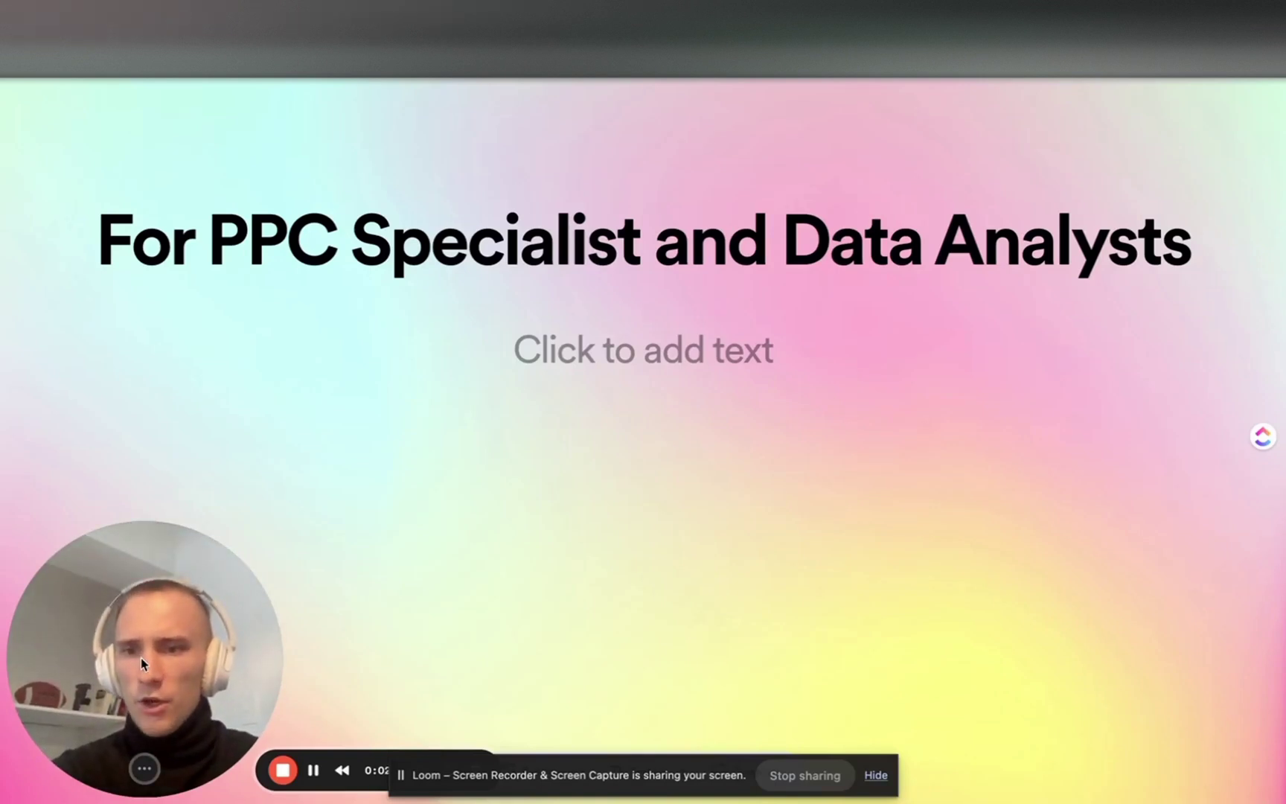
Accept the ran.de cookie consent notice so the college-football video starts loading.
left_click_drag(140, 657, 640, 520)
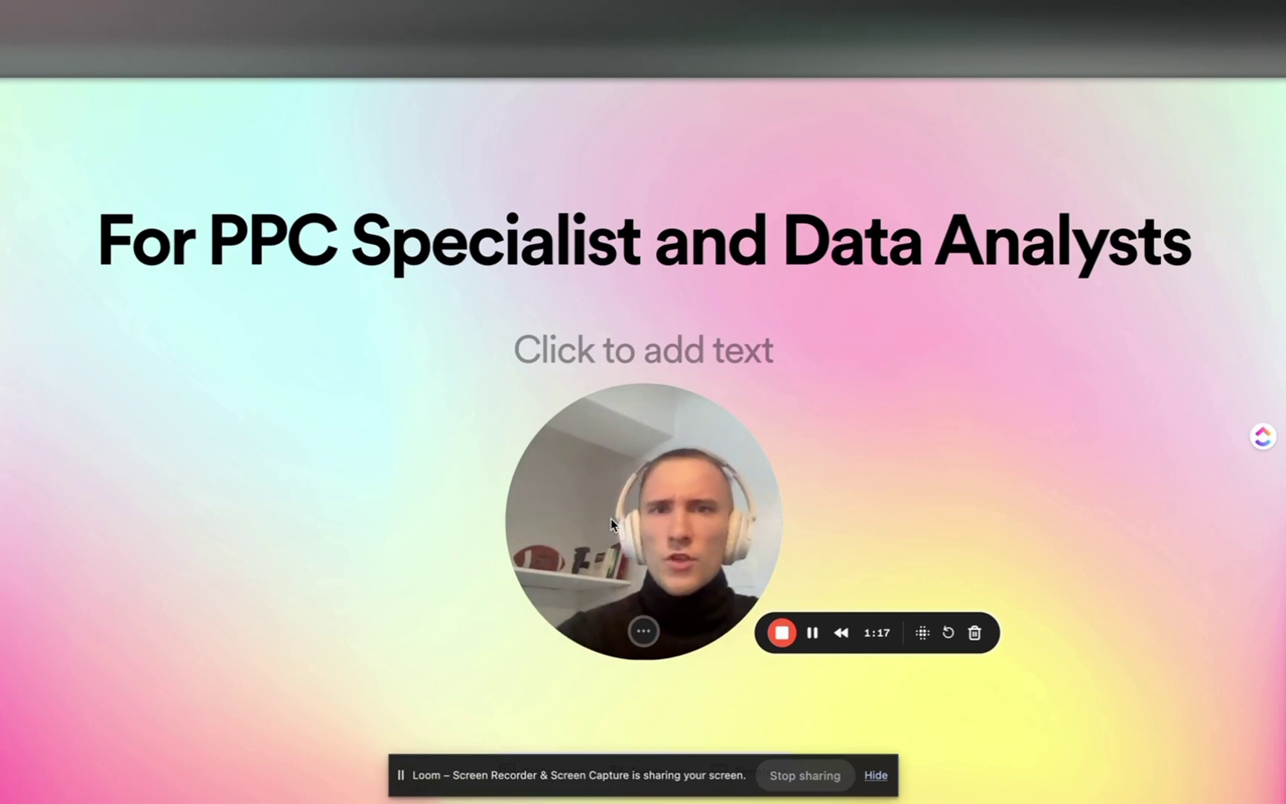
left_click(812, 632)
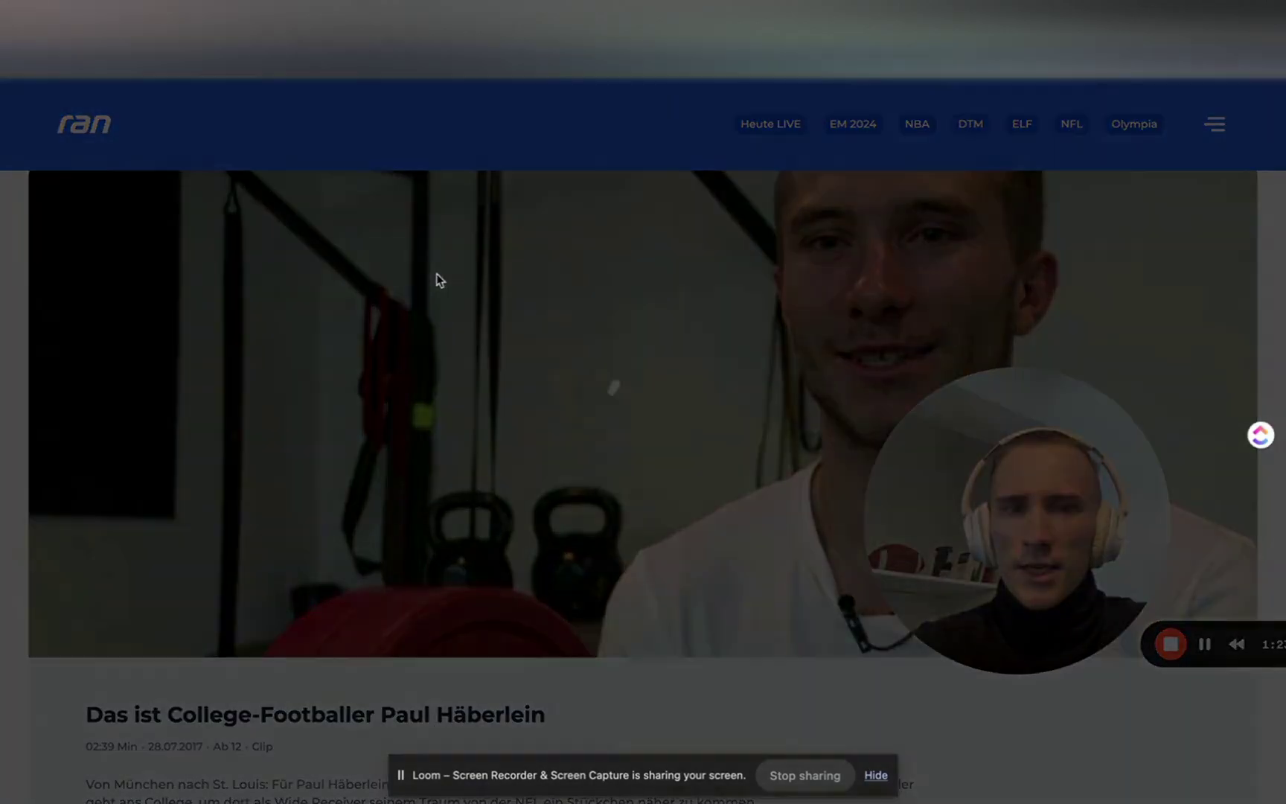
left_click(640, 535)
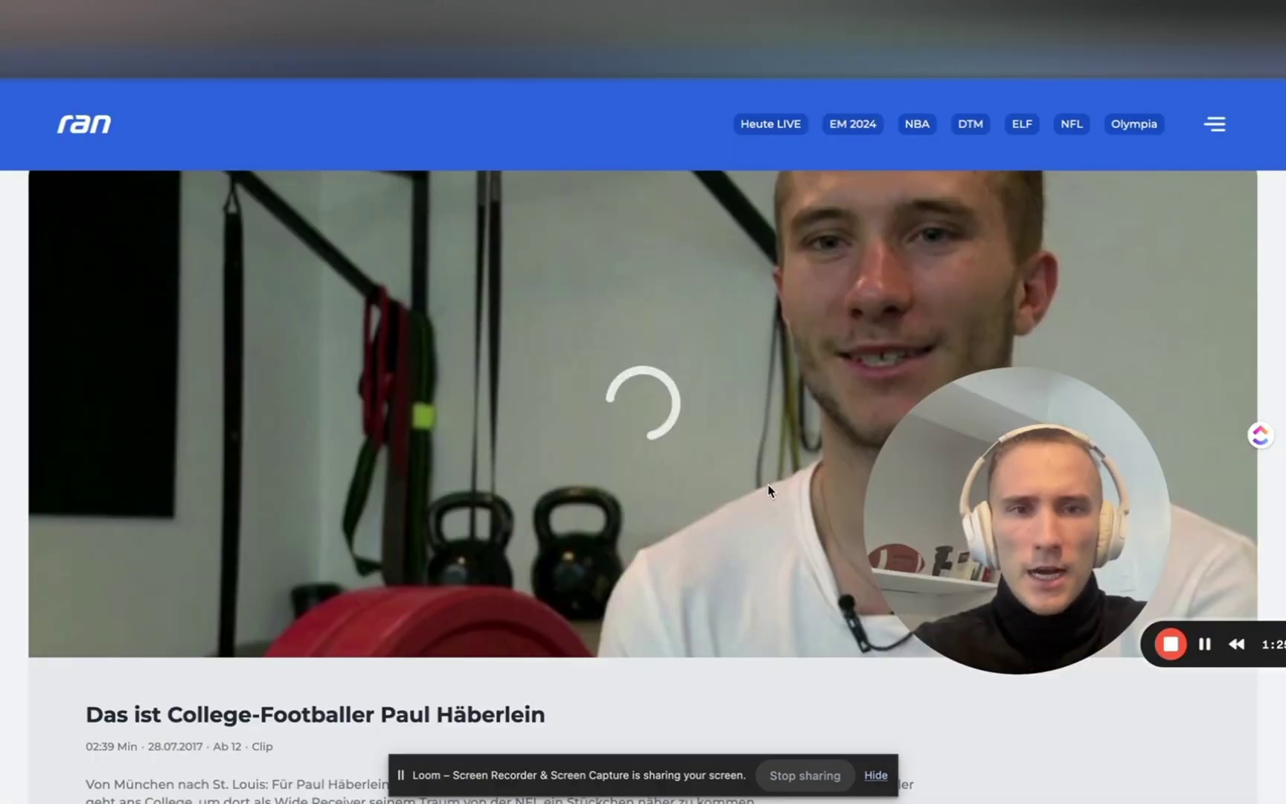
left_click(1204, 643)
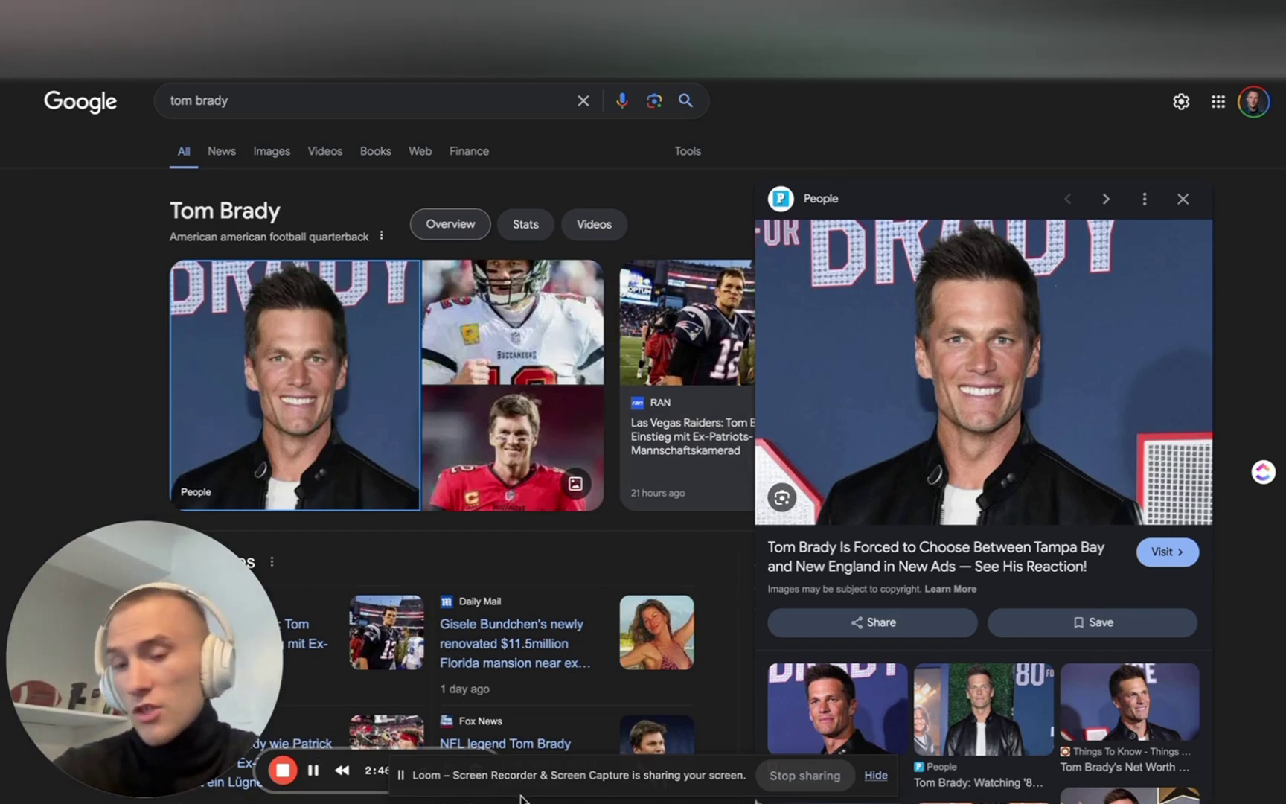
Replace the football-player Google query with a different person's name and browse the results.
left_click(874, 775)
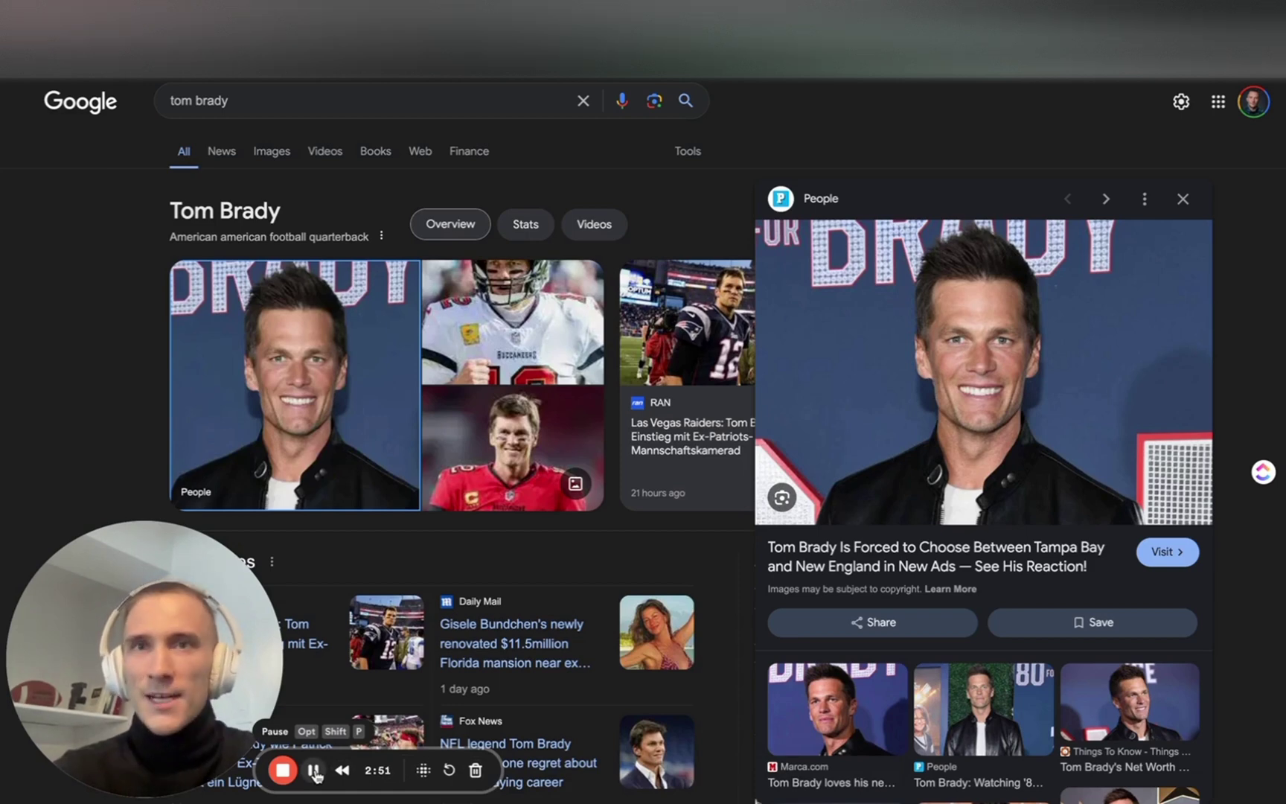
triple_click(225, 112)
type("sam ovens")
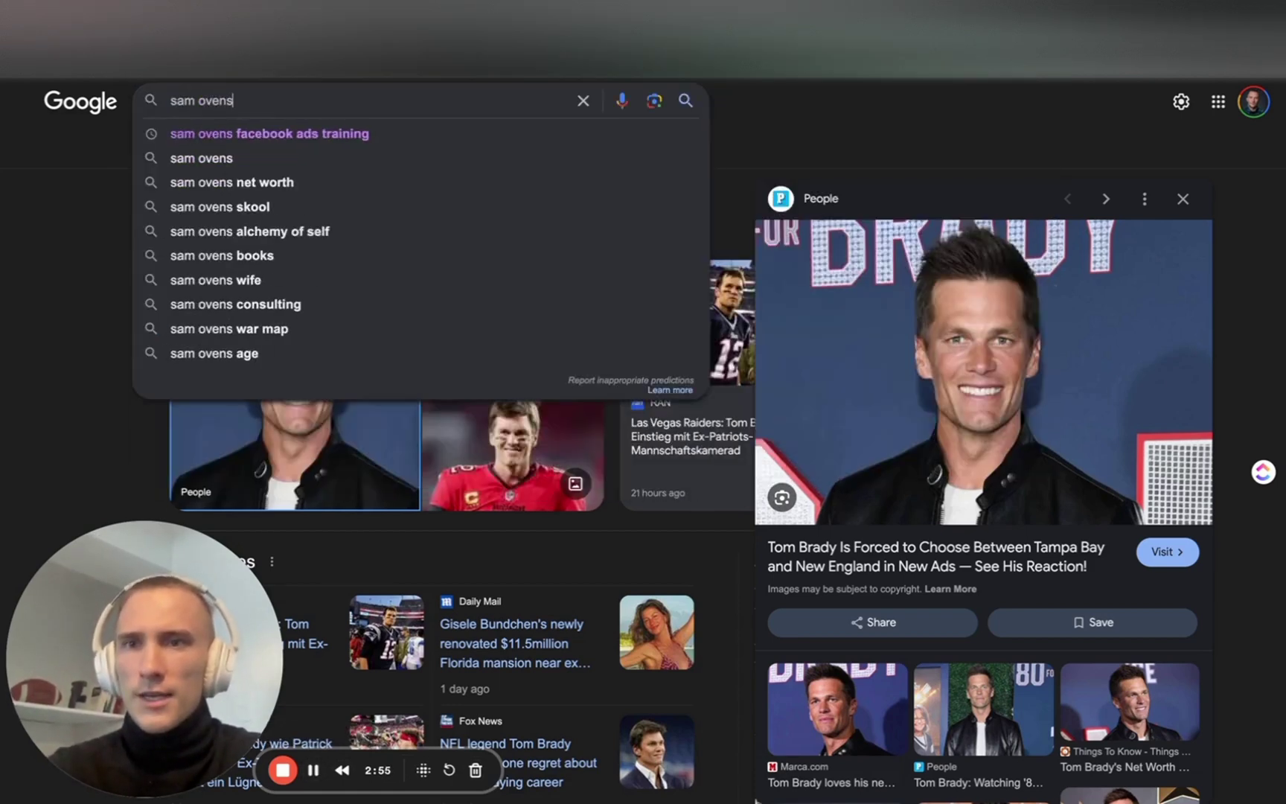
key("Return")
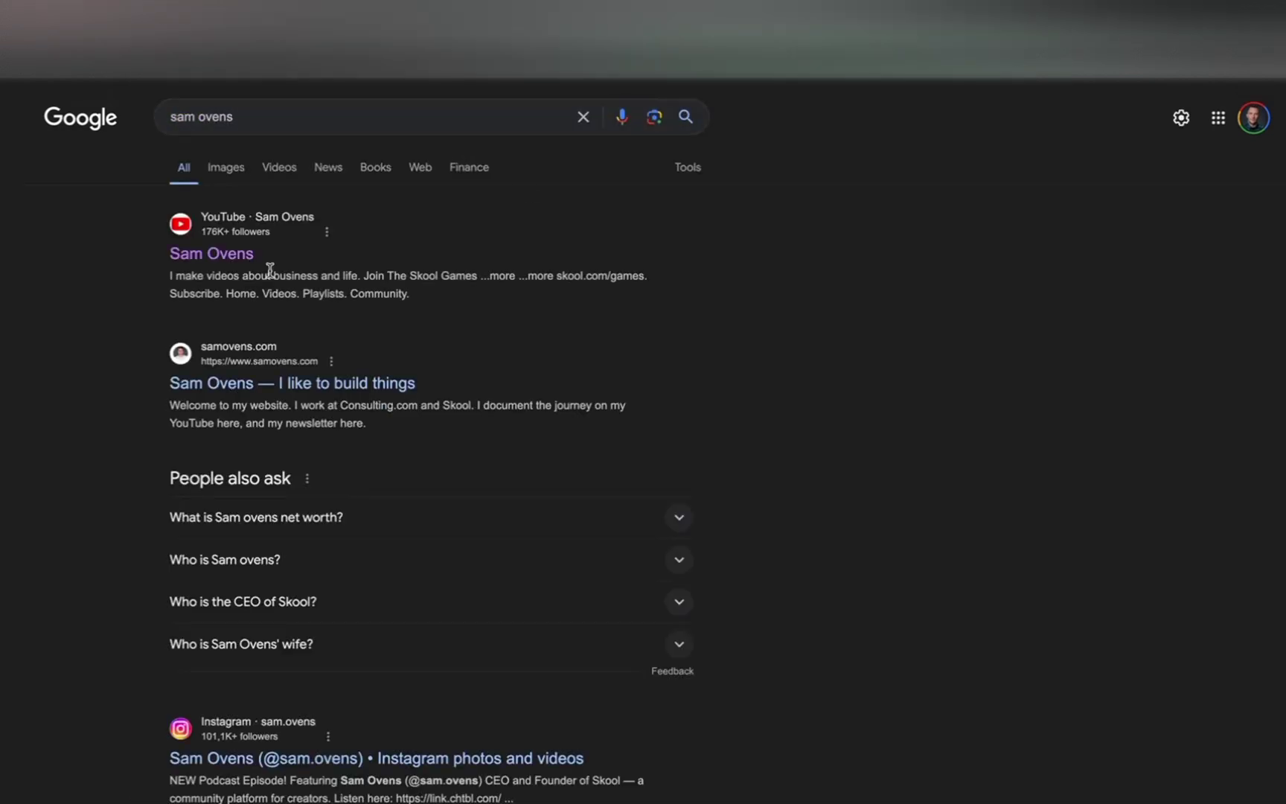
left_click_drag(192, 612, 1189, 612)
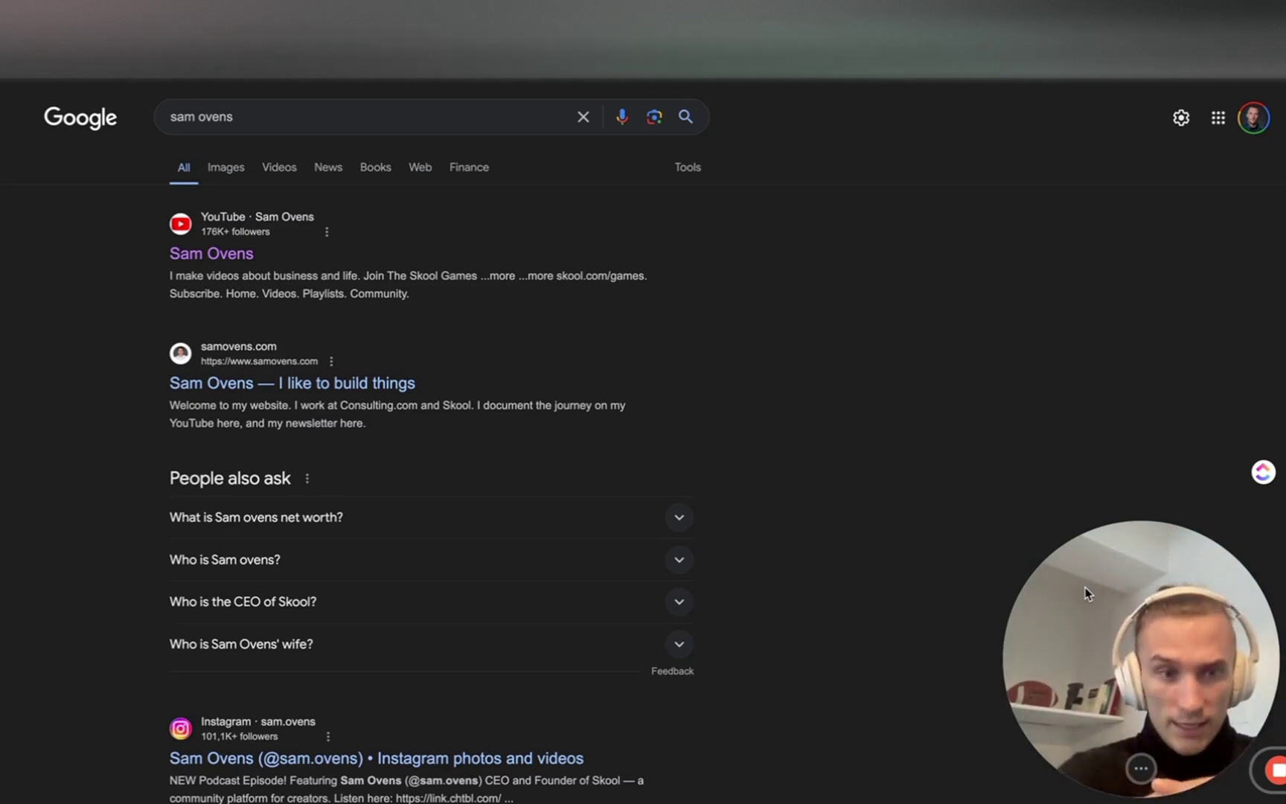
left_click_drag(1140, 655, 130, 654)
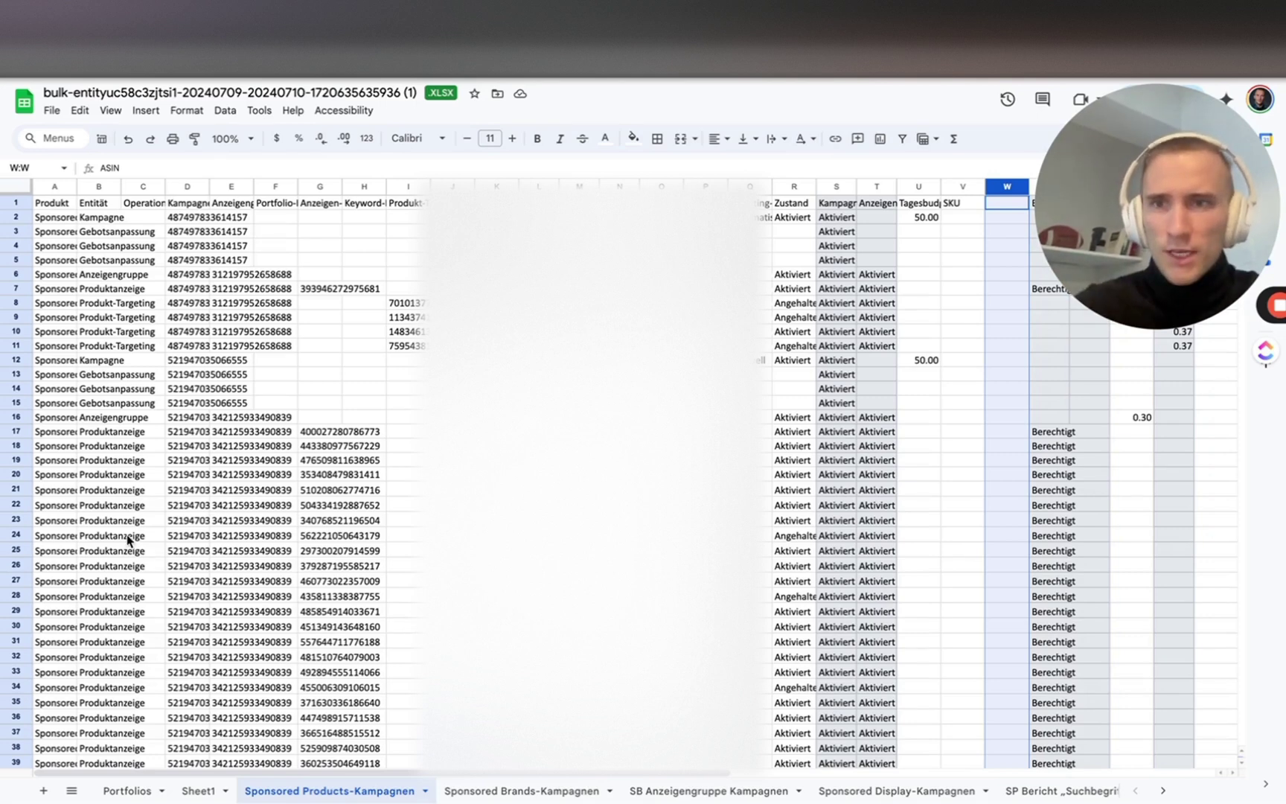
Freeze the Sponsored Products-Kampagnen sheet up to row 1 so the header stays fixed.
left_click(705, 217)
left_click_drag(1162, 265, 1047, 266)
left_click(51, 208)
key("shift+space")
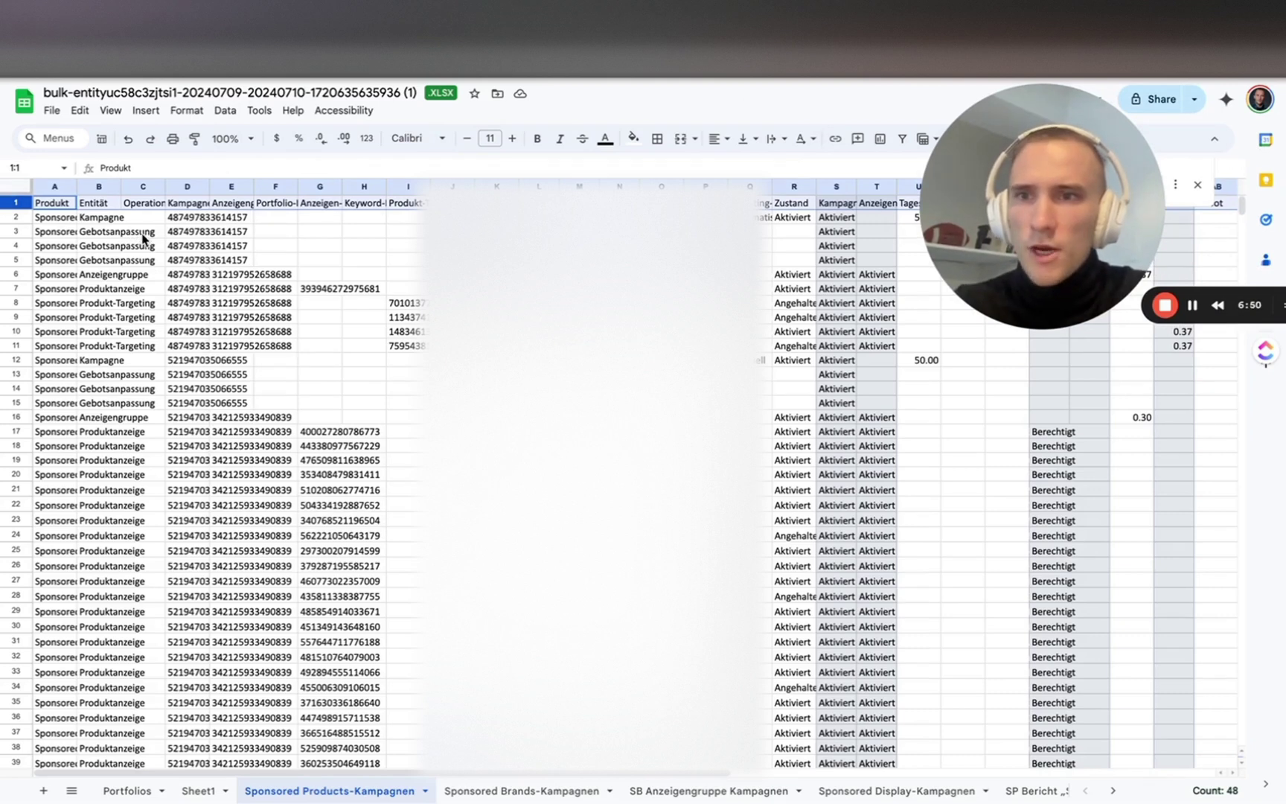
left_click(110, 111)
mouse_move(175, 158)
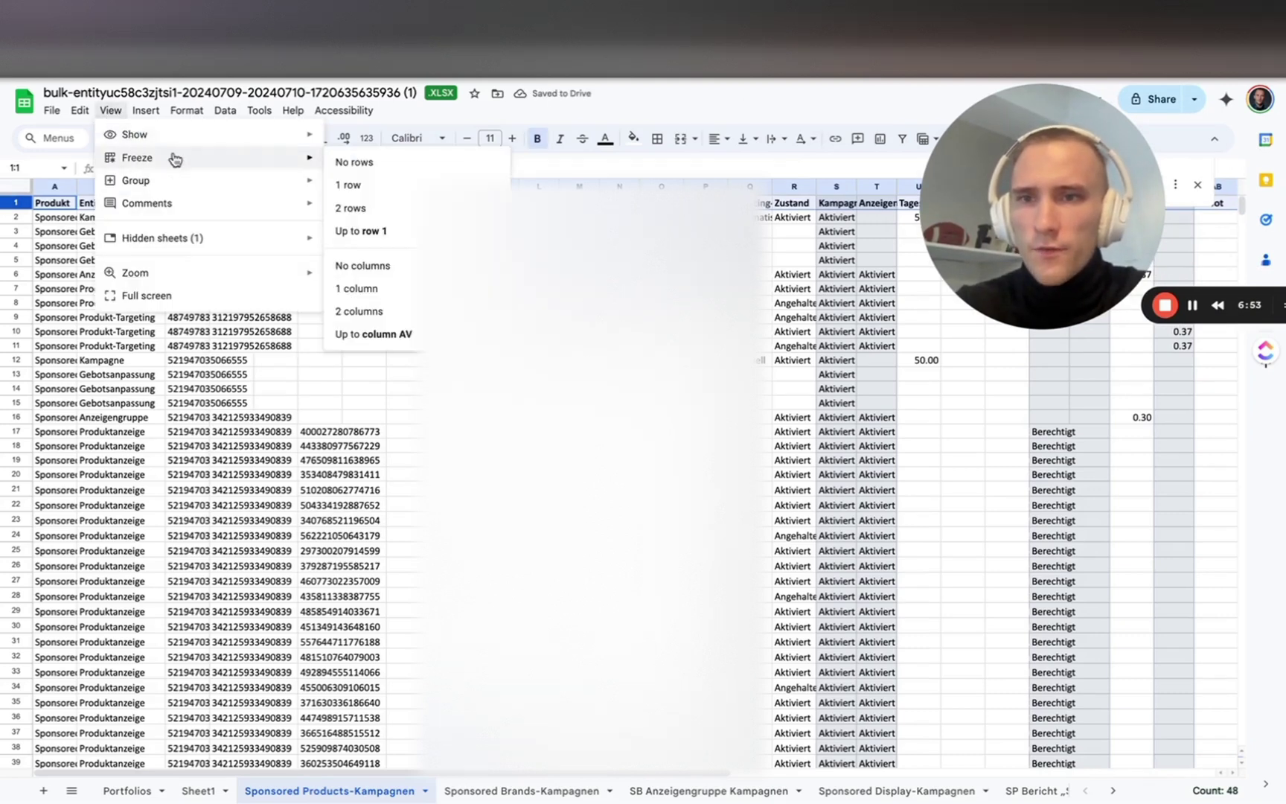
left_click(362, 230)
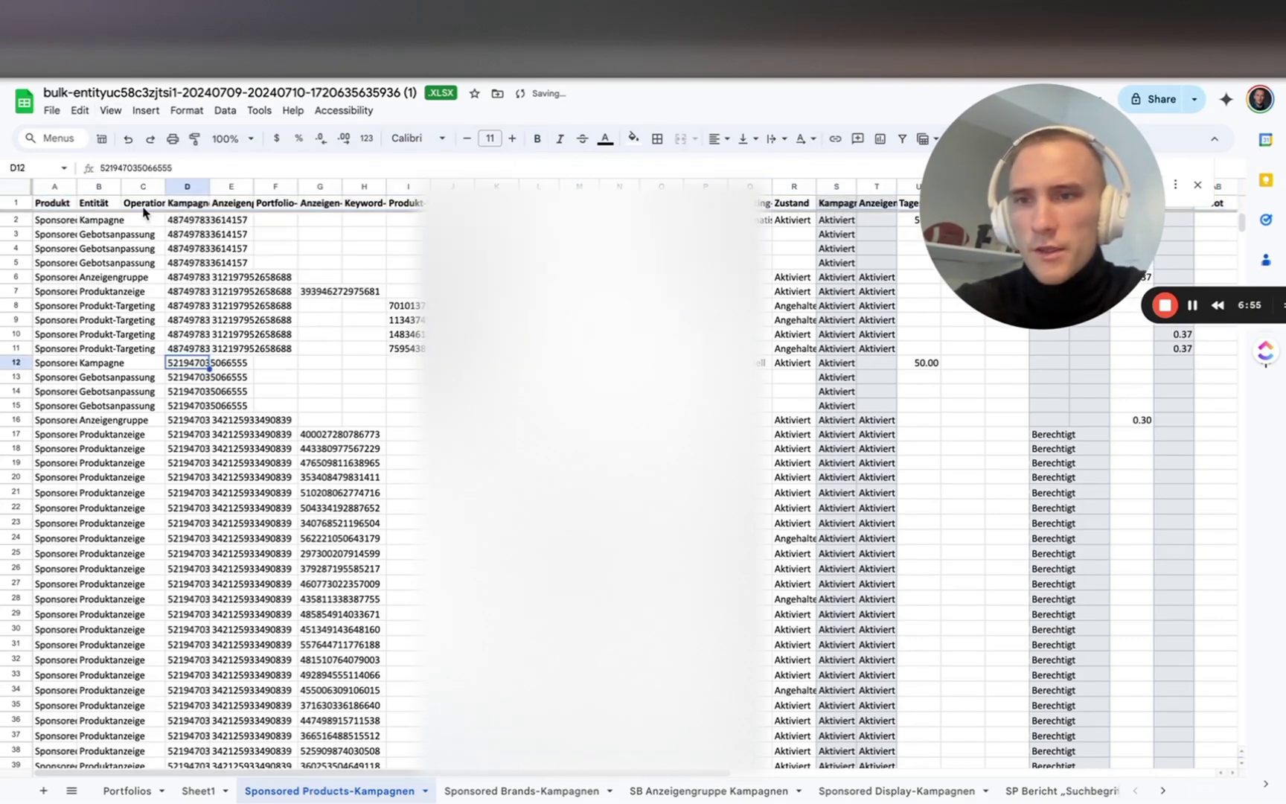
scroll(145, 213, "down", 1)
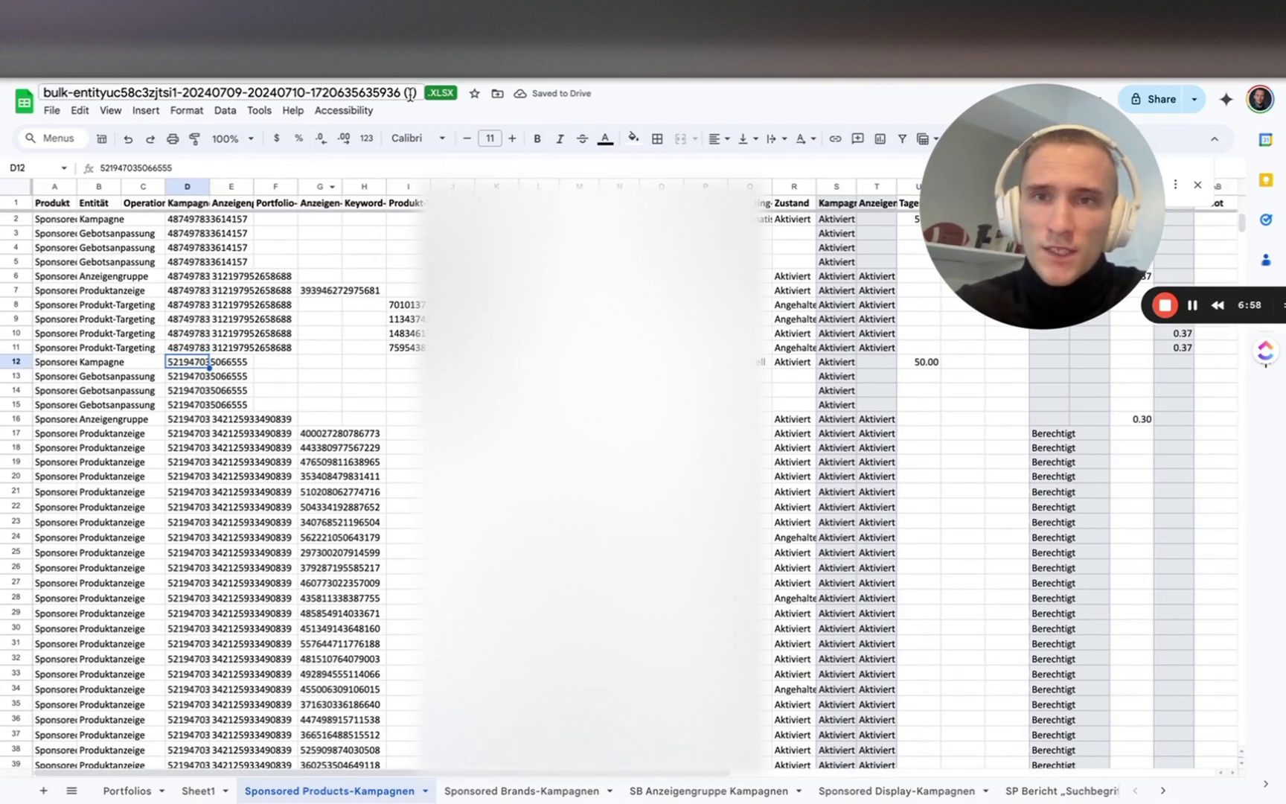
left_click(295, 112)
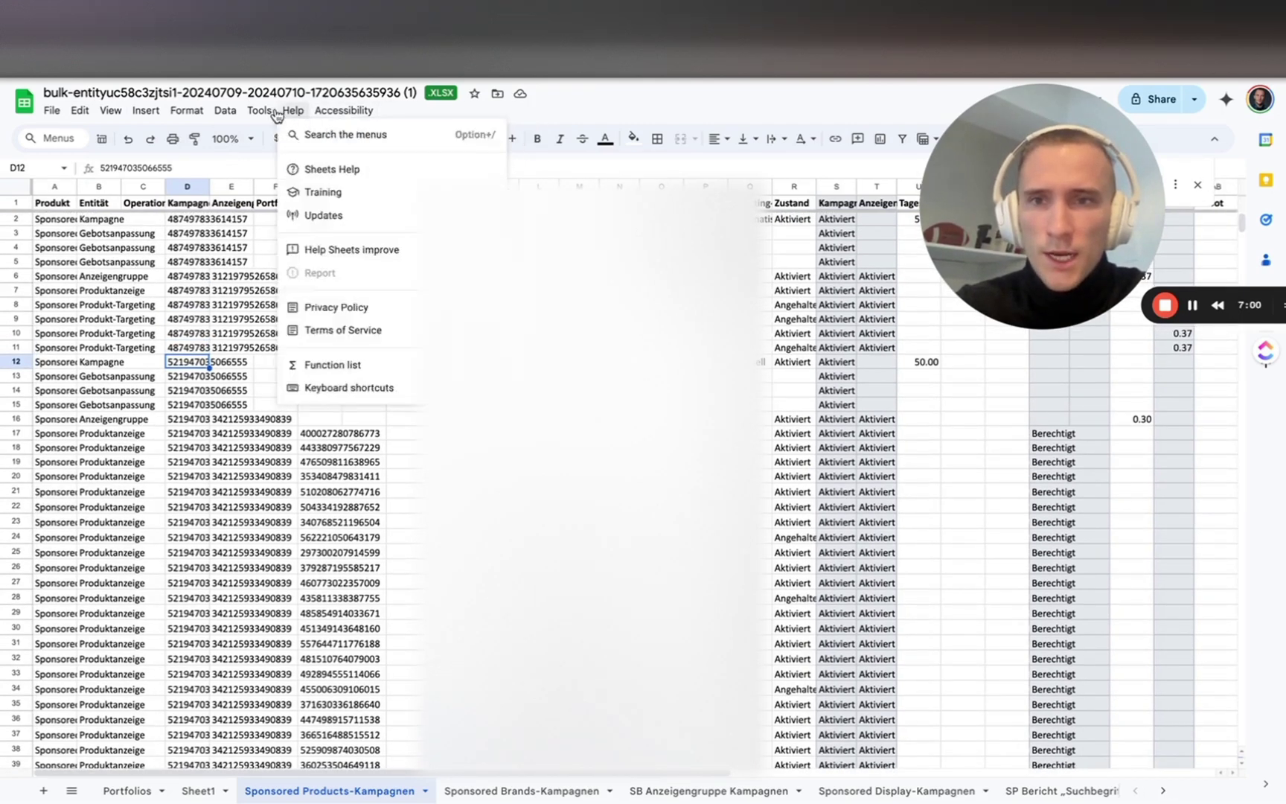
mouse_move(261, 112)
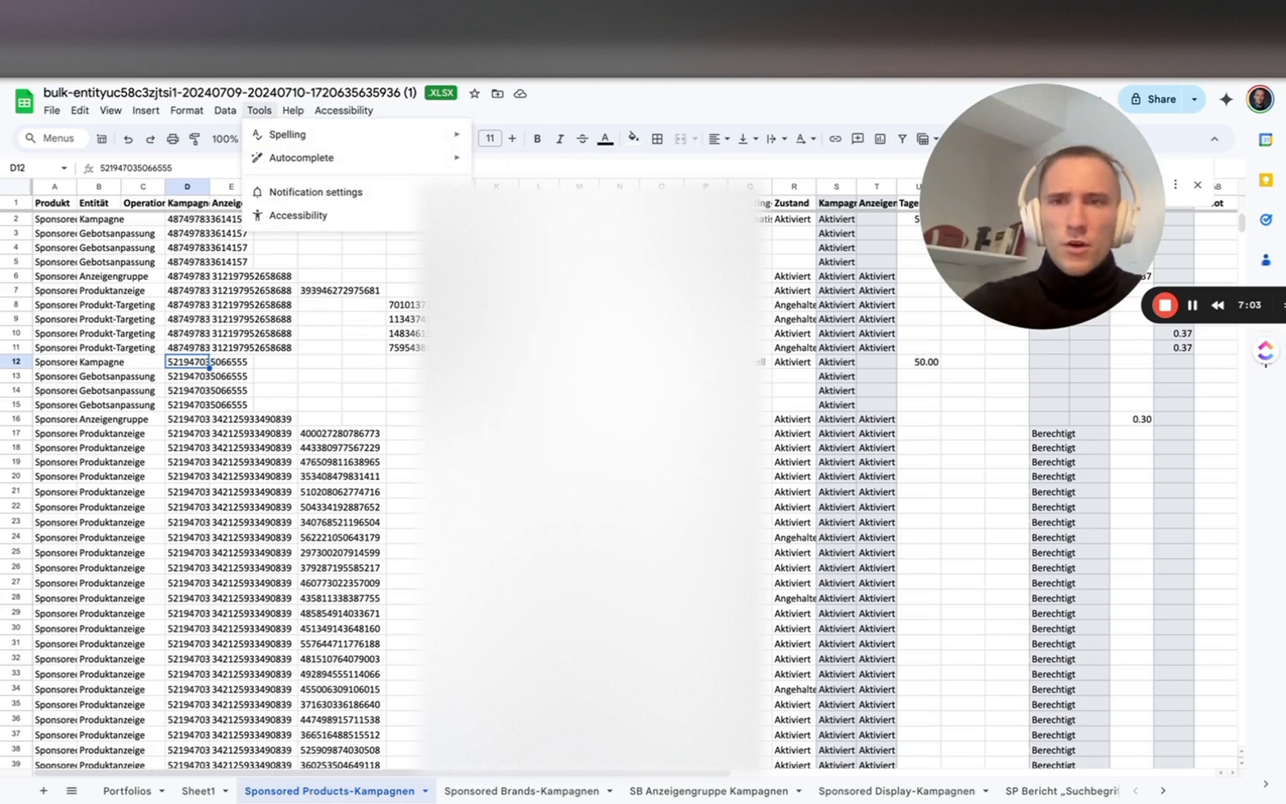
left_click(538, 362)
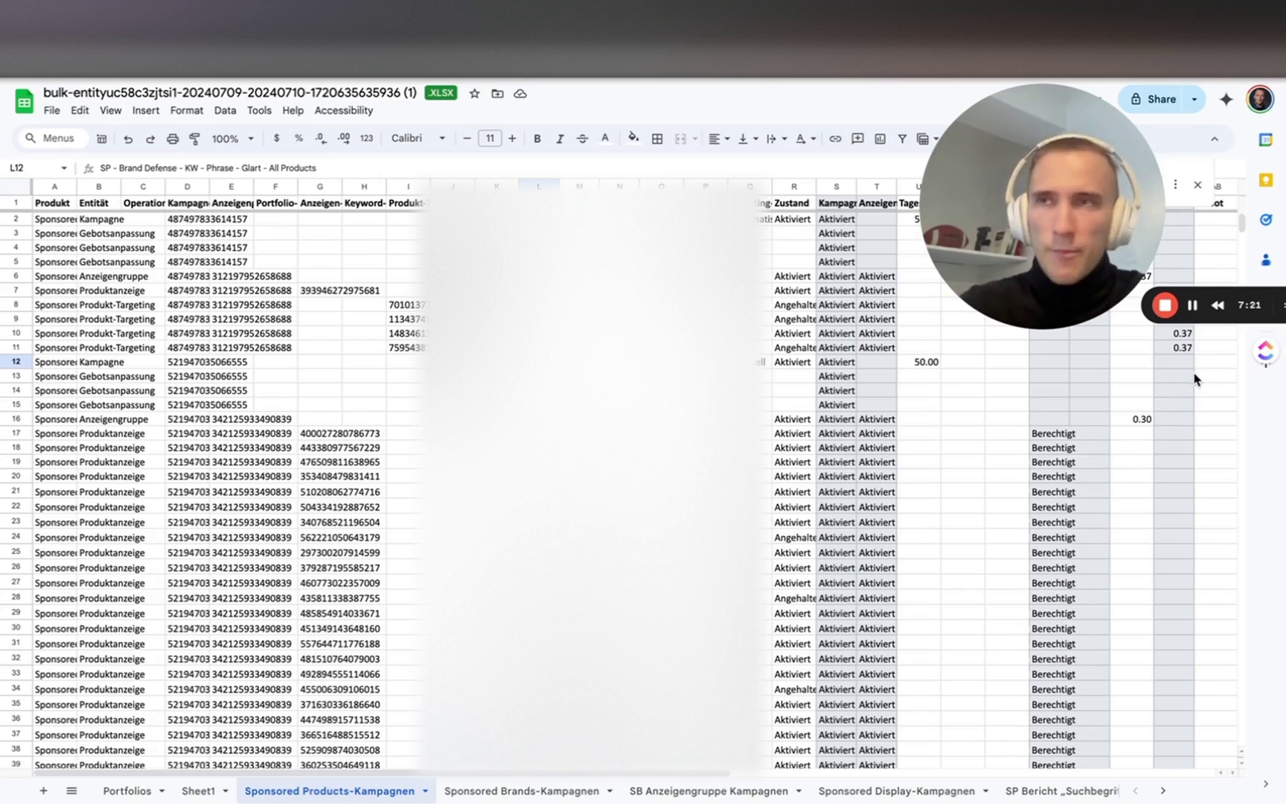
Add a filter to the header row and limit the Entität column to Keyword only.
left_click(25, 204)
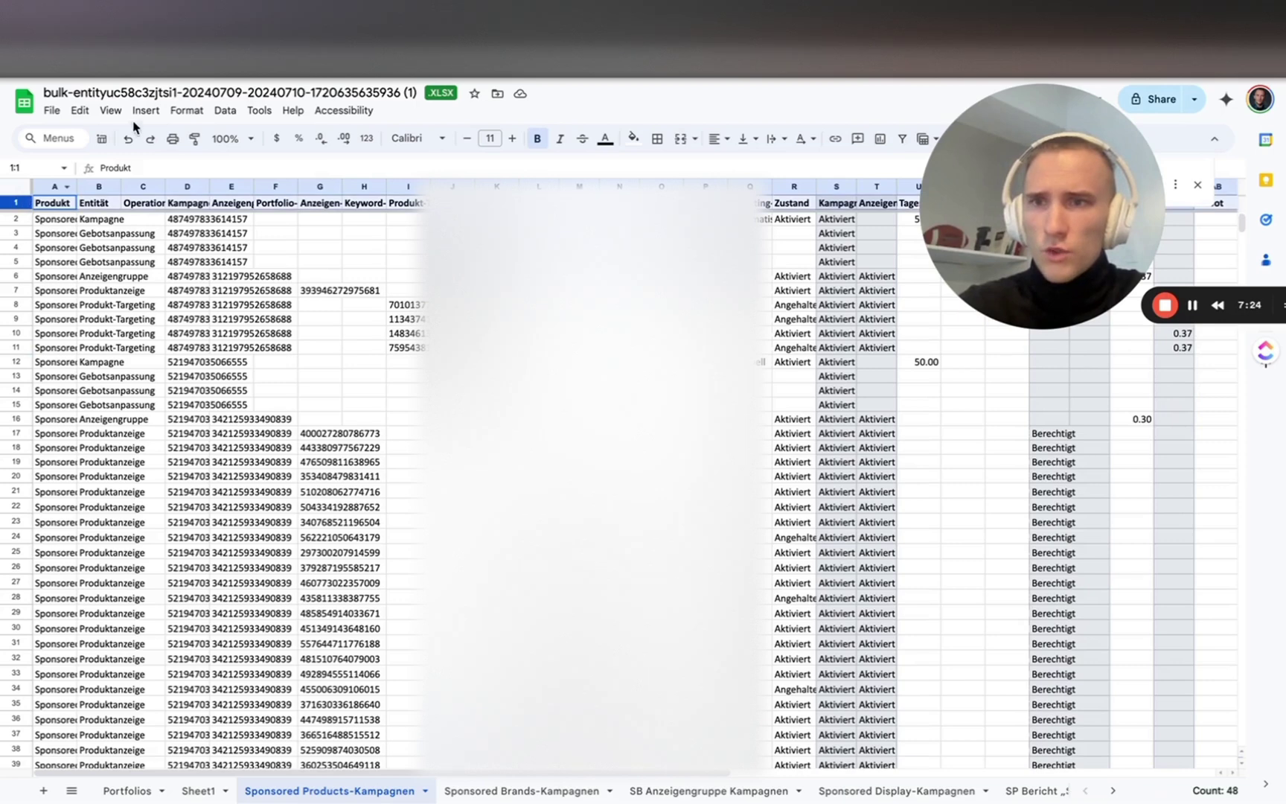
left_click(111, 112)
left_click(225, 110)
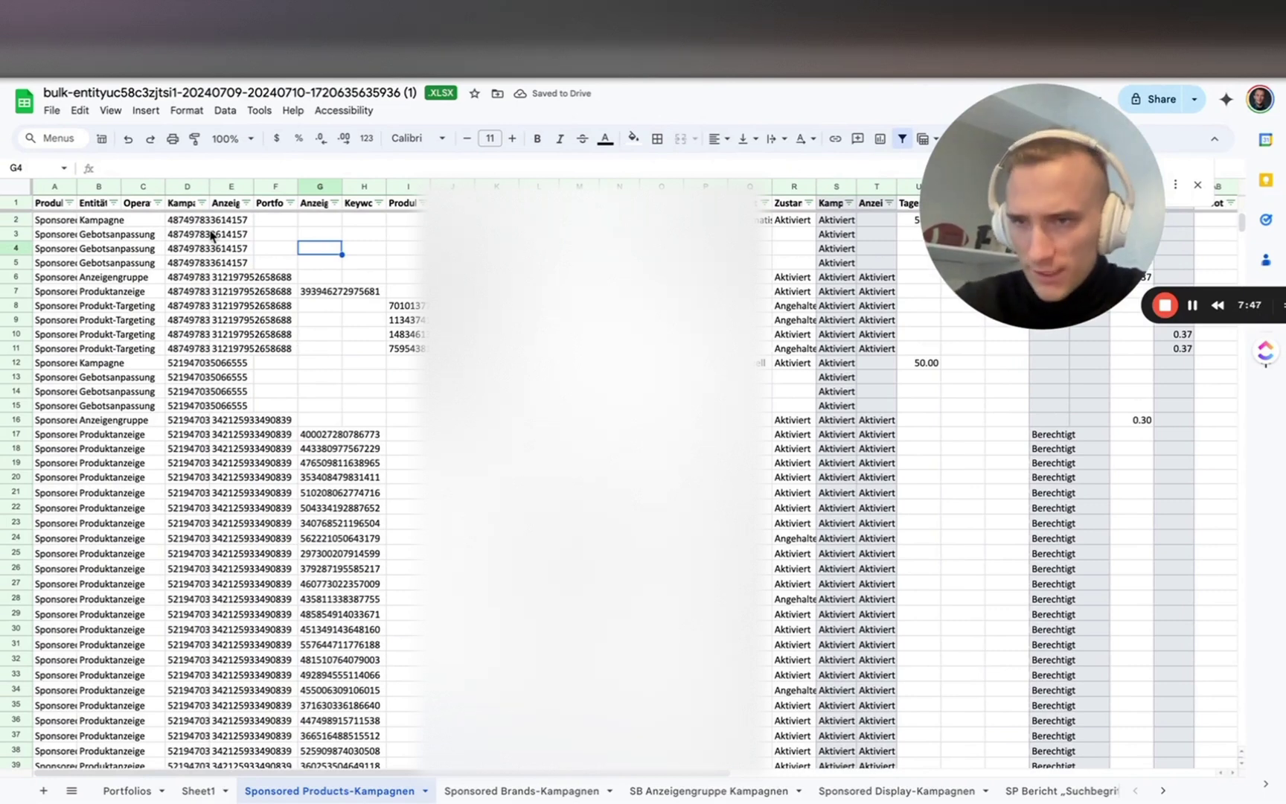
left_click(113, 203)
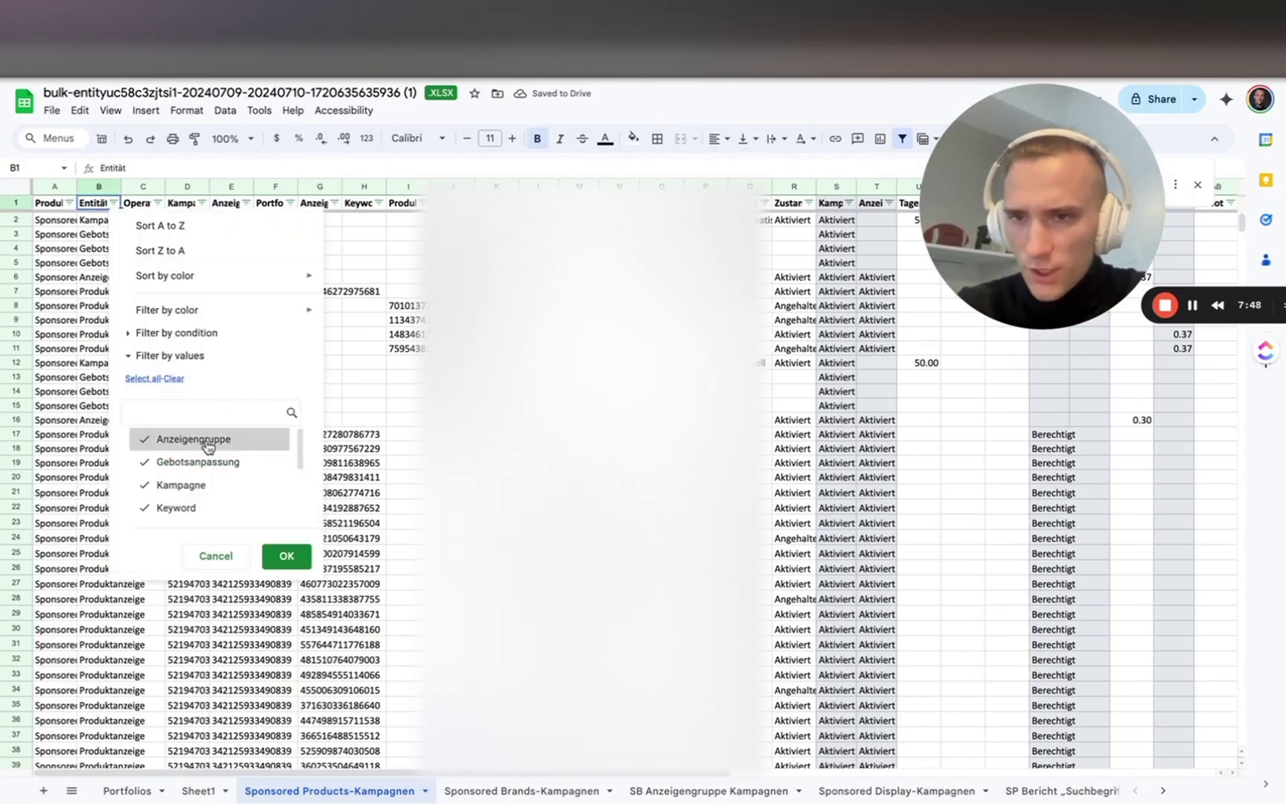
left_click(183, 379)
scroll(207, 476, "down", 3)
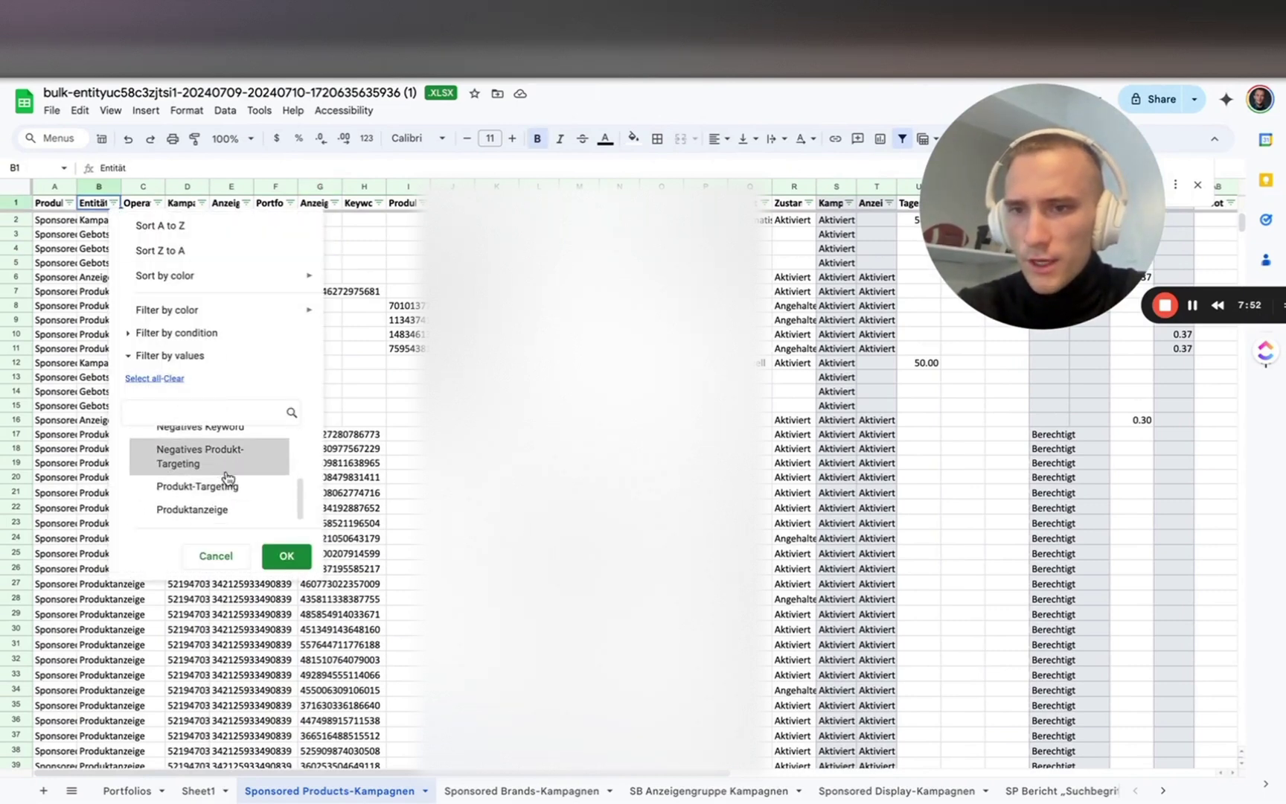
scroll(226, 477, "up", 3)
scroll(223, 480, "down", 1)
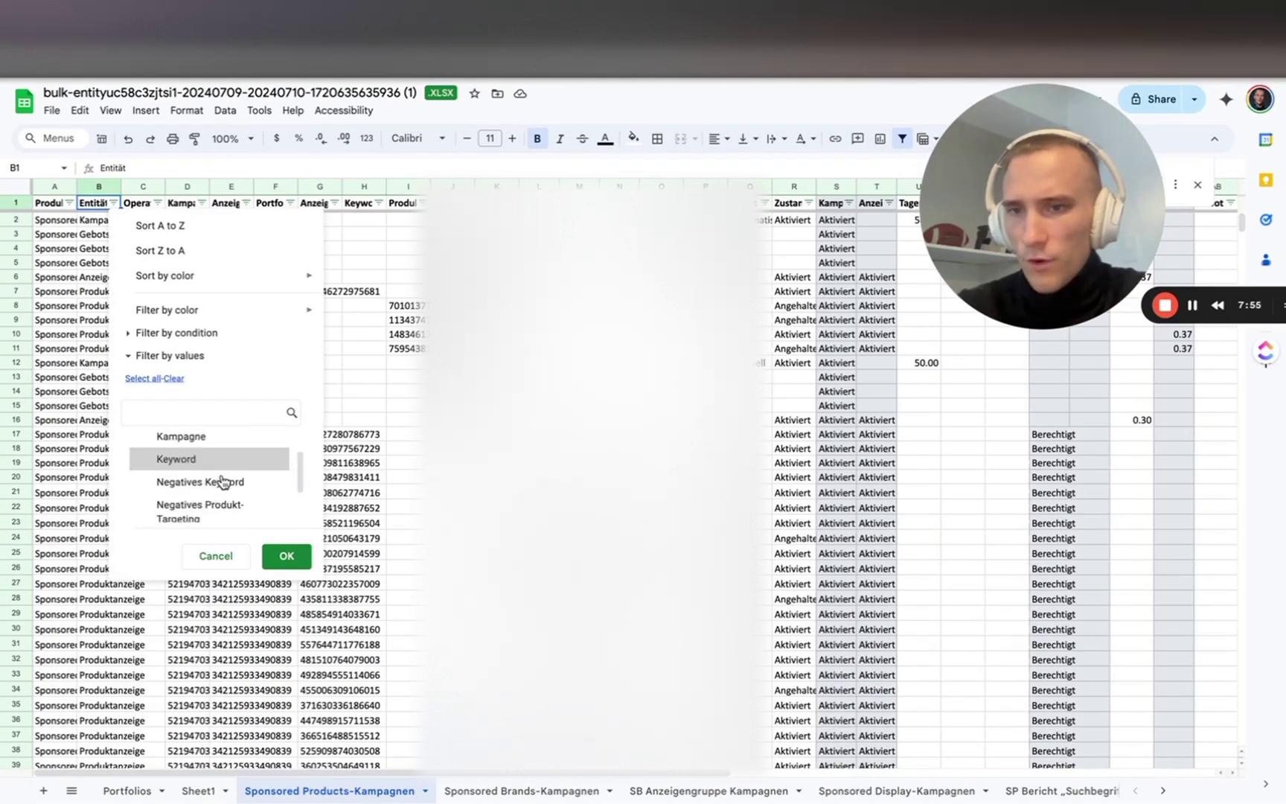
left_click(216, 461)
left_click(287, 555)
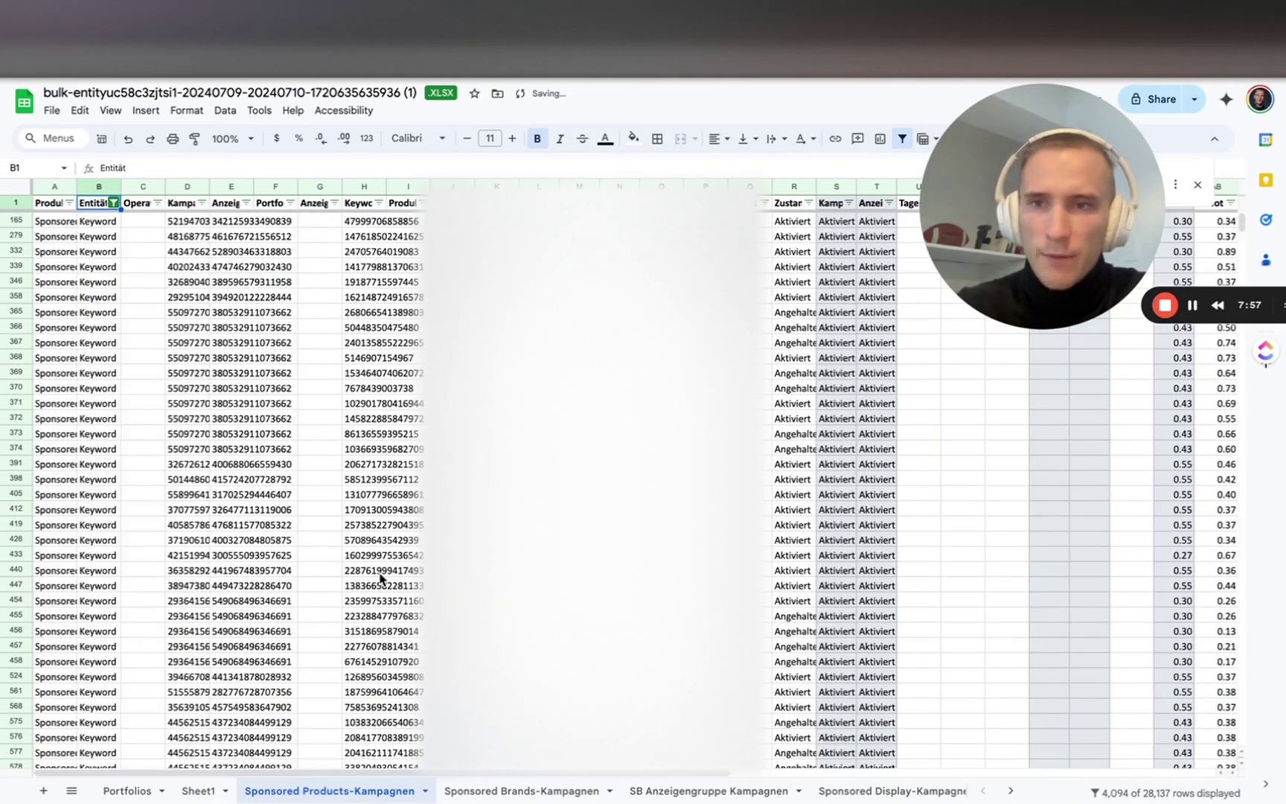
Insert an empty column B on Sheet1 to hold the match flags.
left_click(210, 789)
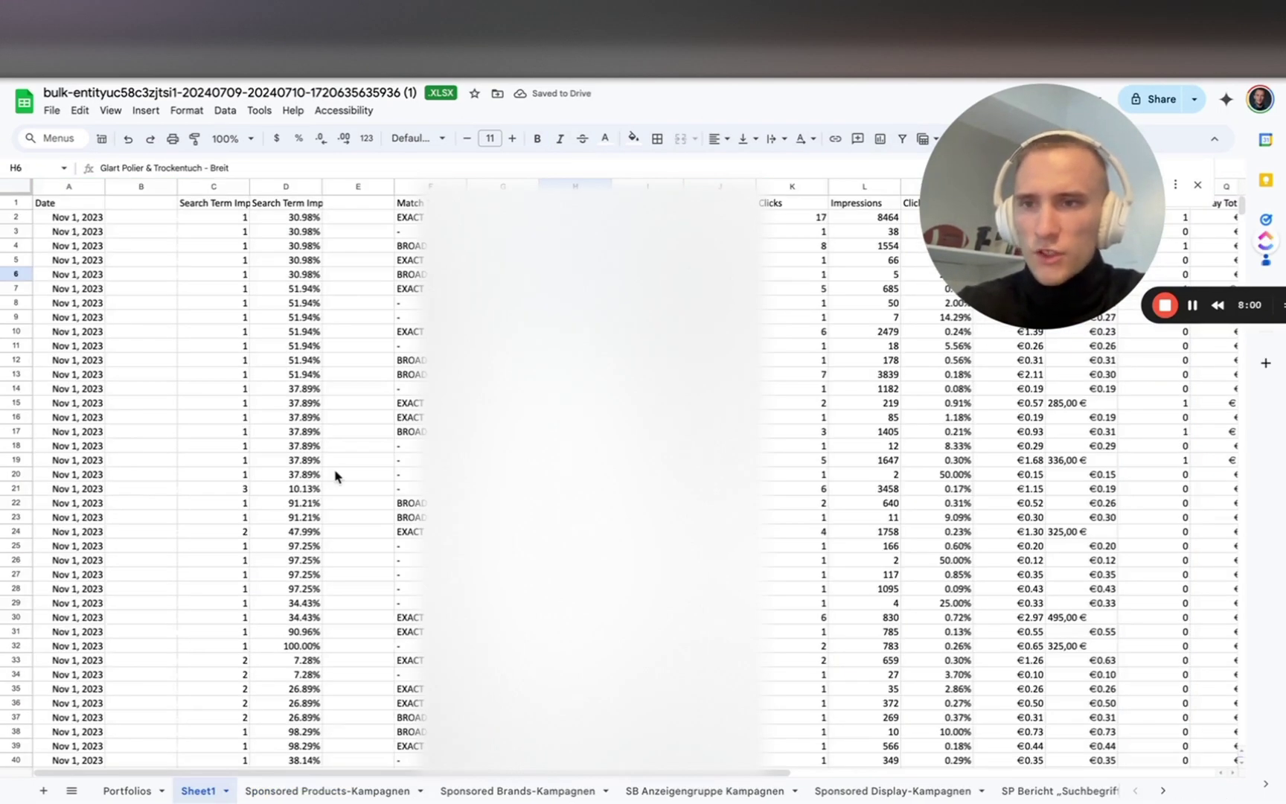
left_click(145, 188)
right_click(145, 188)
left_click(239, 320)
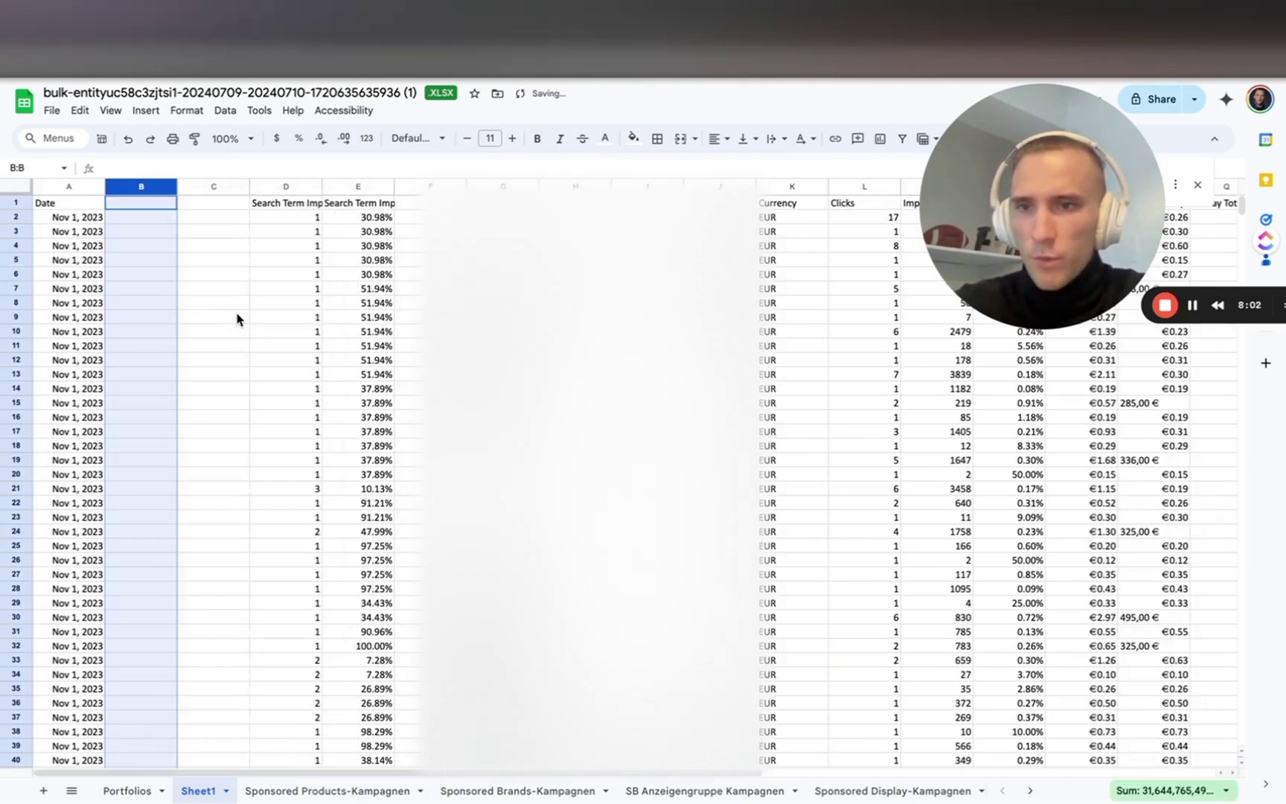
left_click(151, 203)
left_click(147, 219)
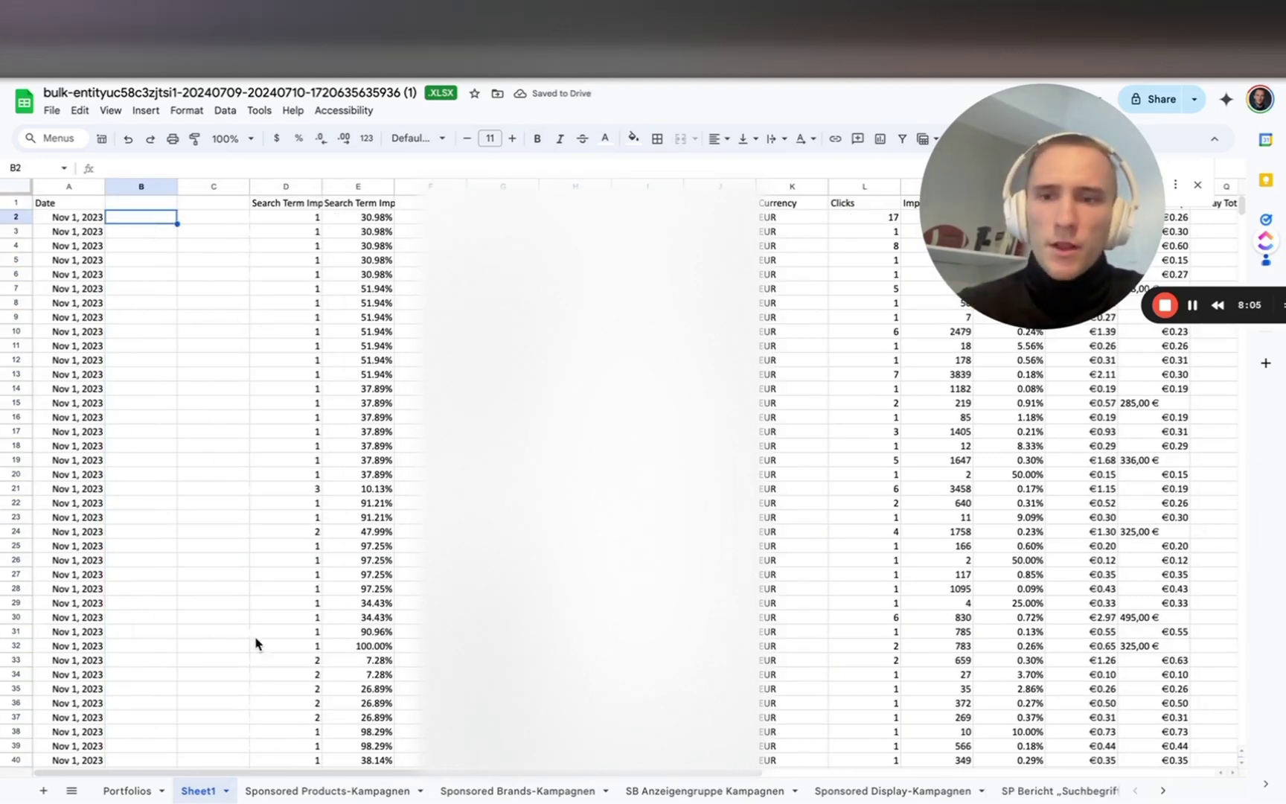
Start and cancel a first formula attempt in column B, briefly checking text colour choices.
left_click(294, 792)
left_click(219, 793)
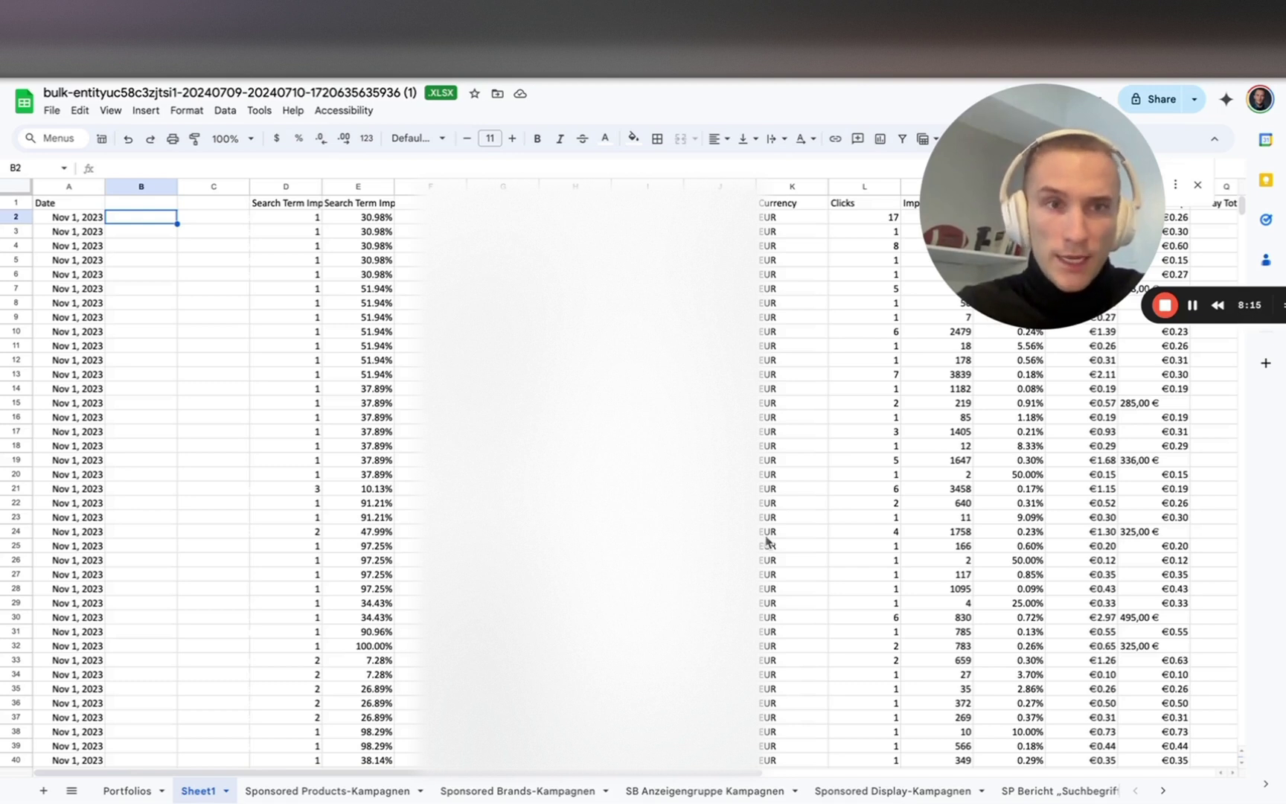
type("=")
left_click(141, 187)
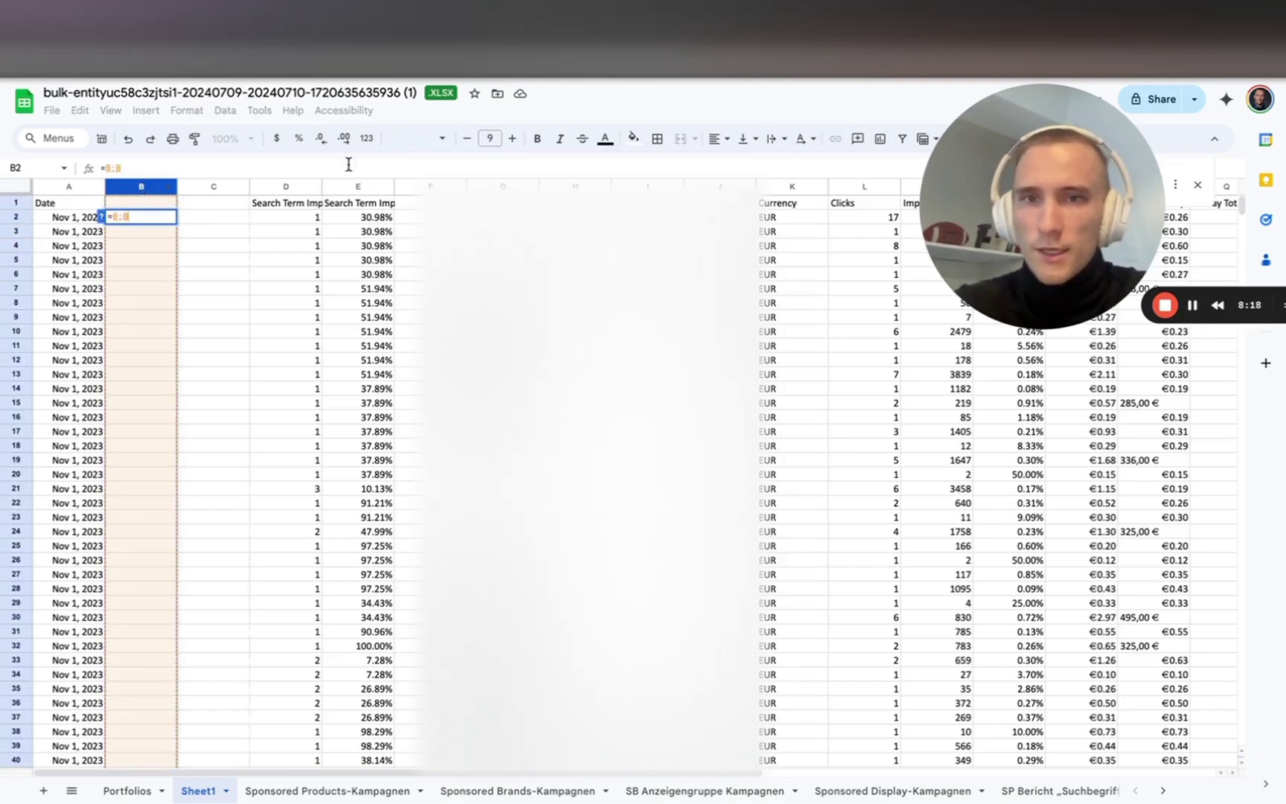
key("Escape")
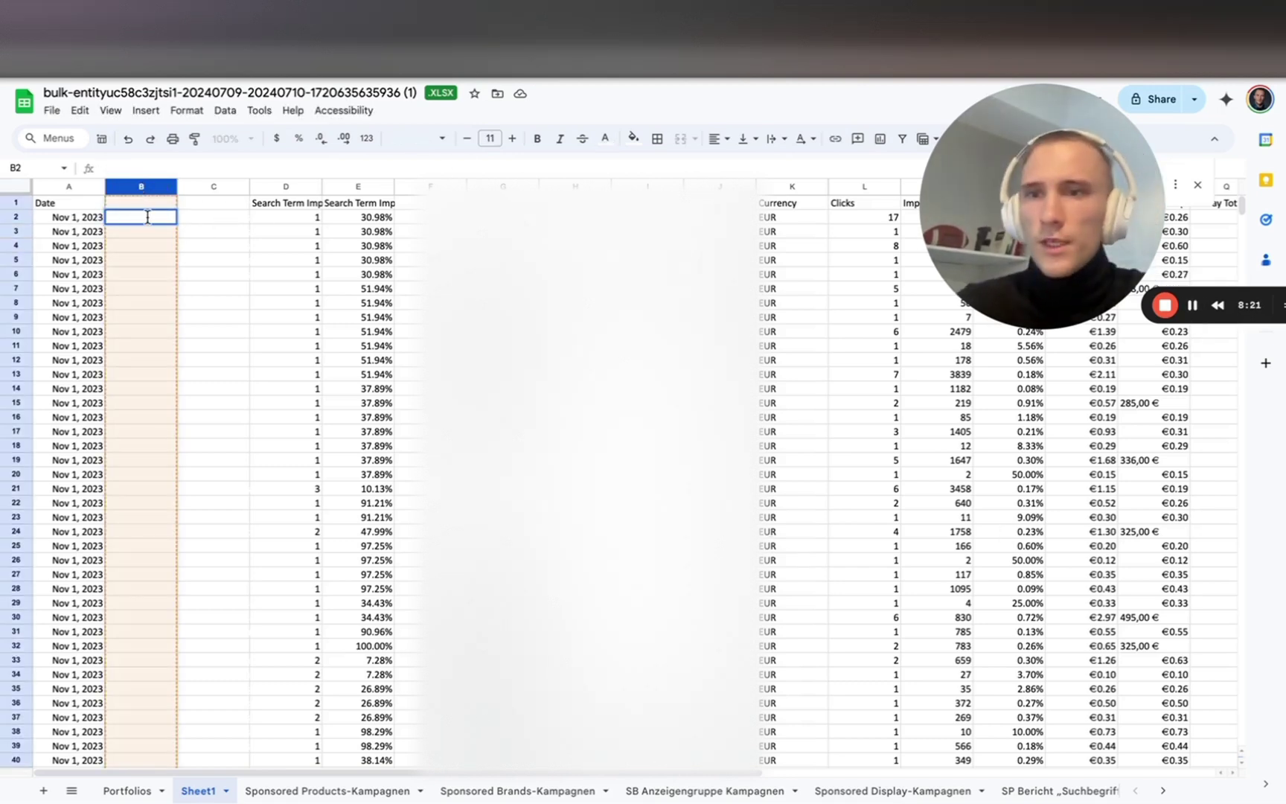
left_click(142, 186)
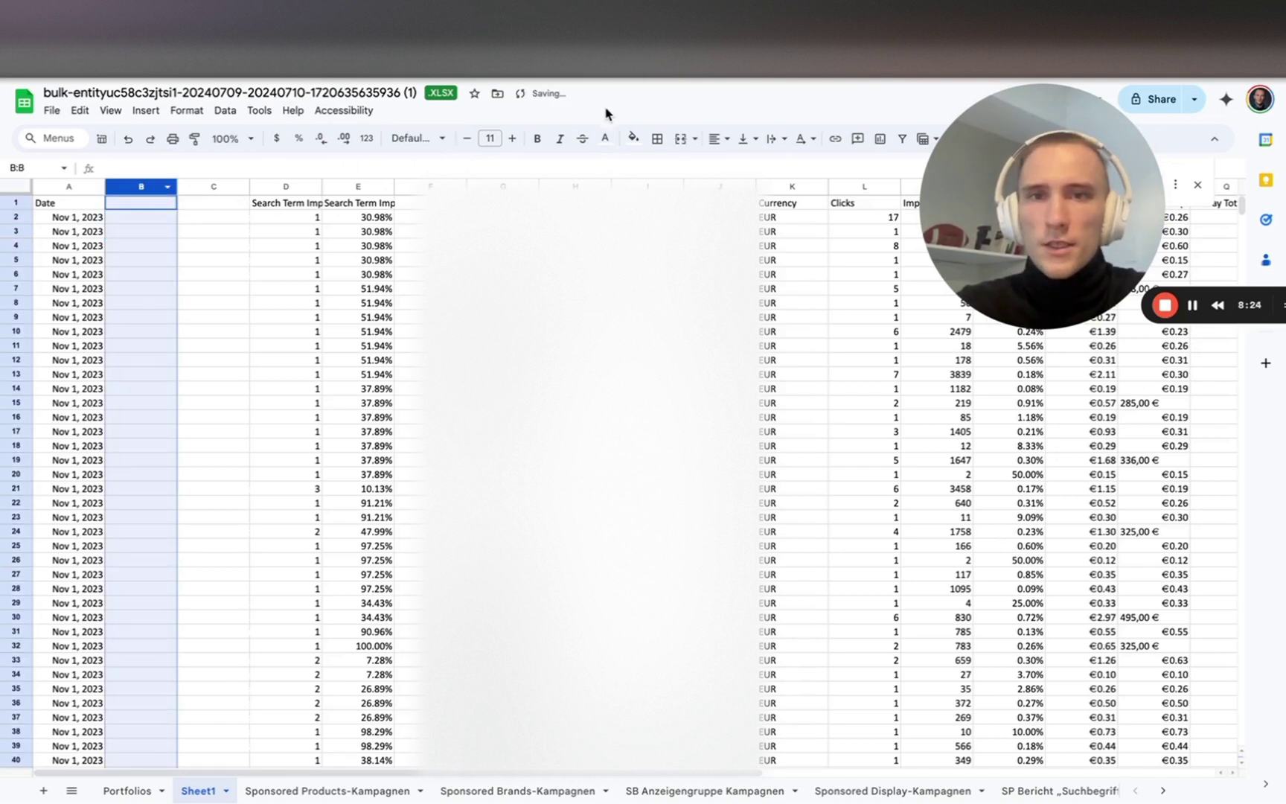
left_click(605, 139)
key("Escape")
Enter =MATCH(C3;'Sponsored Products-Kampagnen'!AC:AC) in B3 and fill it up into B2.
left_click(148, 230)
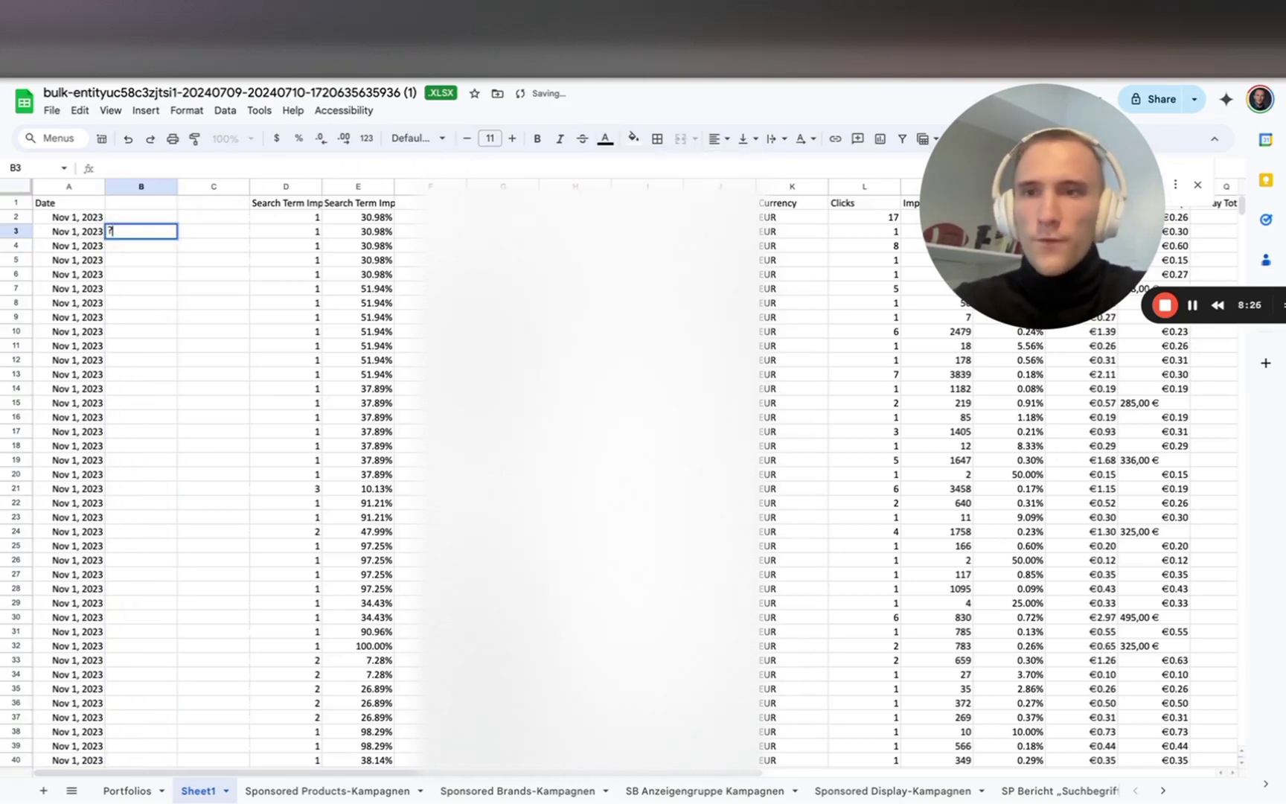
type("=MATCH(")
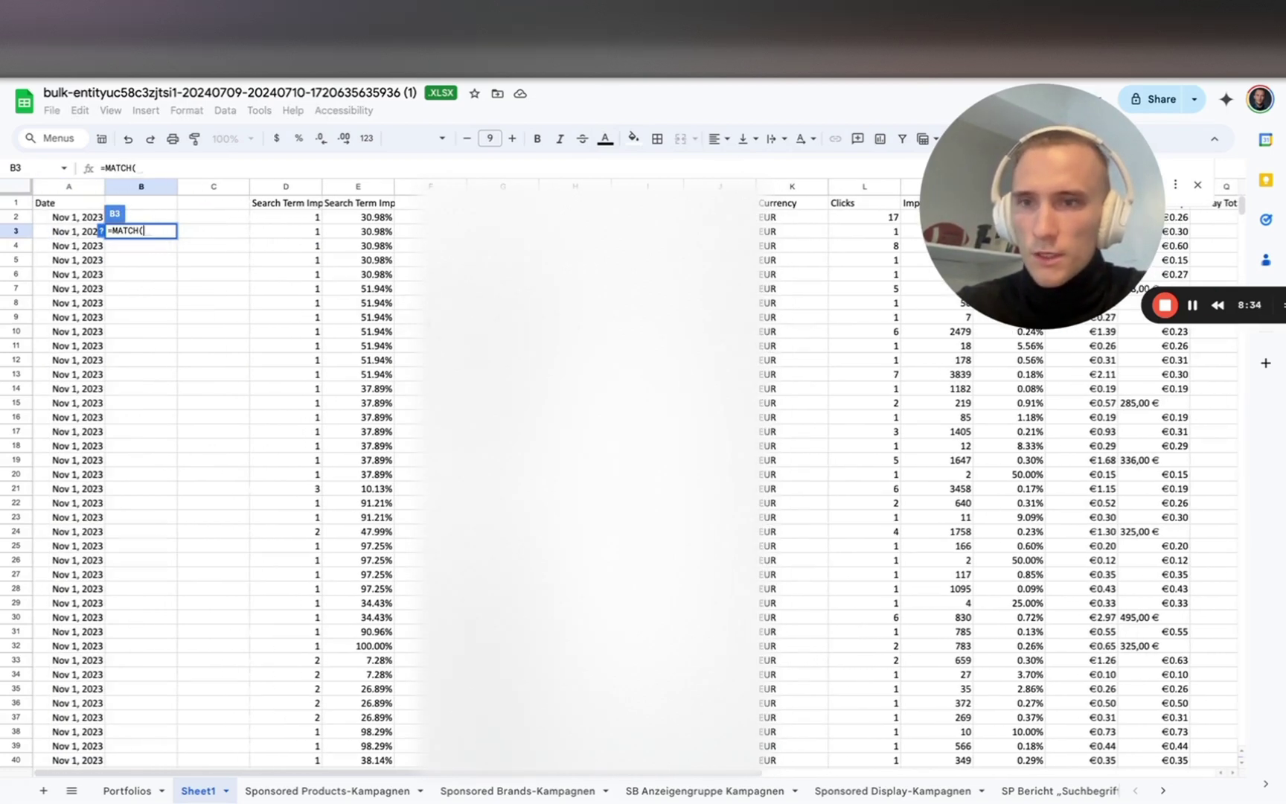
left_click(211, 239)
type(";")
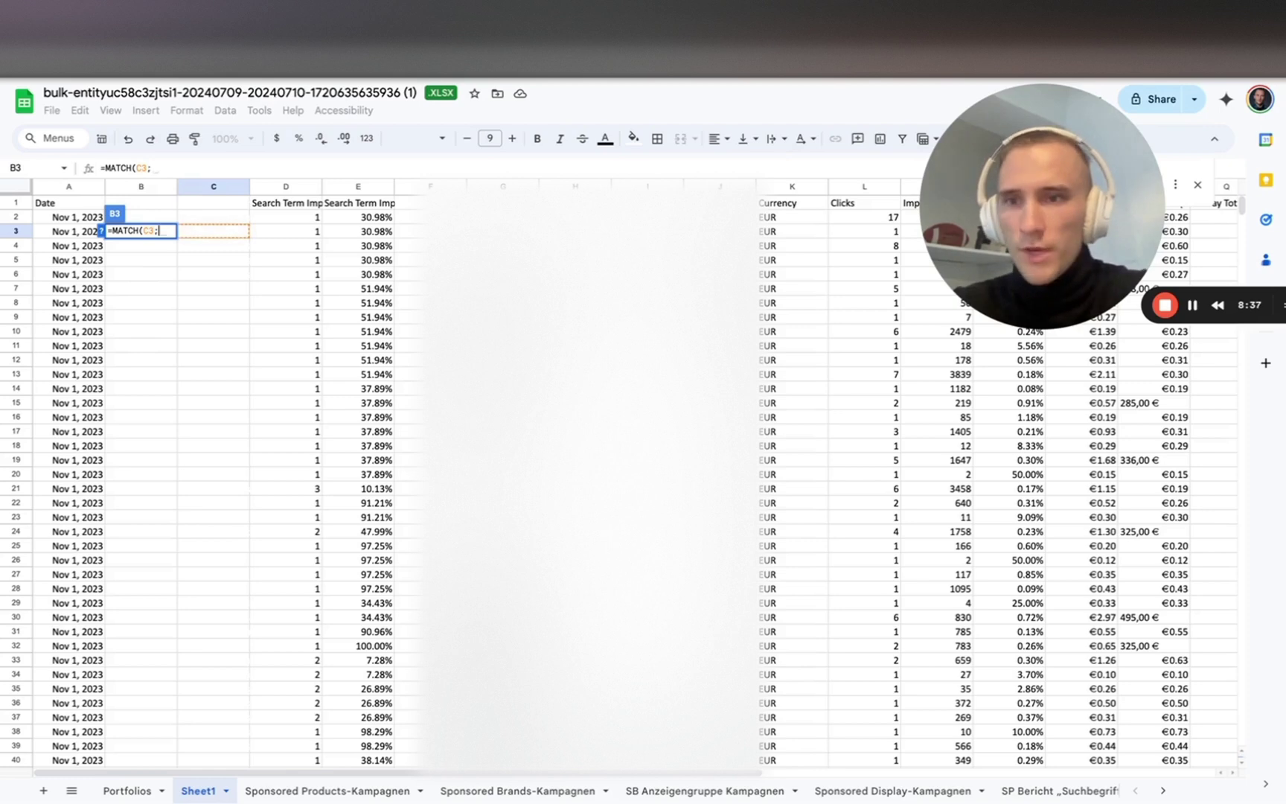
left_click(330, 790)
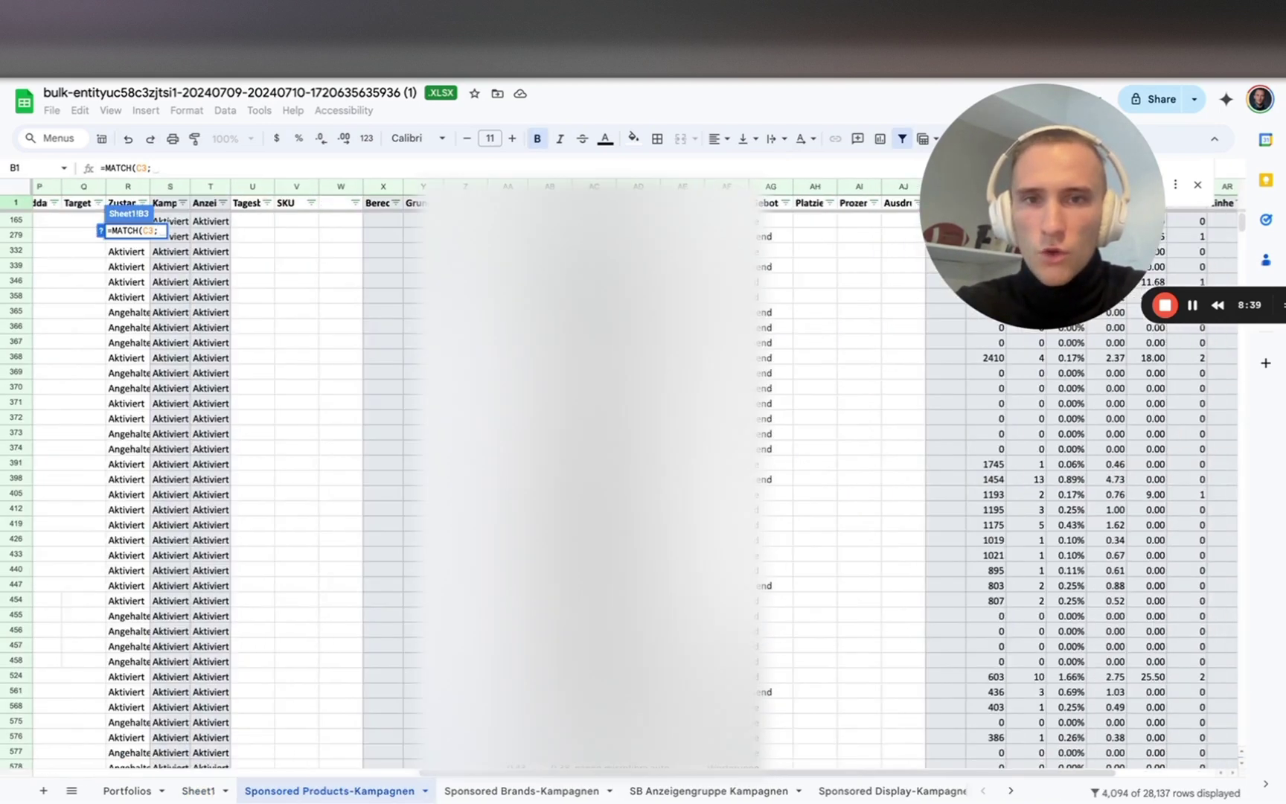
left_click(567, 182)
key("Return")
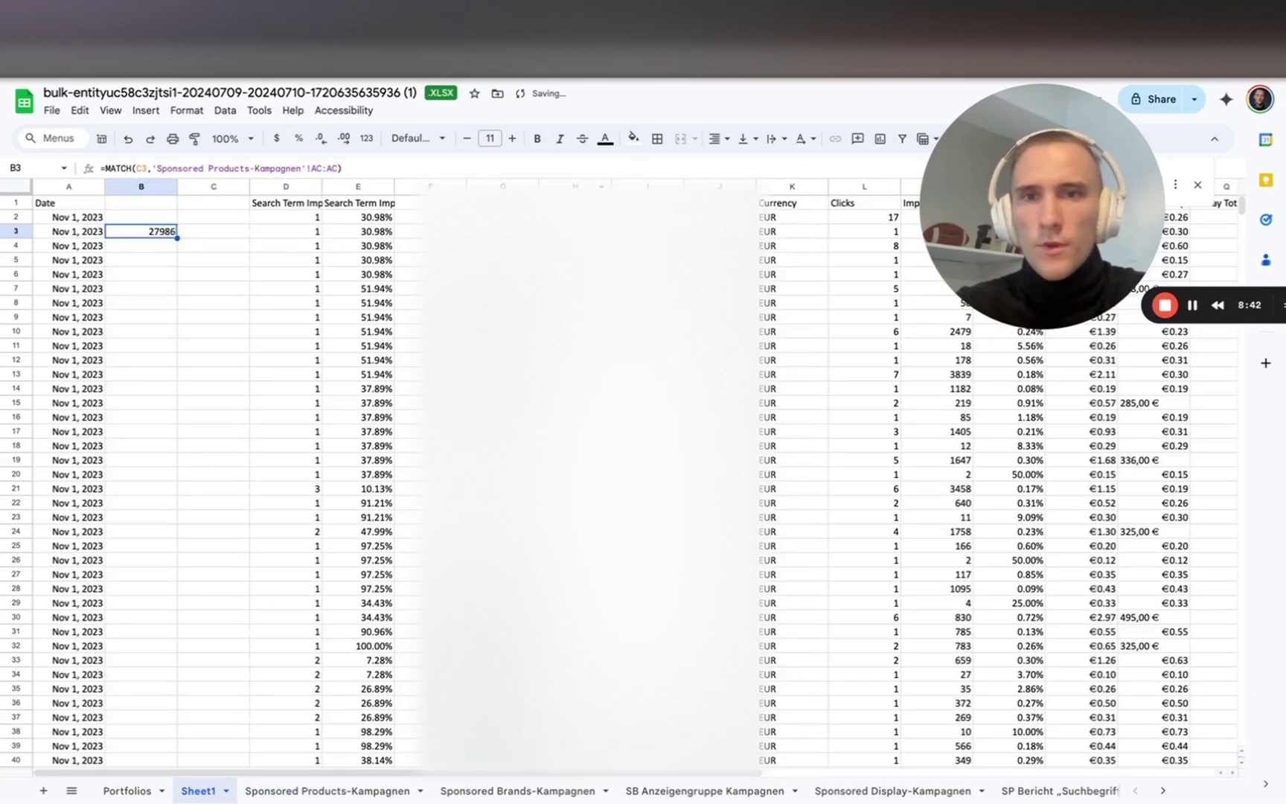
left_click(162, 235)
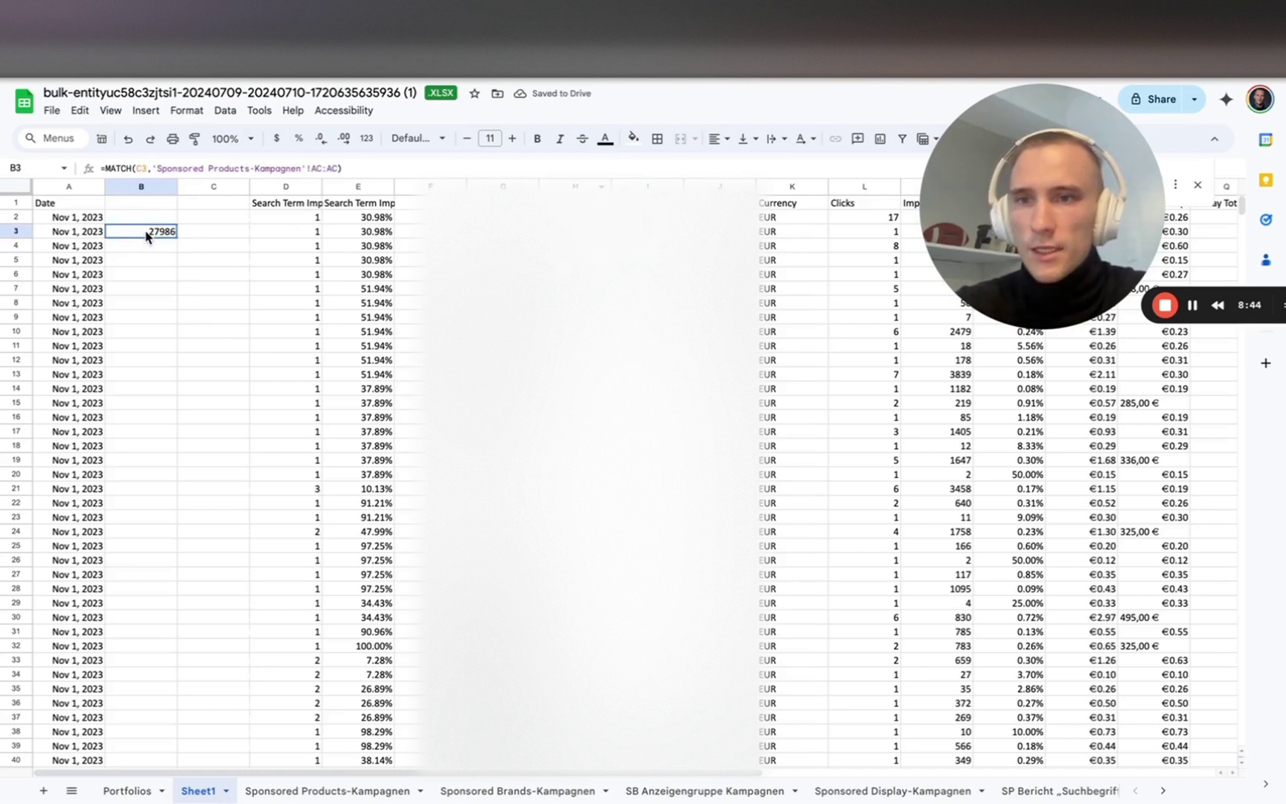
left_click_drag(177, 238, 162, 221)
Wrap the MATCH formula in B2 with ISNUMBER so it returns TRUE or FALSE.
left_click(165, 245)
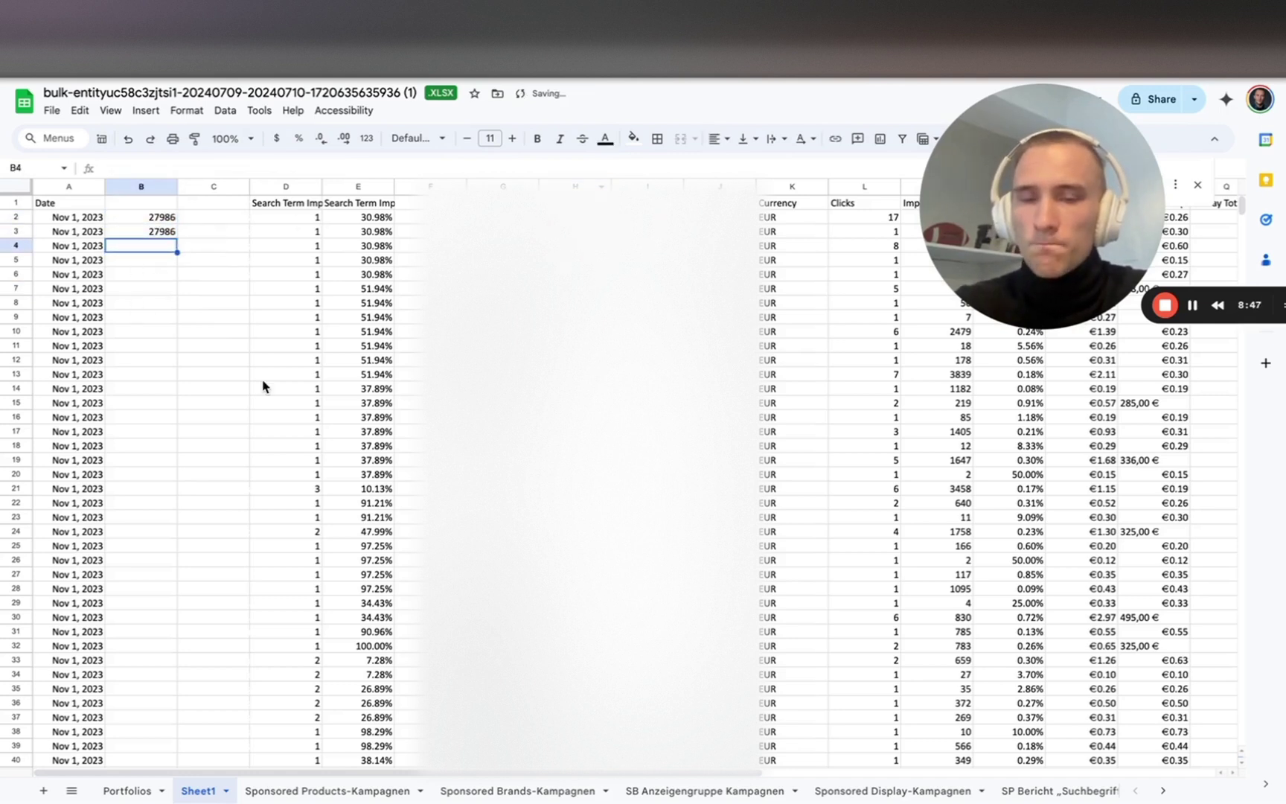
left_click(170, 229)
double_click(168, 230)
double_click(156, 217)
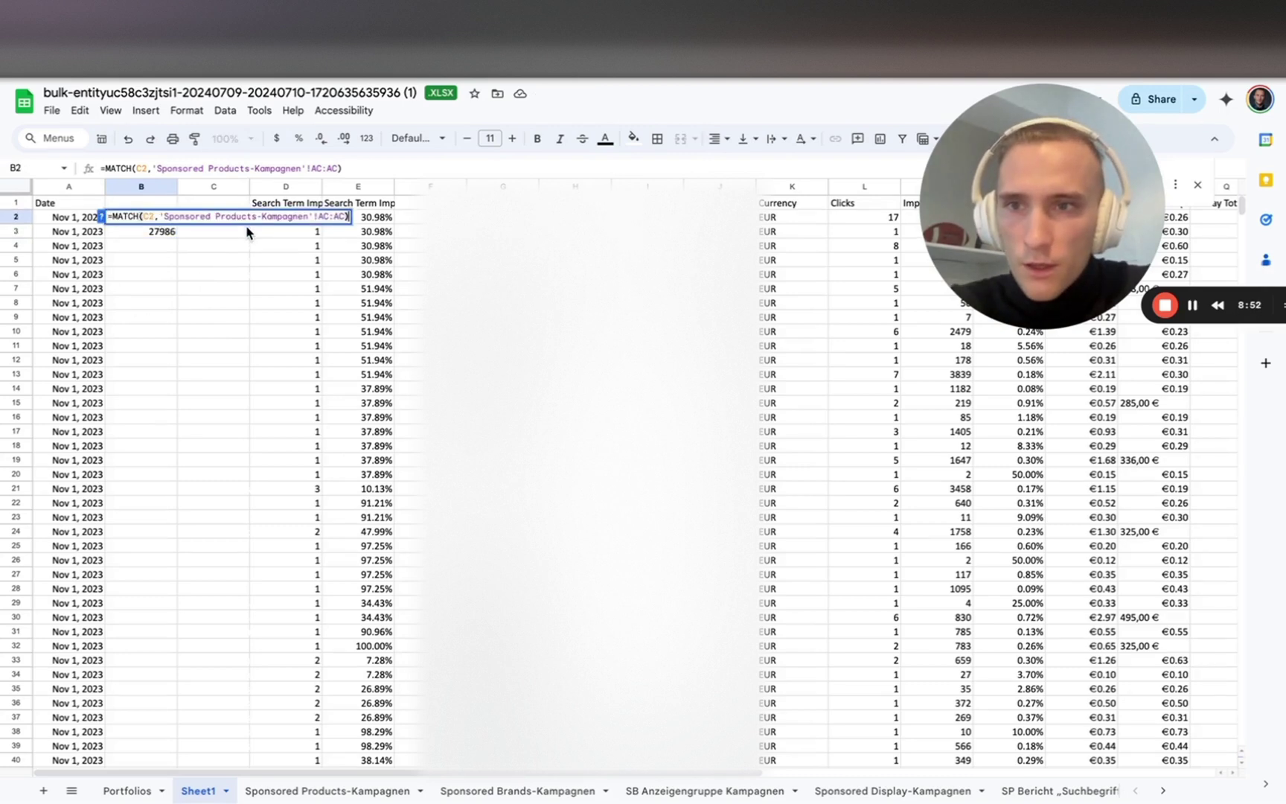
left_click(166, 260)
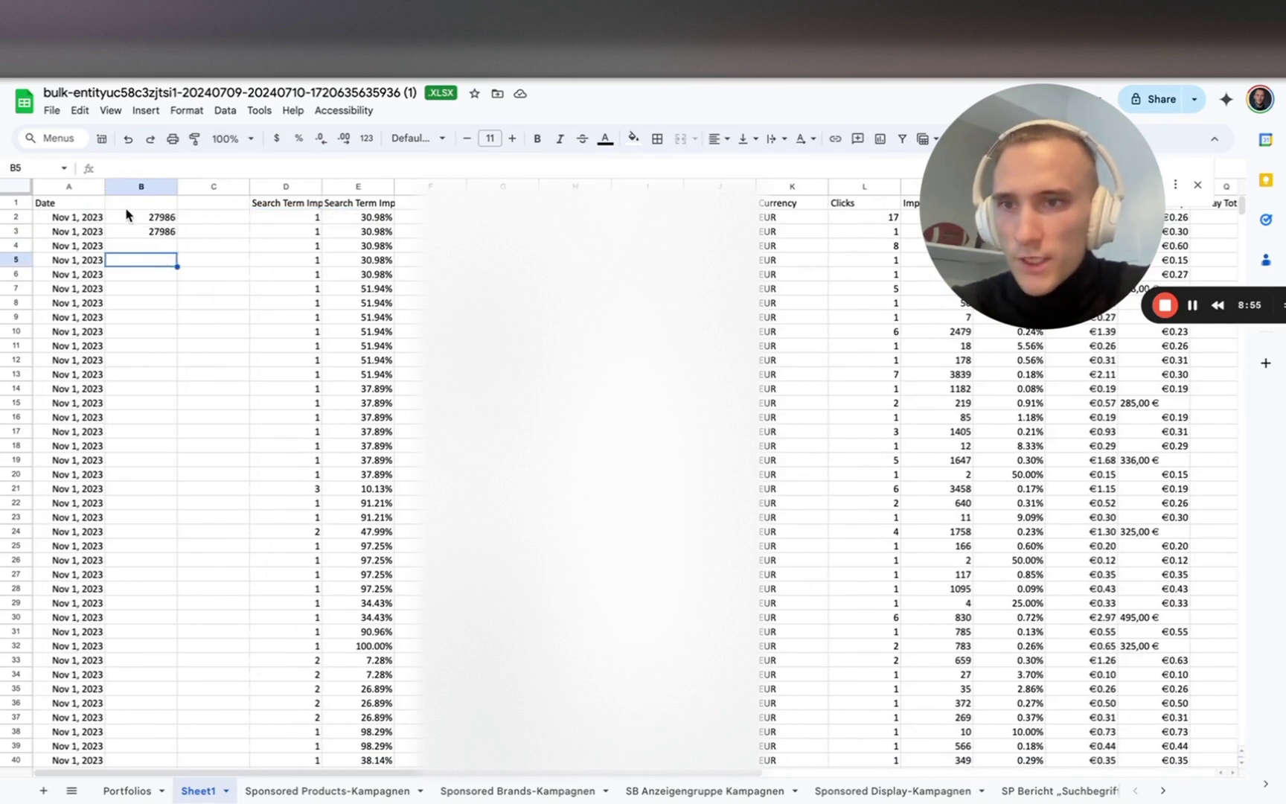
left_click(124, 215)
double_click(133, 217)
left_click(110, 217)
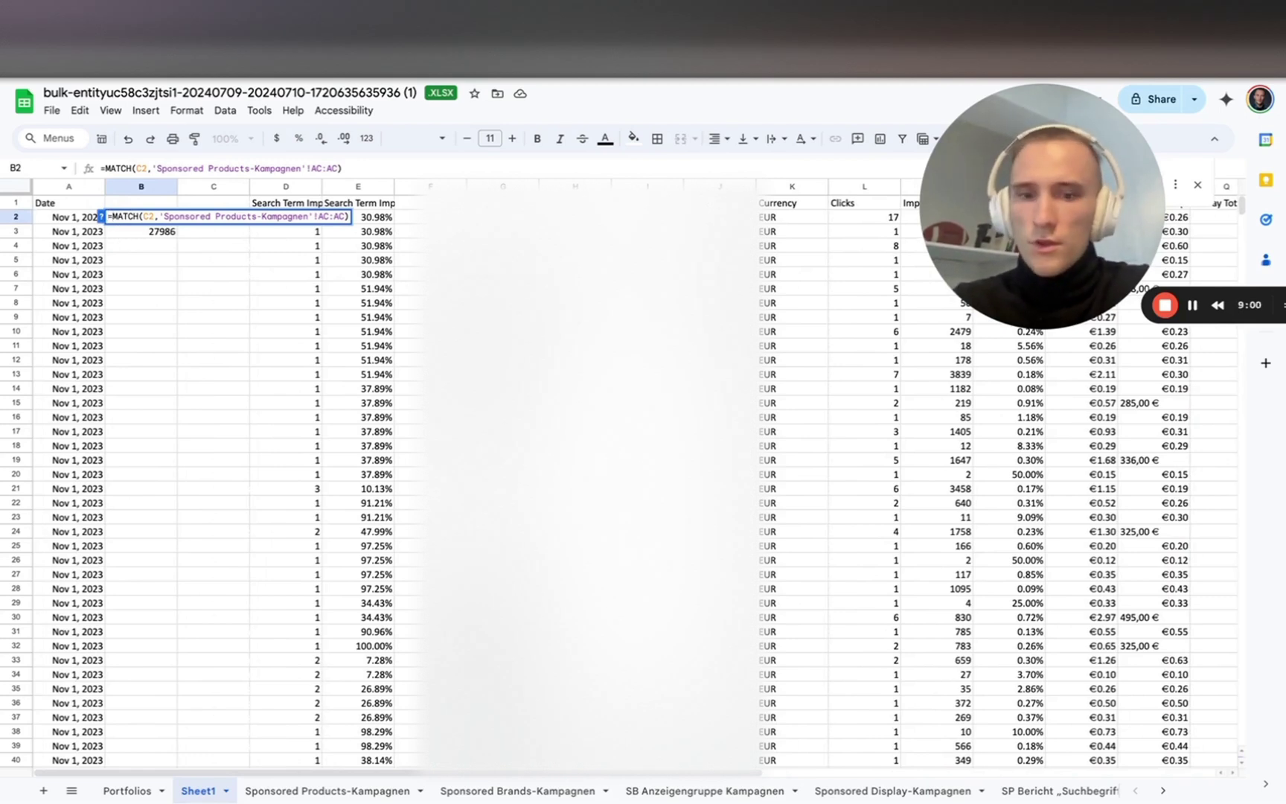
type("ISNUMBER(")
key("Return")
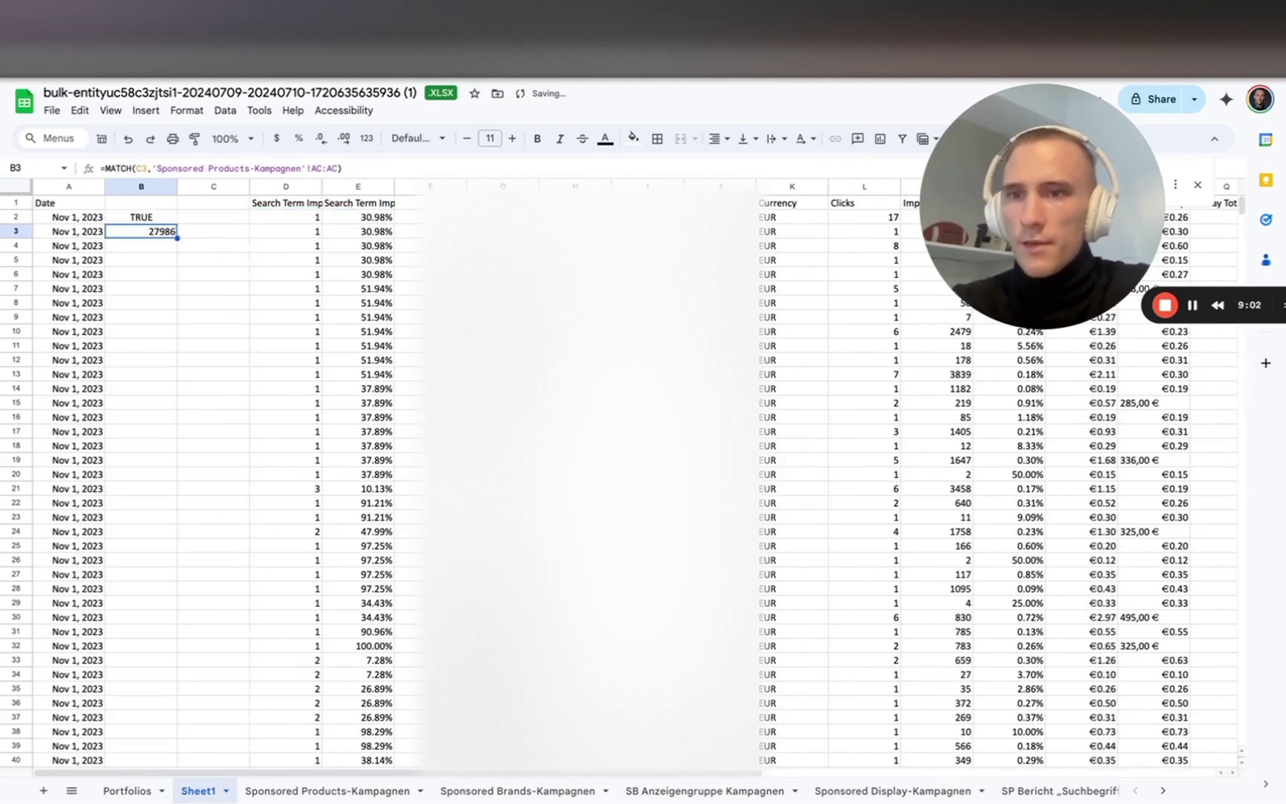
Copy B2's ISNUMBER formula down column B to the last data row.
left_click(142, 216)
key("ctrl+c")
key("ctrl+shift+Down")
key("ctrl+shift+Down")
key("ctrl+v")
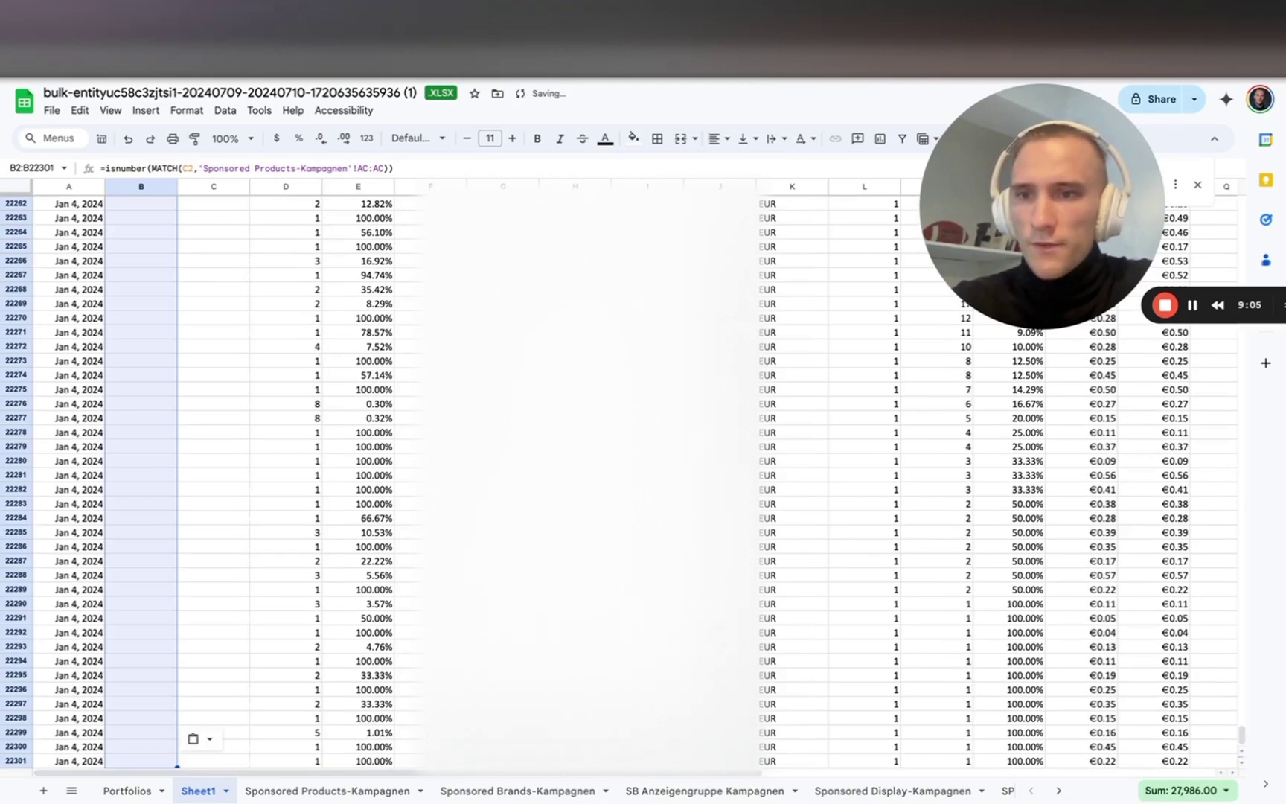
key("Down")
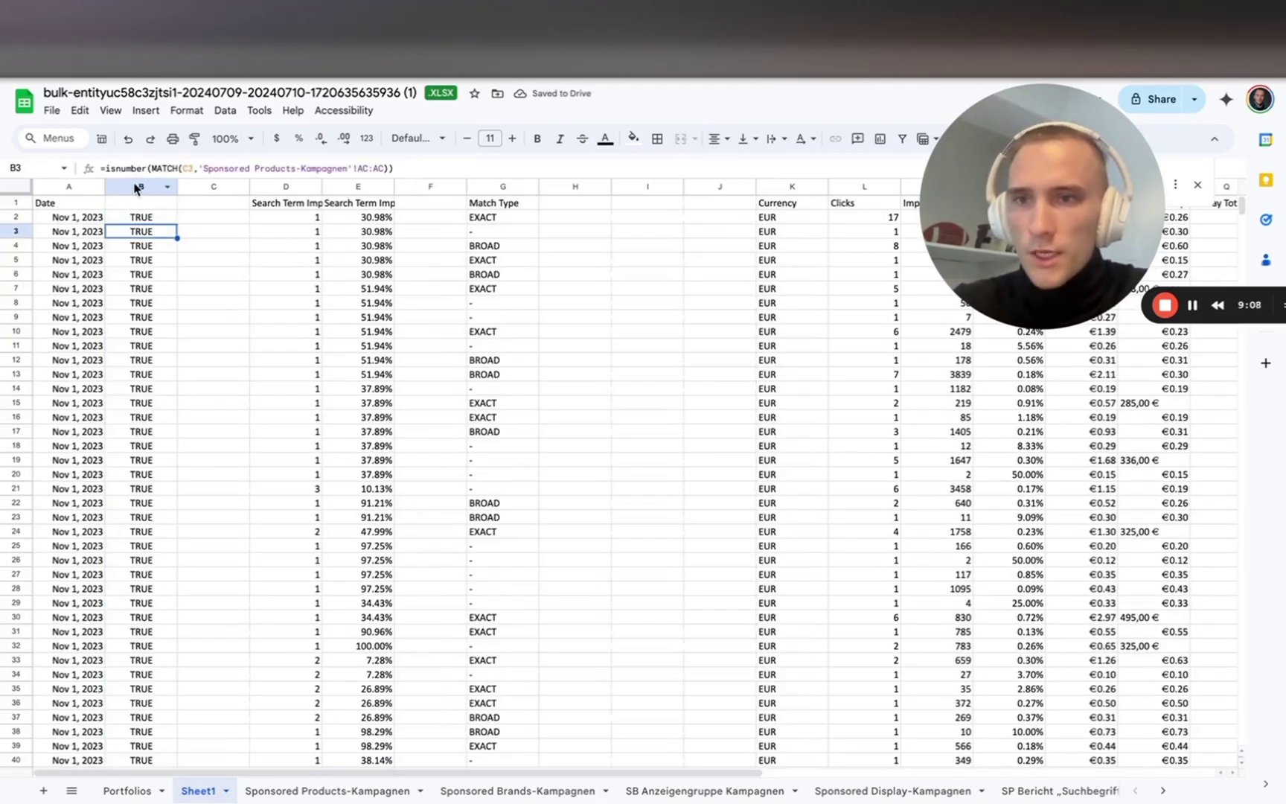
Add a conditional format rule on column B: text contains TRUE gets a light green fill.
left_click(140, 186)
left_click(186, 110)
left_click(287, 372)
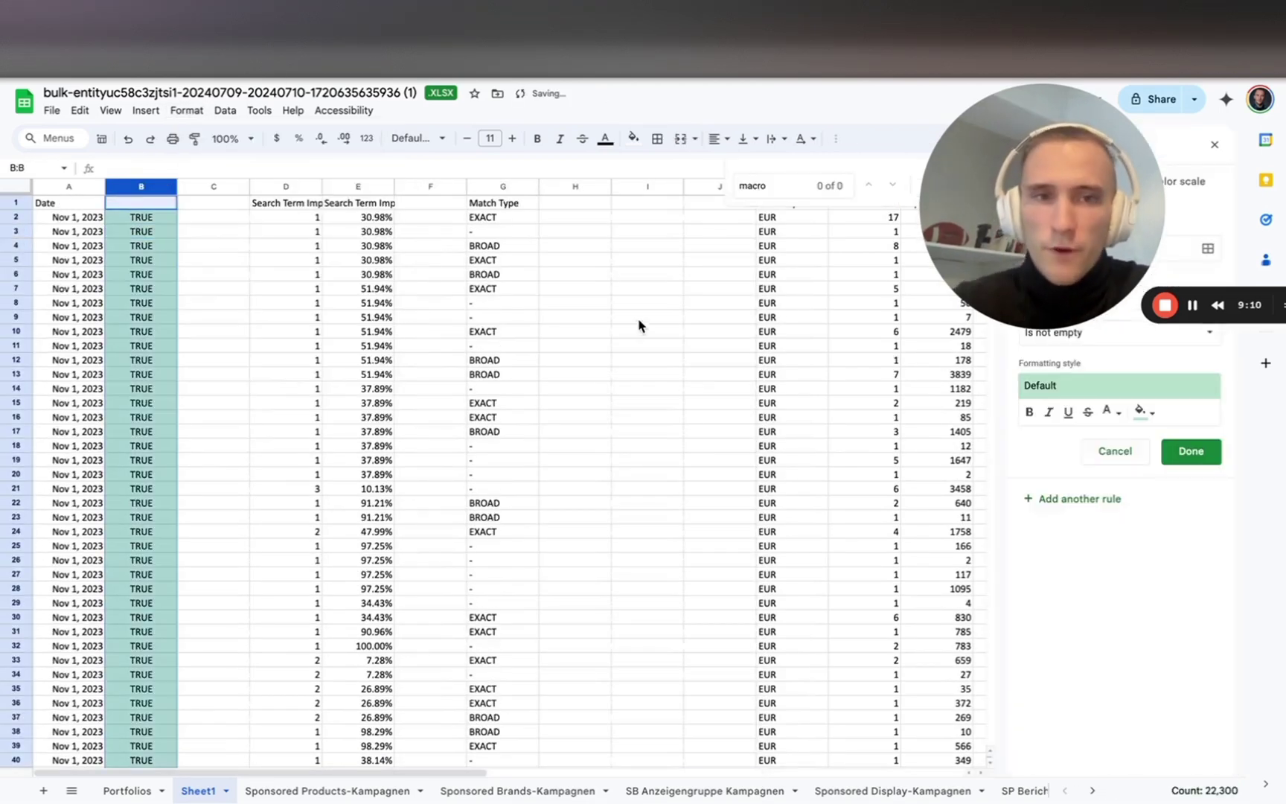
left_click(1191, 331)
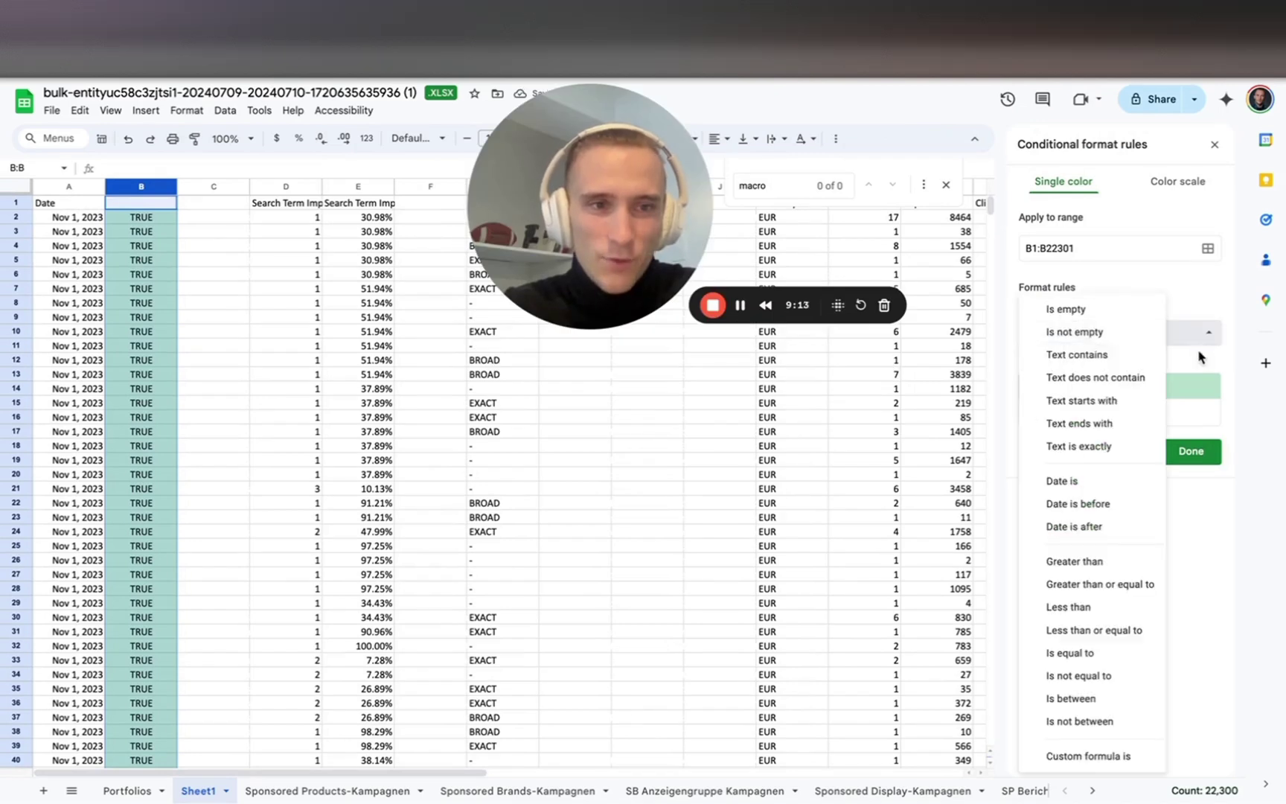
left_click(1200, 357)
left_click(1144, 410)
left_click(1123, 334)
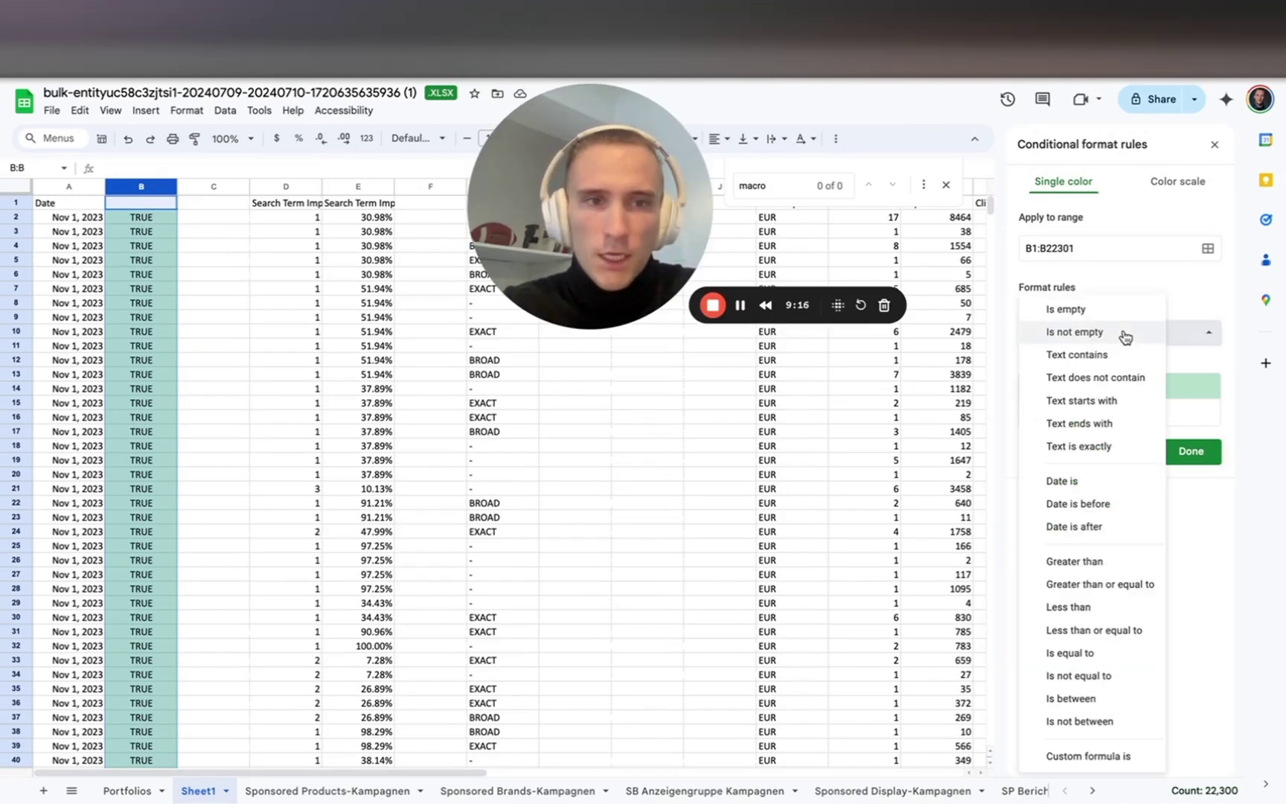
left_click(1090, 357)
type("t")
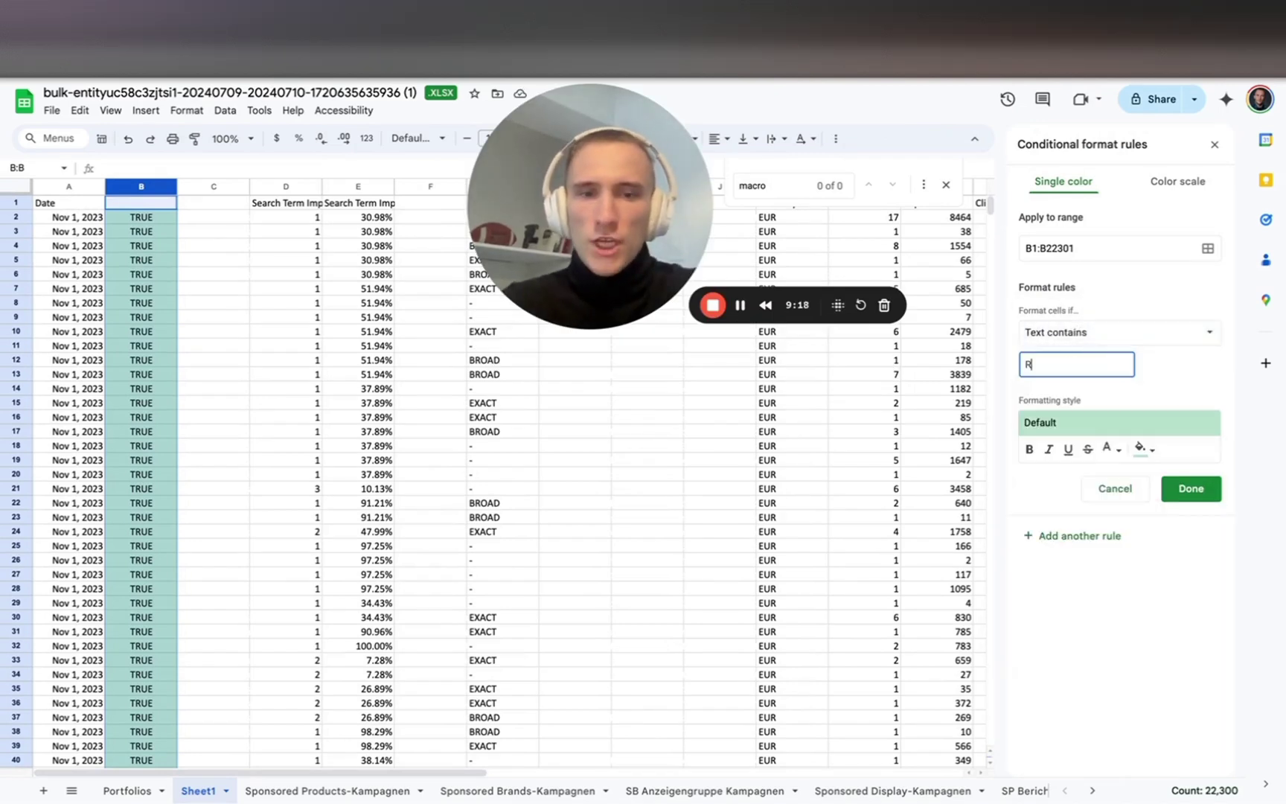
key("BackSpace")
type("TRUE")
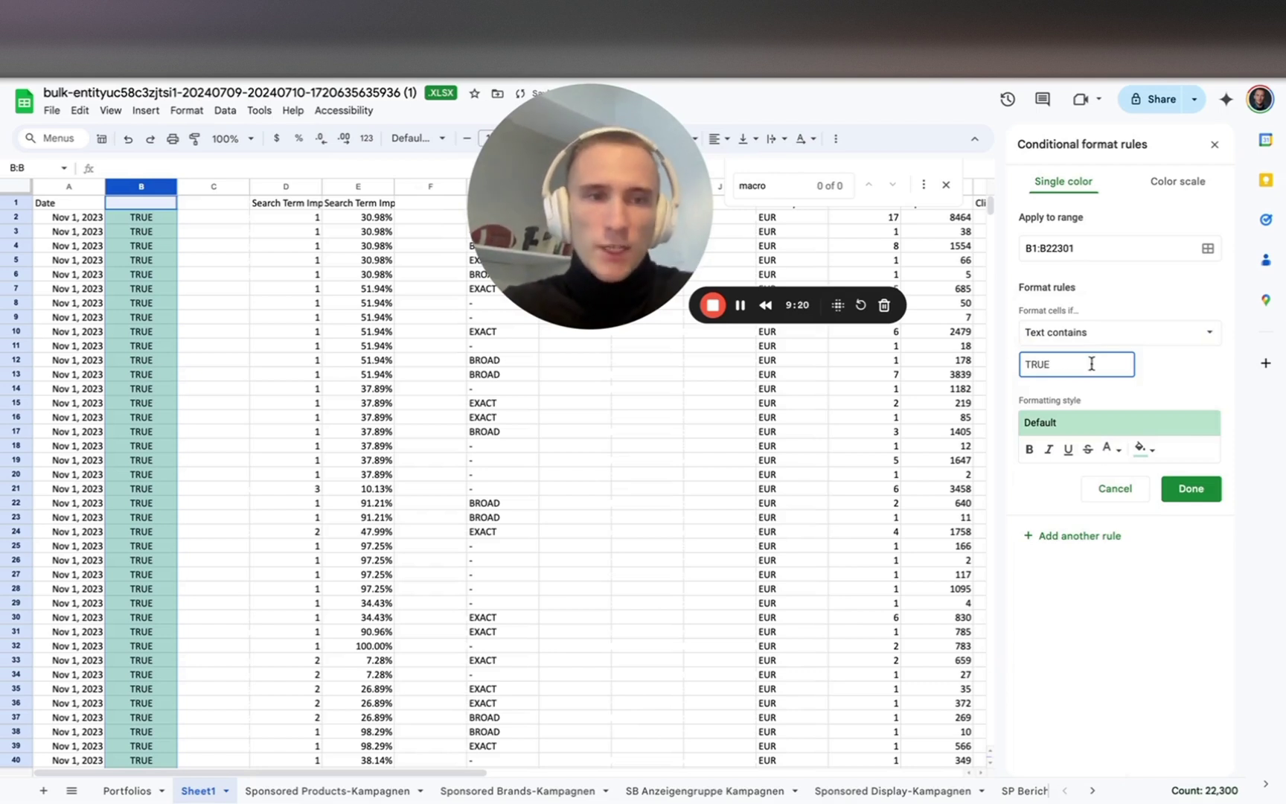
left_click(1143, 449)
left_click(1066, 573)
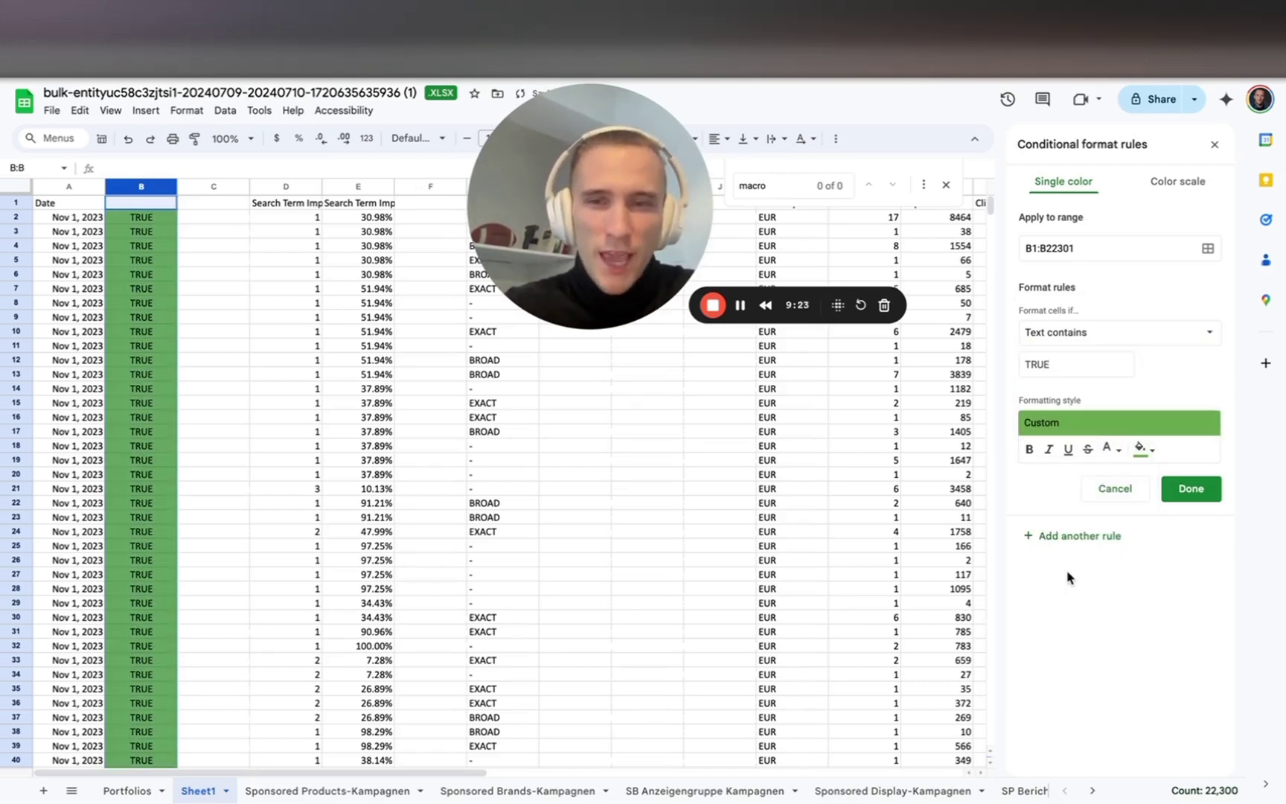
left_click(1142, 448)
left_click(1060, 531)
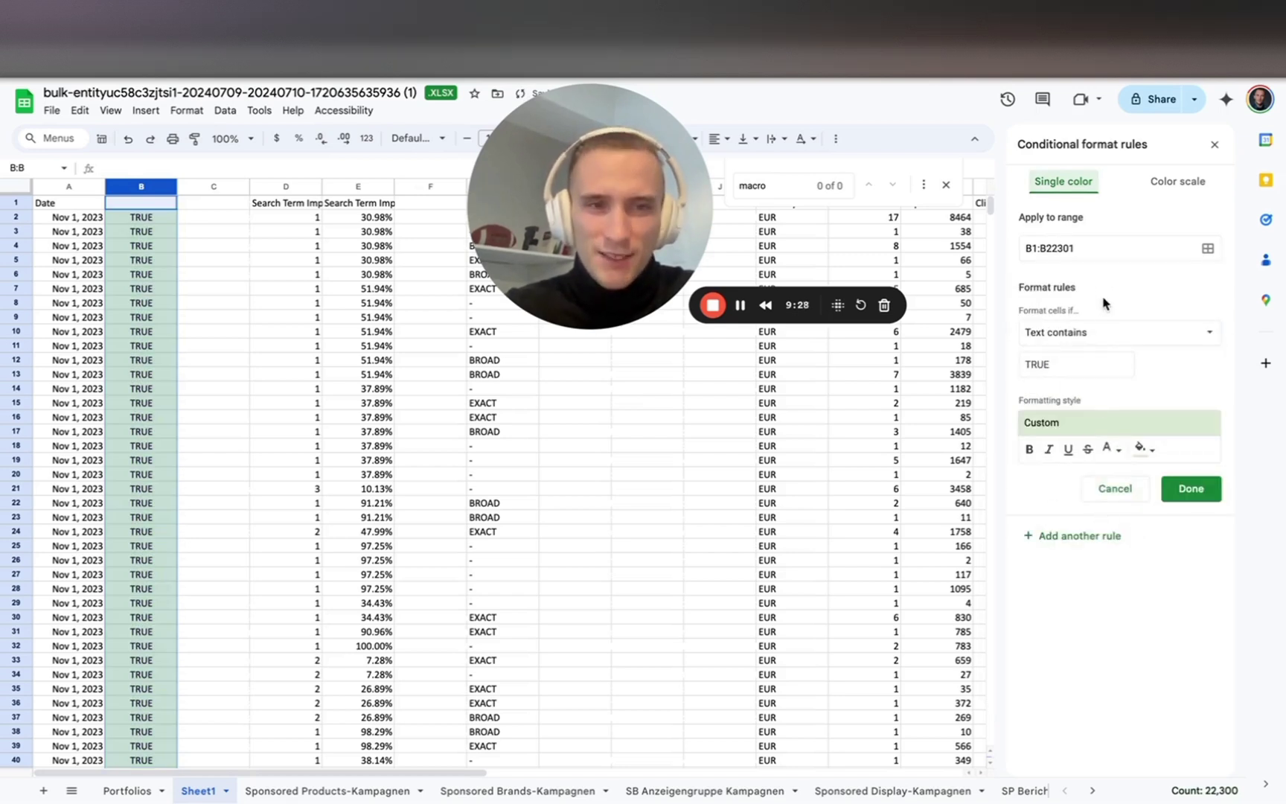
Add a second rule filling FALSE cells light red, deleting the duplicate TRUE rule.
left_click(1087, 536)
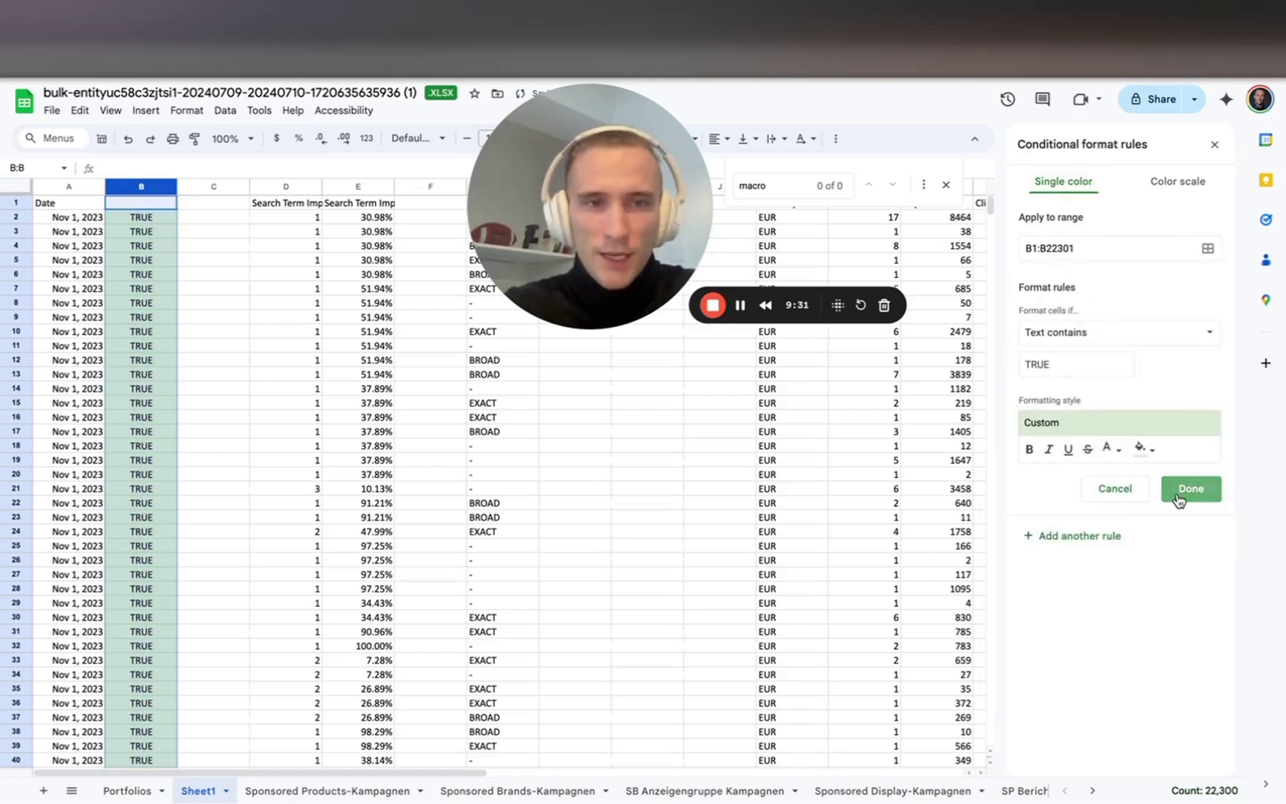
left_click(1189, 488)
left_click(1193, 255)
left_click(1137, 255)
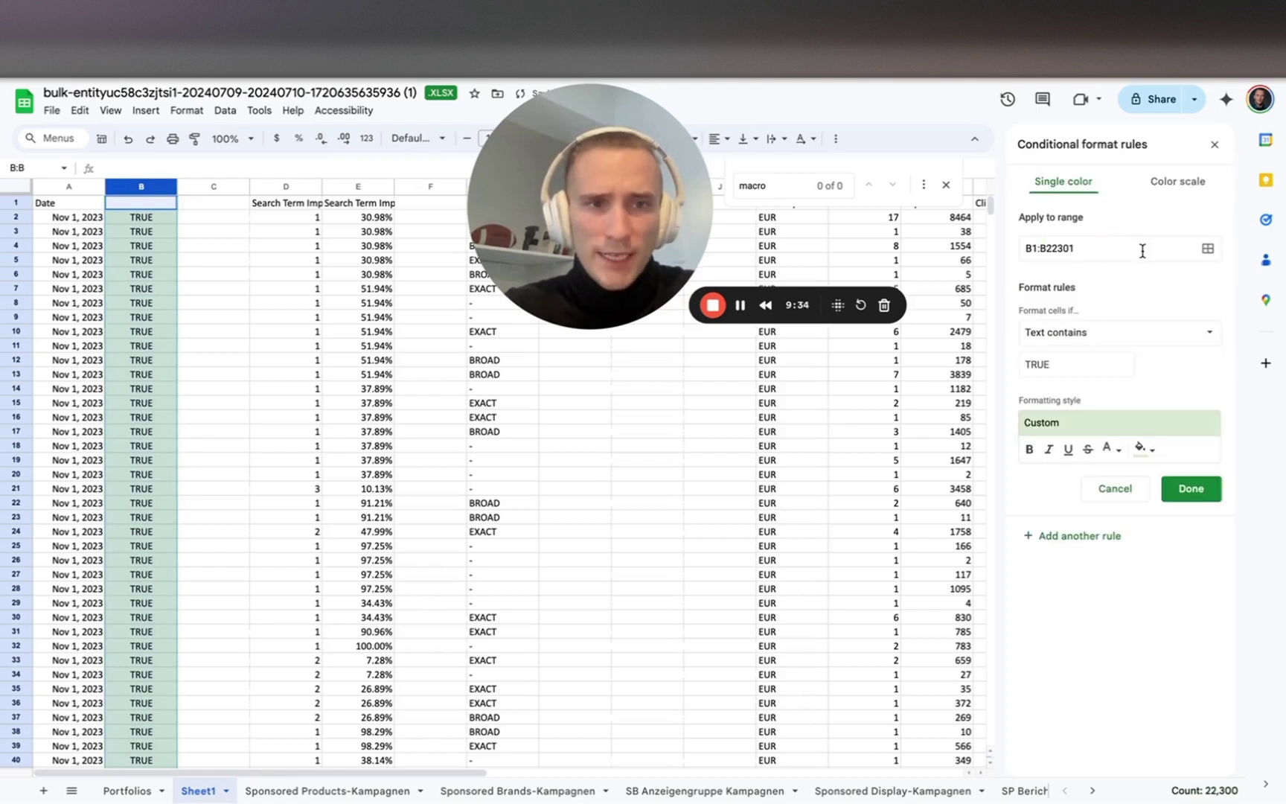
left_click(1078, 366)
double_click(1077, 366)
type("FALSE")
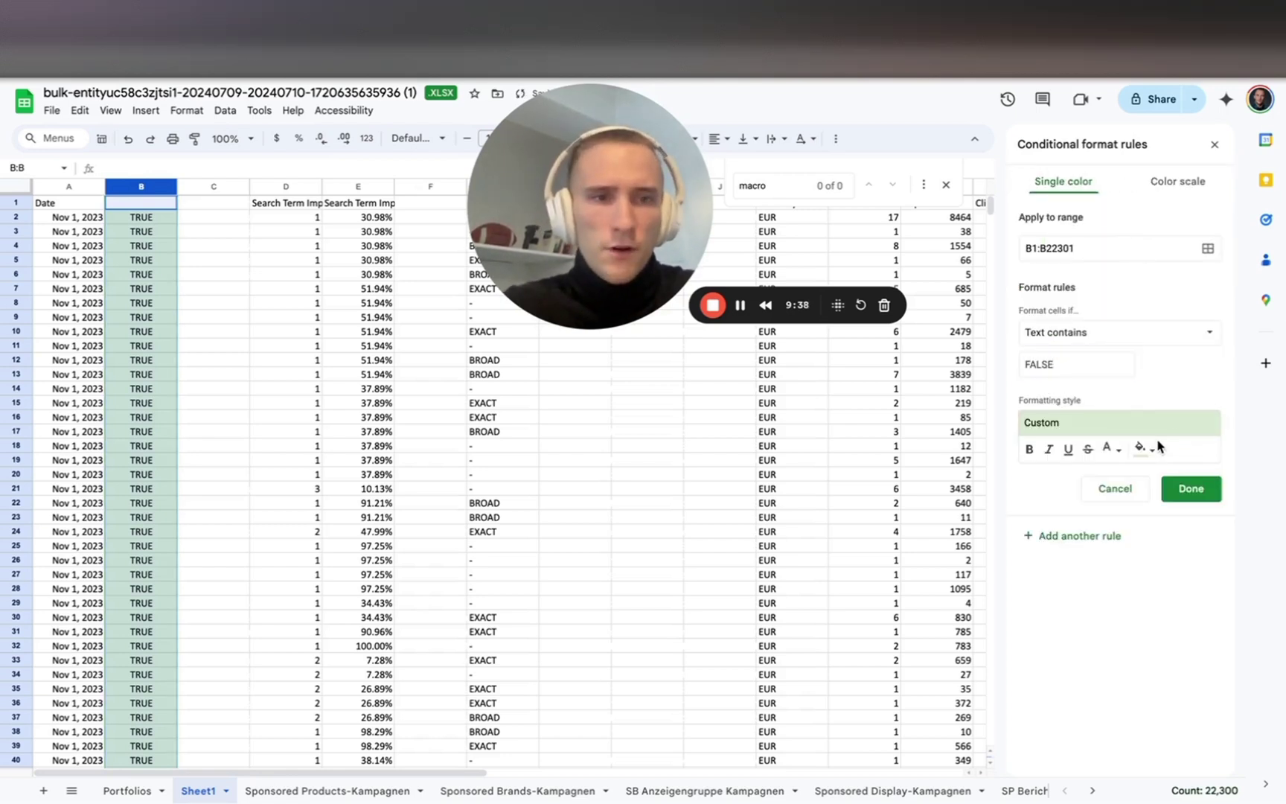
left_click(1143, 448)
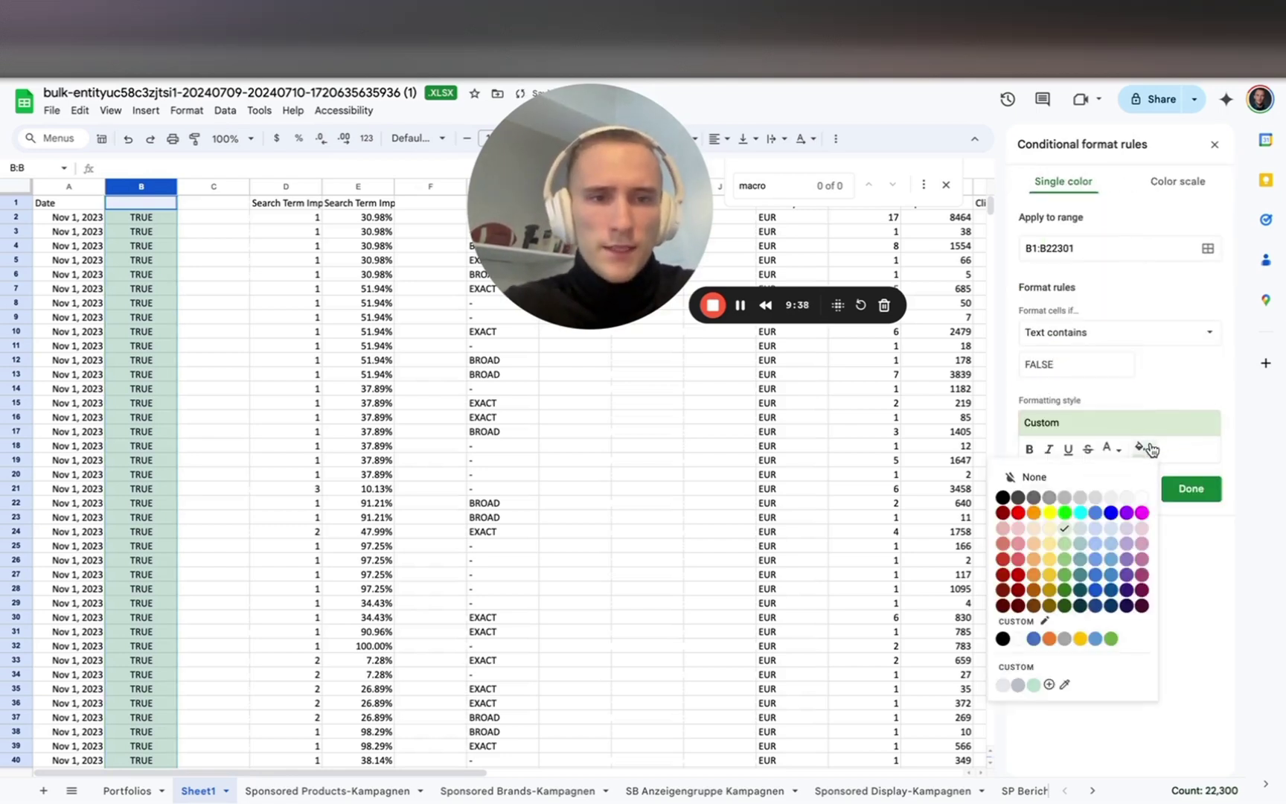
left_click(1021, 543)
left_click(1174, 497)
left_click(357, 345)
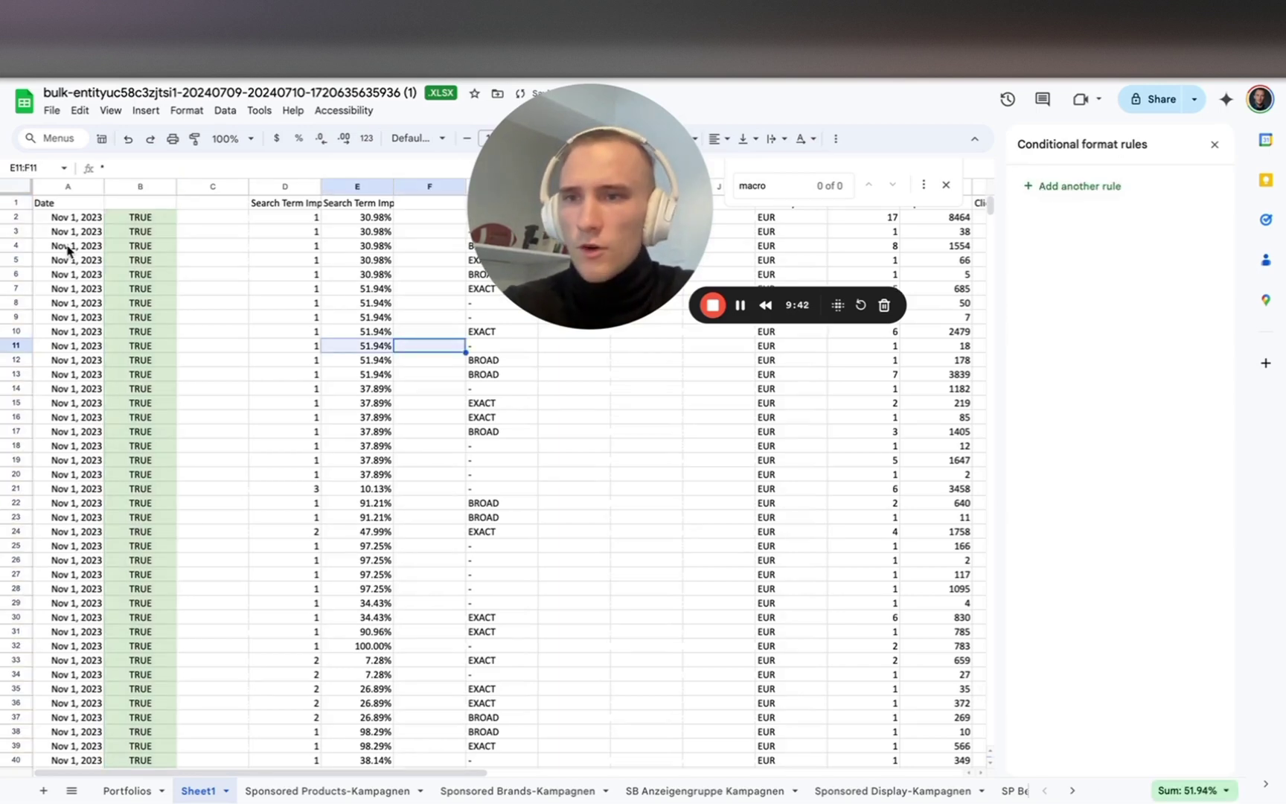
Filter column B to FALSE only, leaving seven pink rows, and select those cells.
left_click(16, 202)
left_click(146, 110)
mouse_move(170, 115)
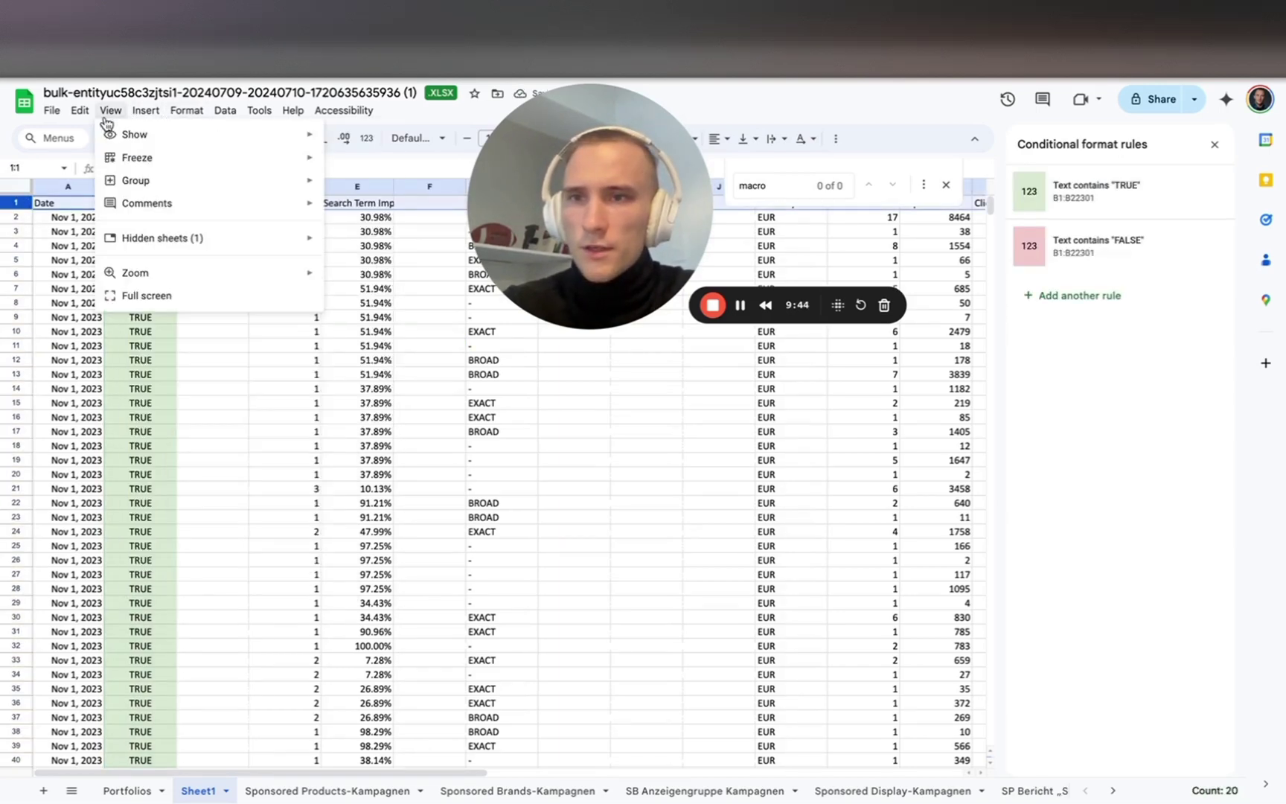
mouse_move(225, 110)
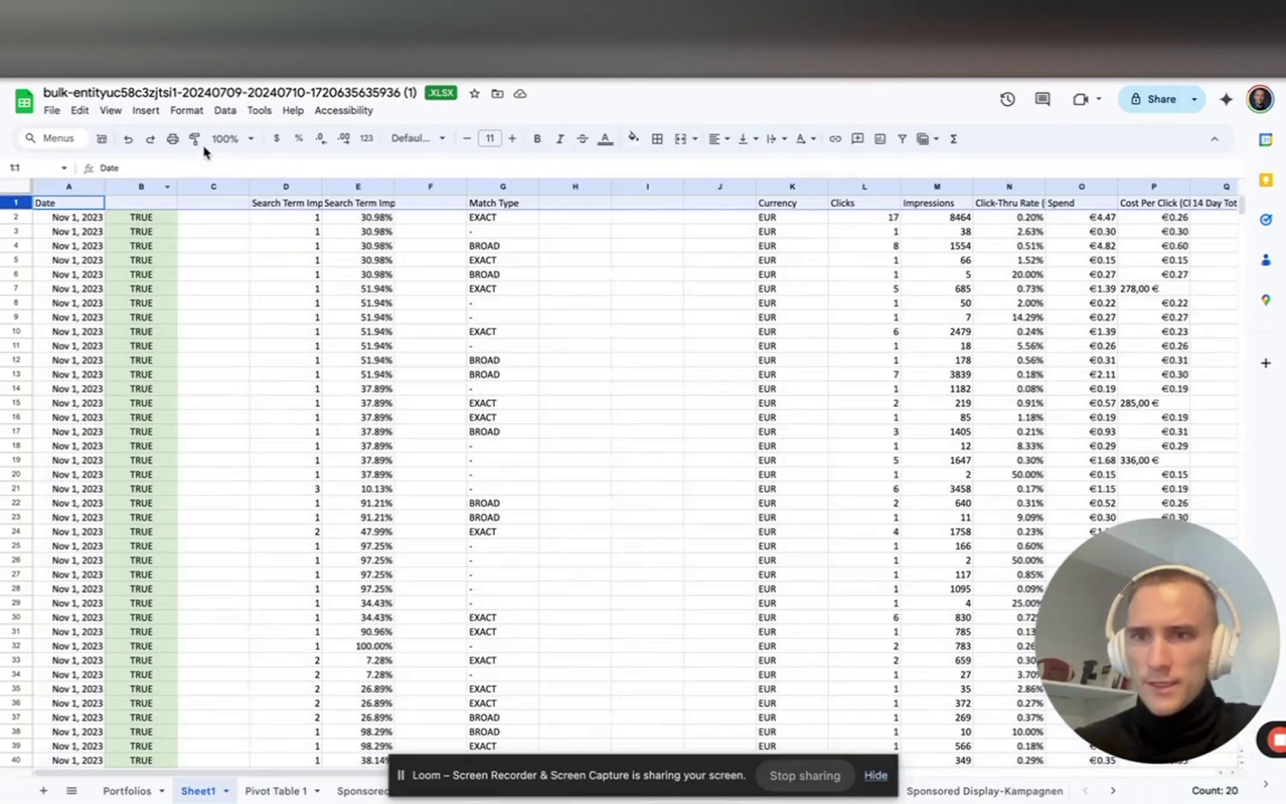
left_click(186, 111)
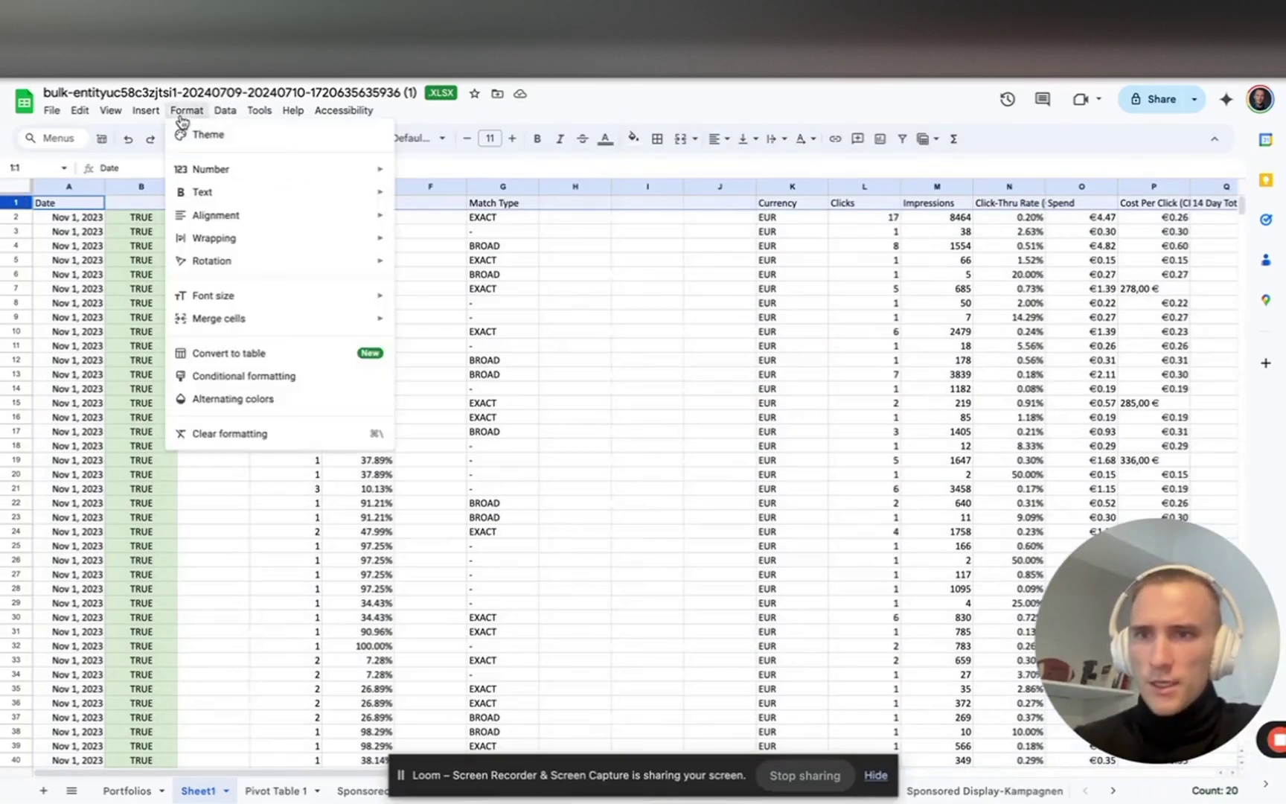
mouse_move(225, 110)
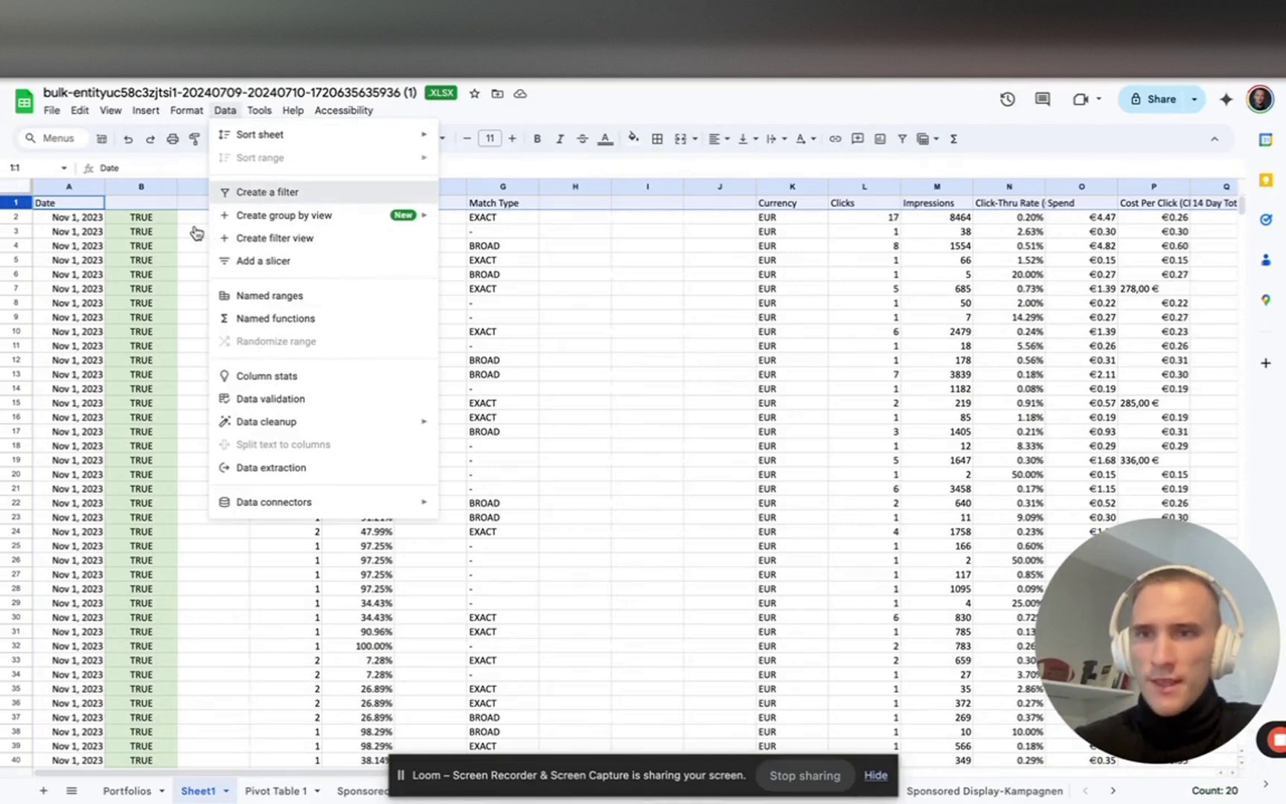
key("Return")
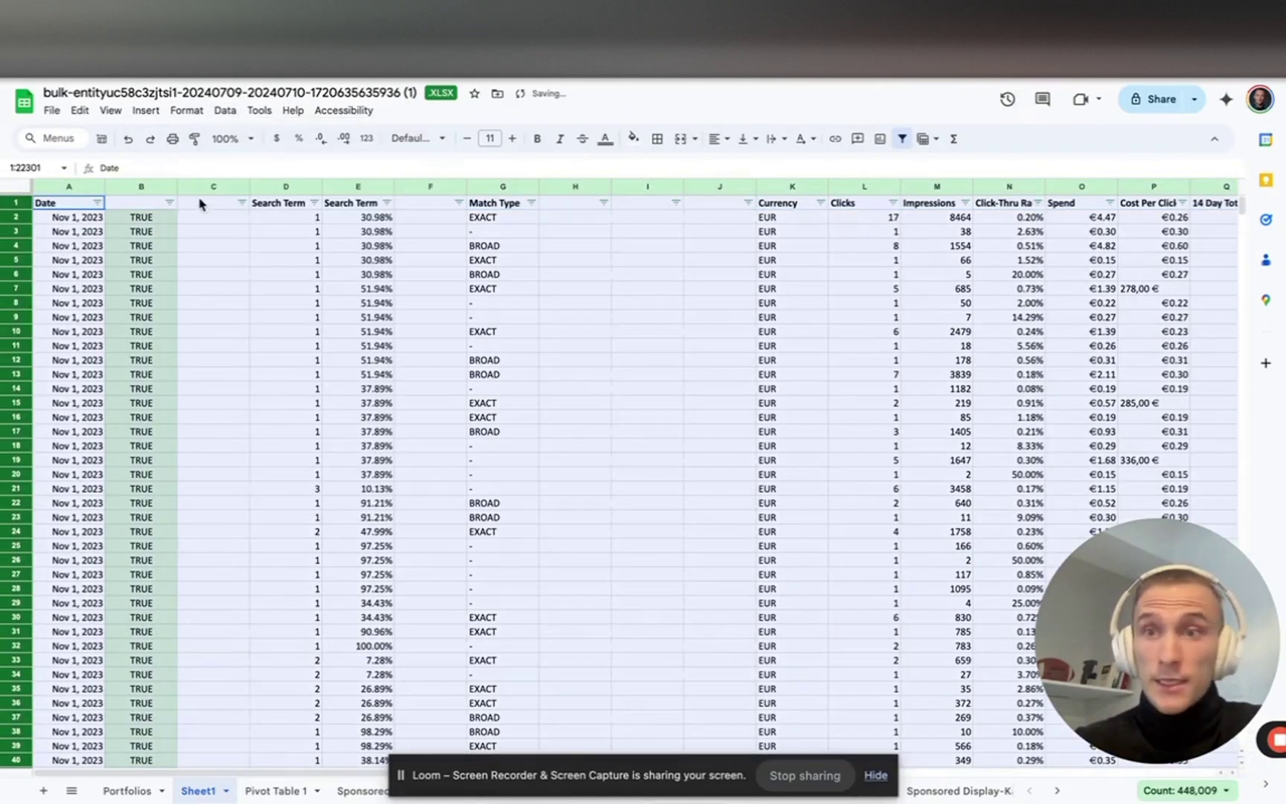
left_click(170, 202)
left_click(225, 461)
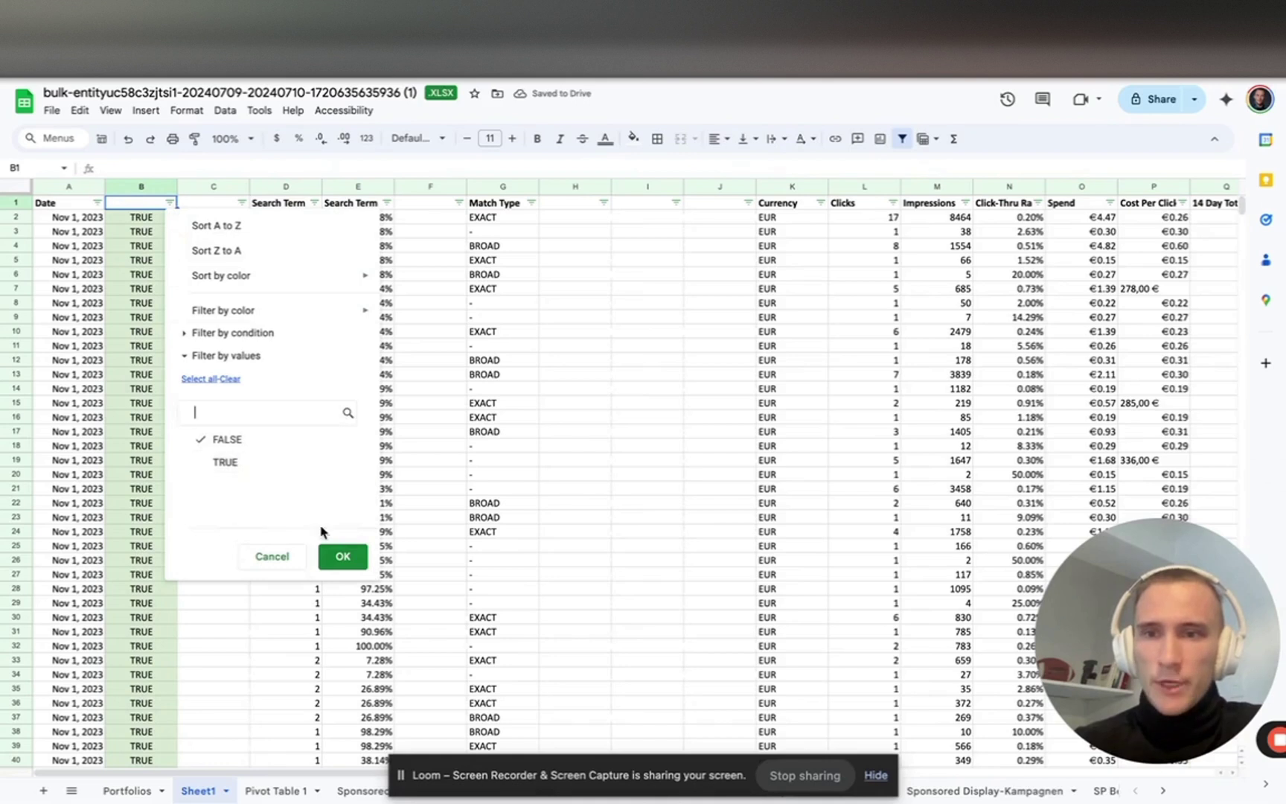
left_click(346, 558)
left_click_drag(162, 219, 164, 301)
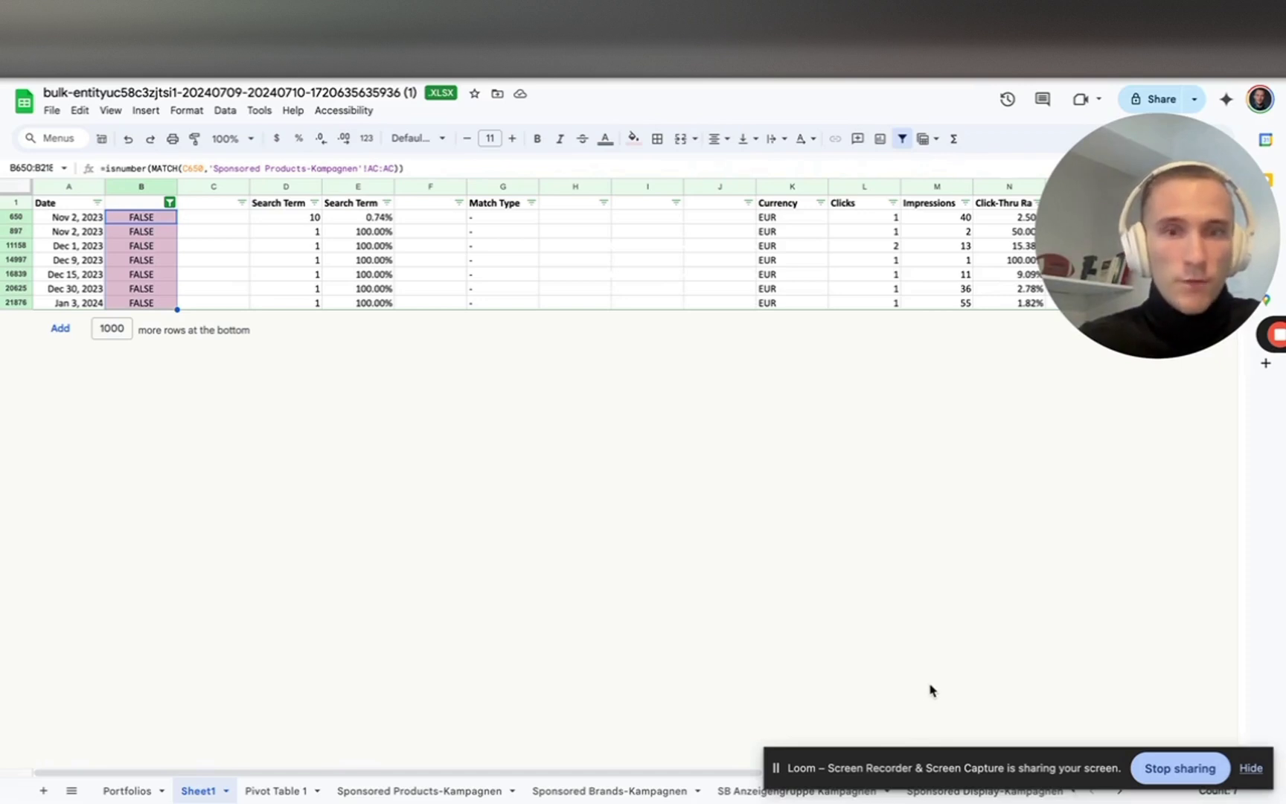
left_click(1257, 768)
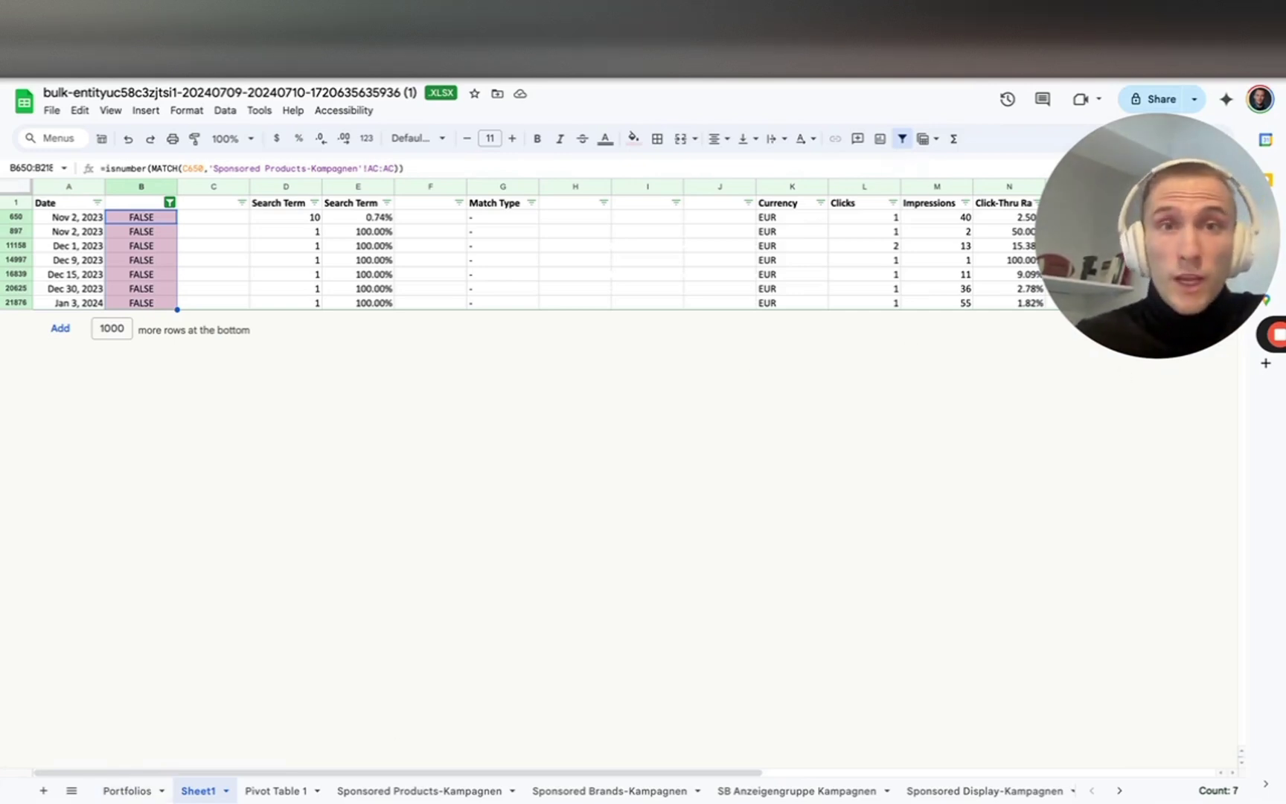
Search the web for the book 'ego is the enemy' in a new browser tab.
key("ctrl+t")
type("ego is the ene")
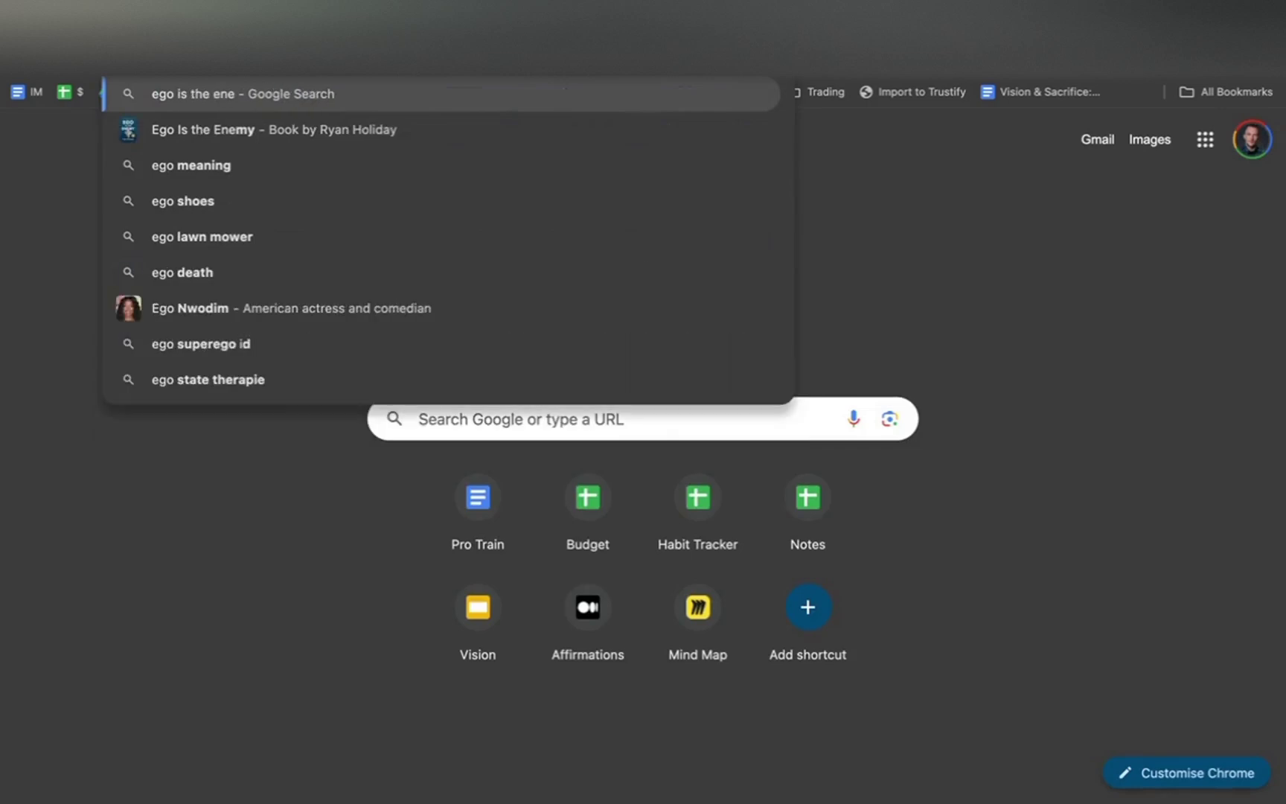
type("my")
key("Return")
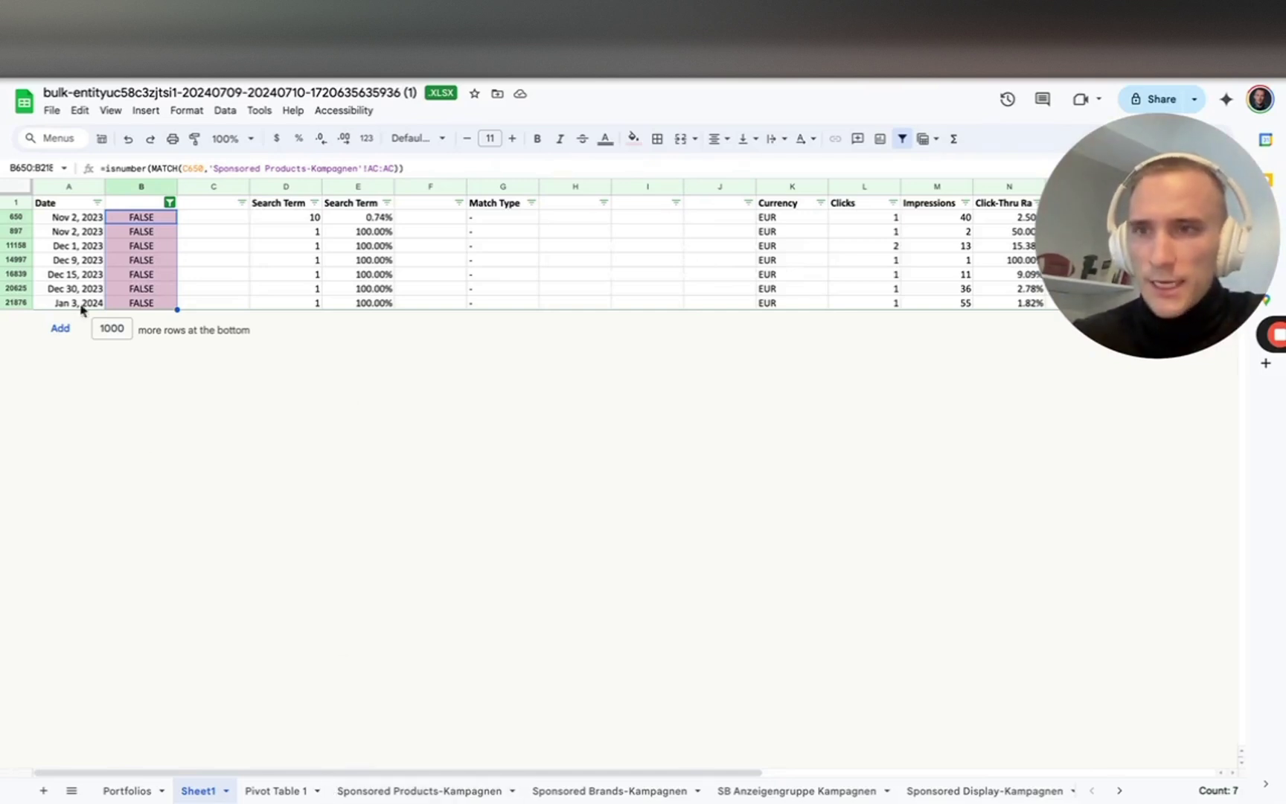
Remove Sheet1's filter and create a pivot table on a new sheet from the whole sheet.
left_click(27, 202)
left_click(225, 112)
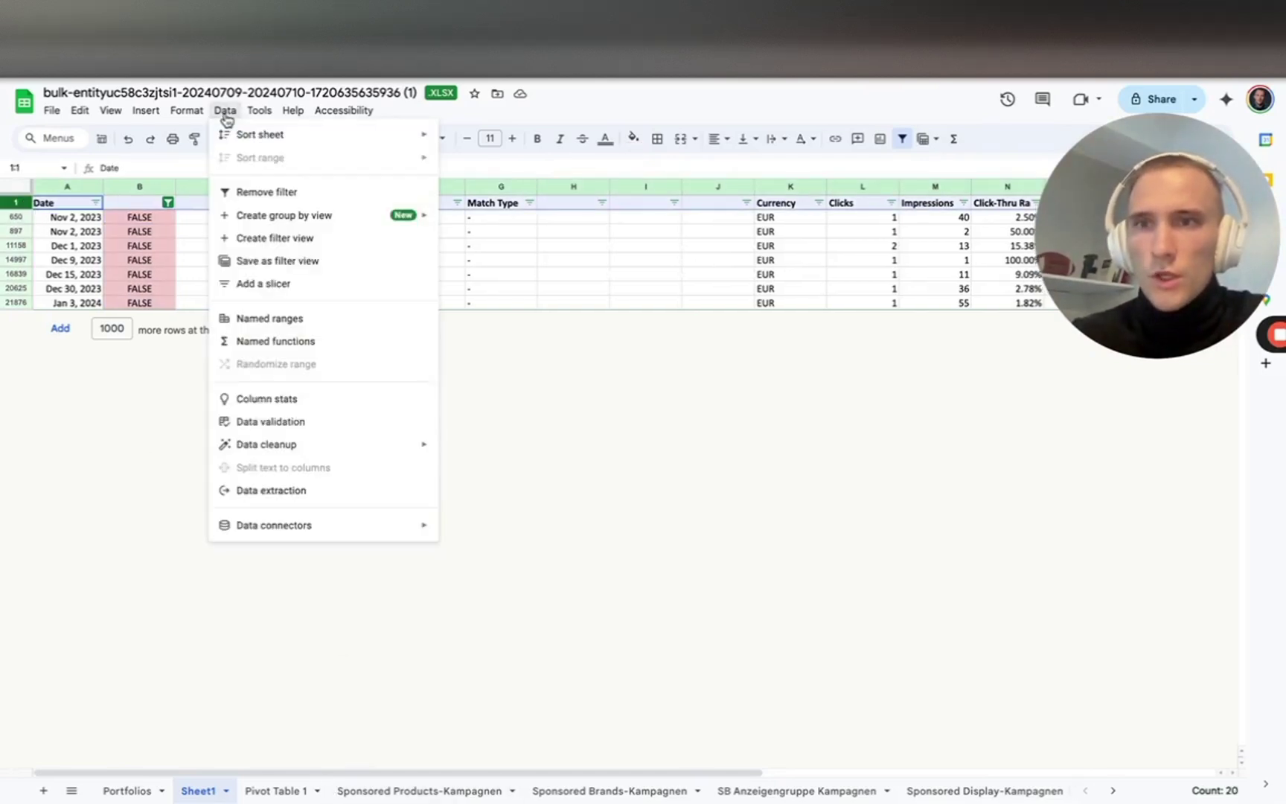
left_click(269, 192)
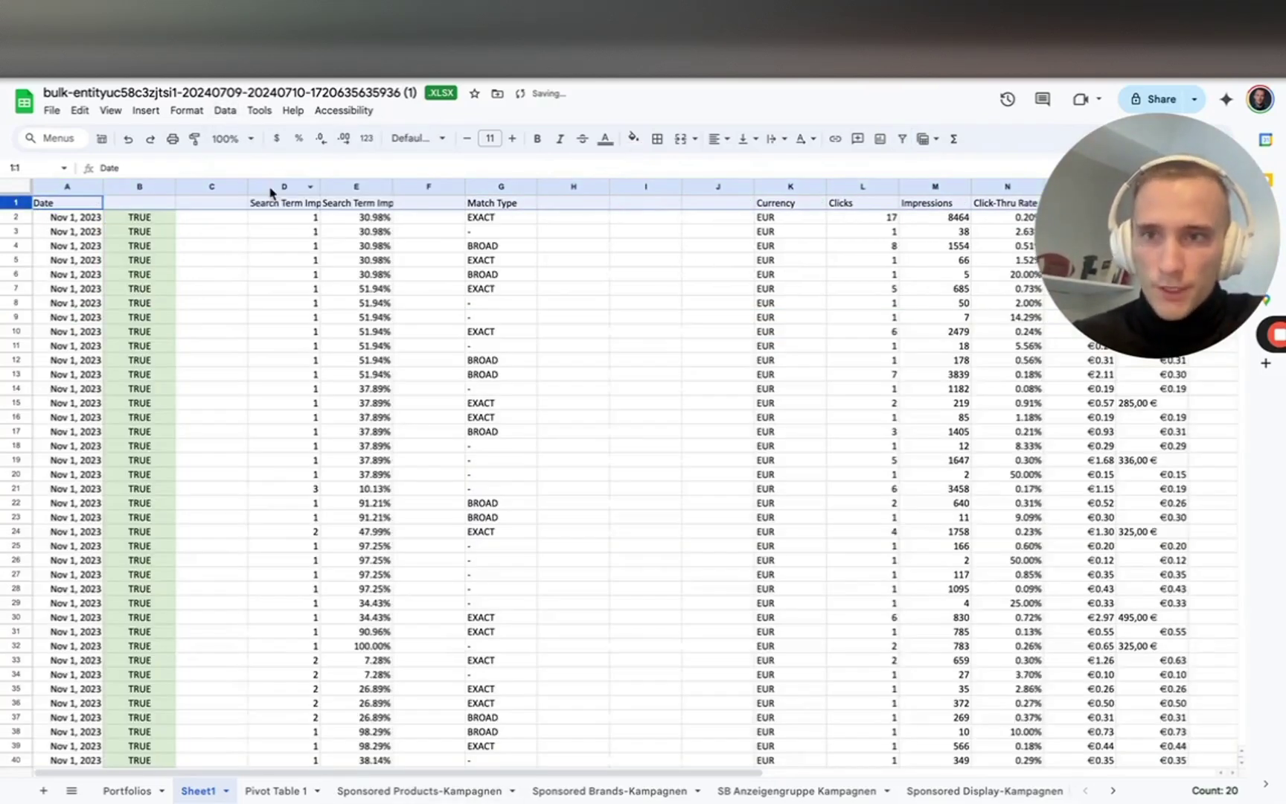
left_click(16, 190)
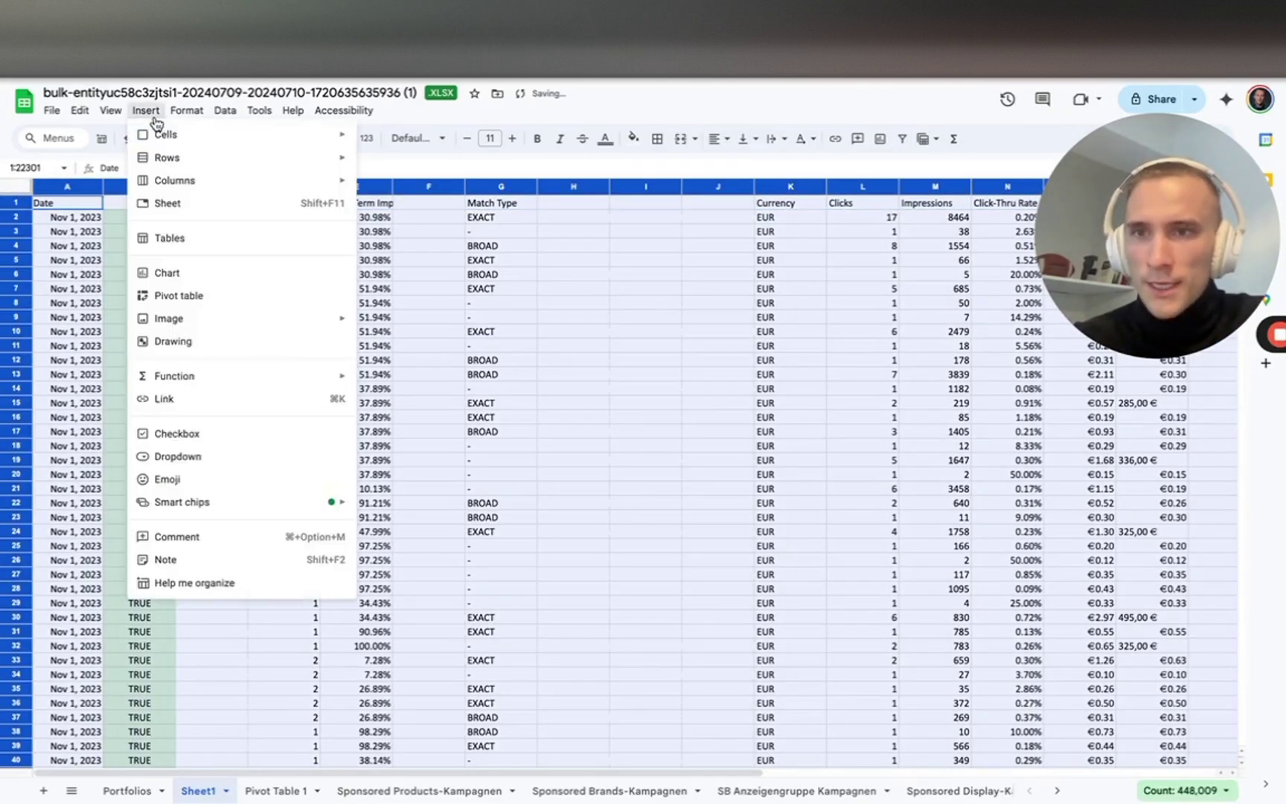
left_click(195, 294)
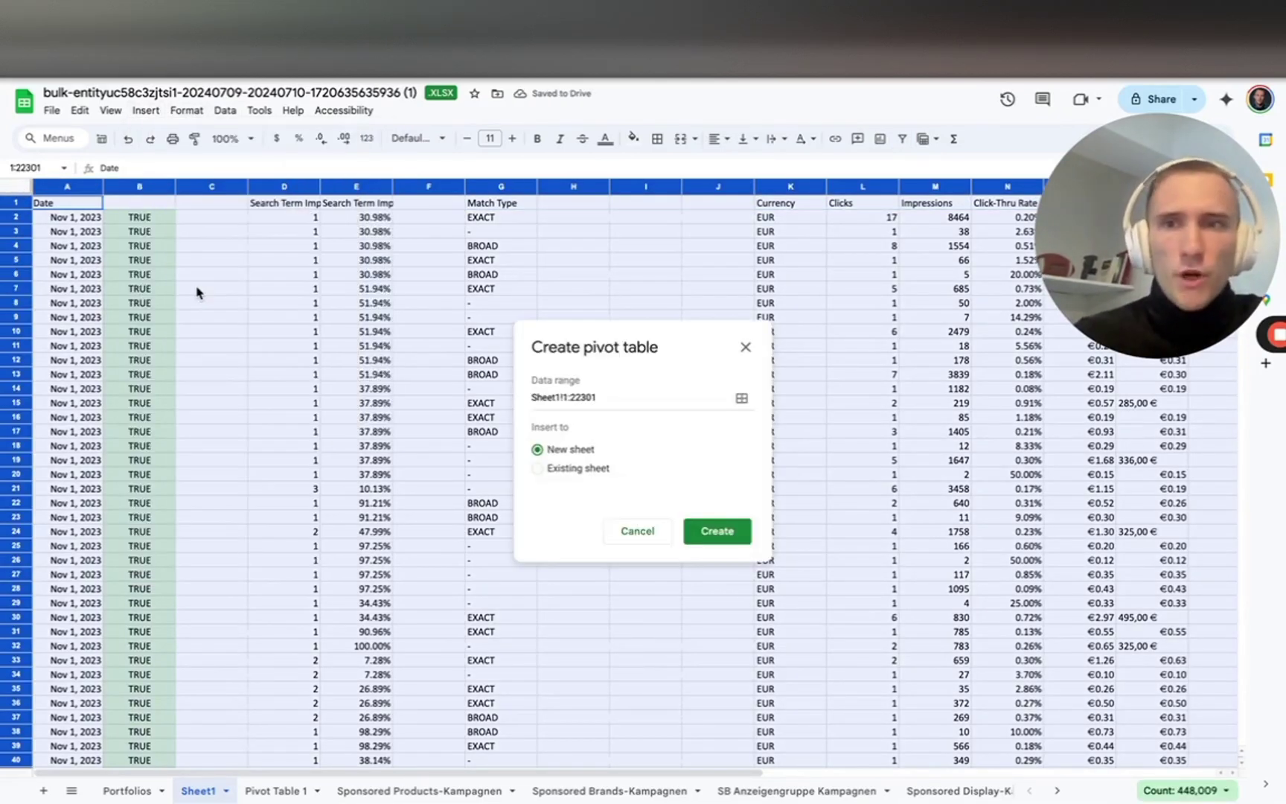
left_click(717, 531)
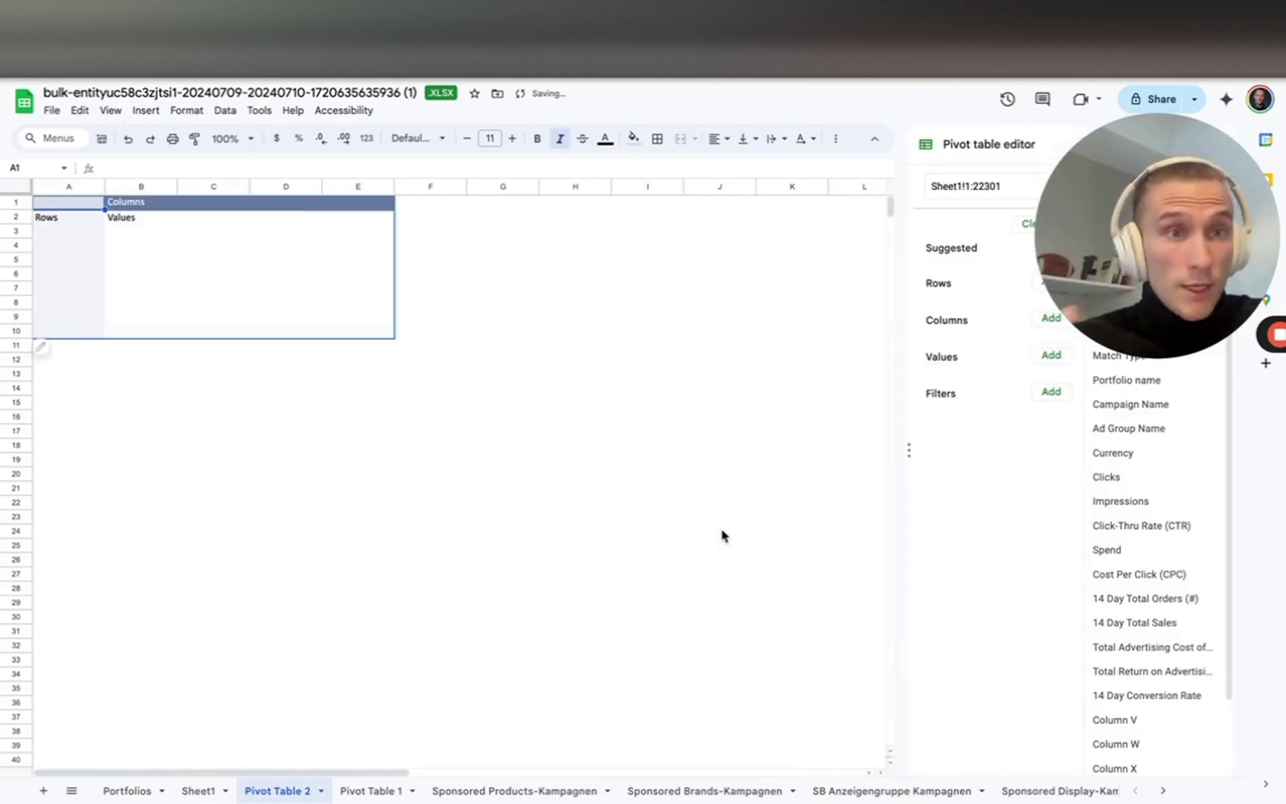
left_click_drag(1157, 239, 2, 256)
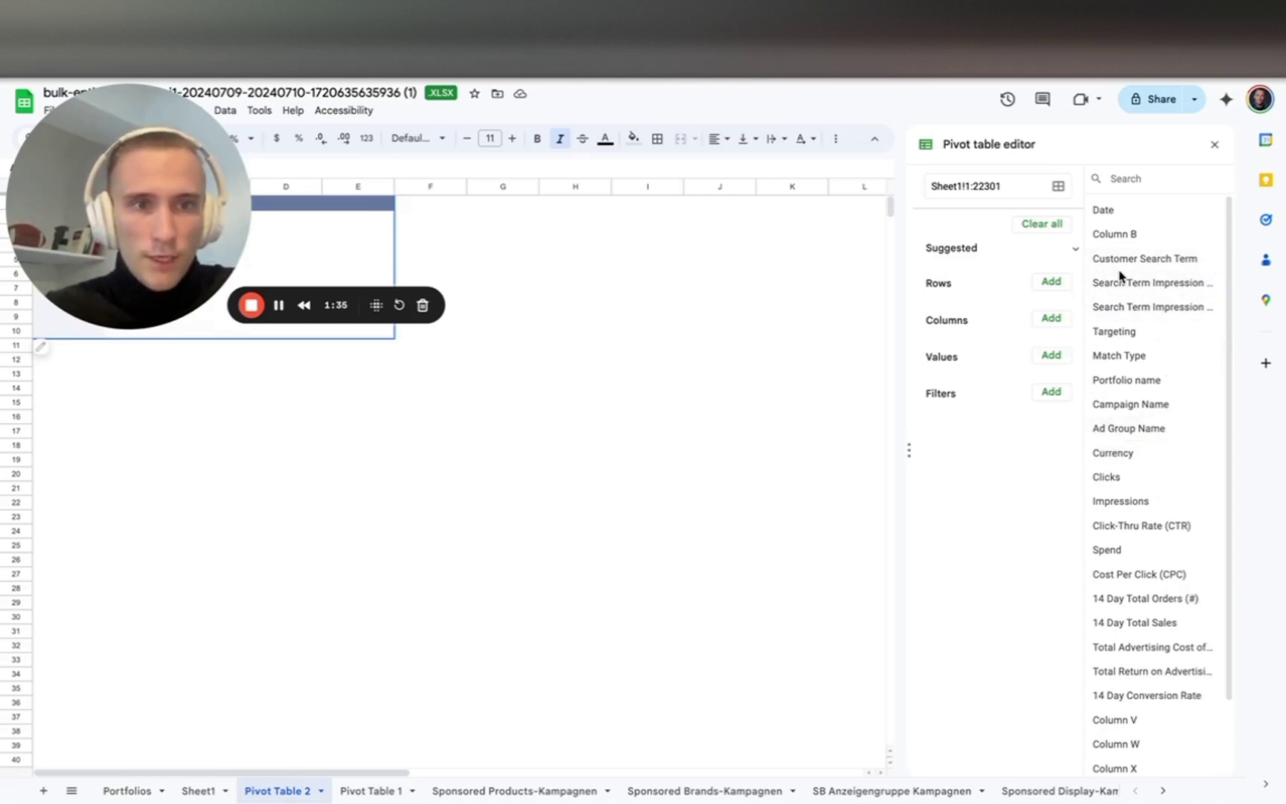
Add Customer Search Term as pivot rows, plus sales, conversion rate, CPC, clicks and impression share as values.
left_click_drag(1128, 380, 995, 311)
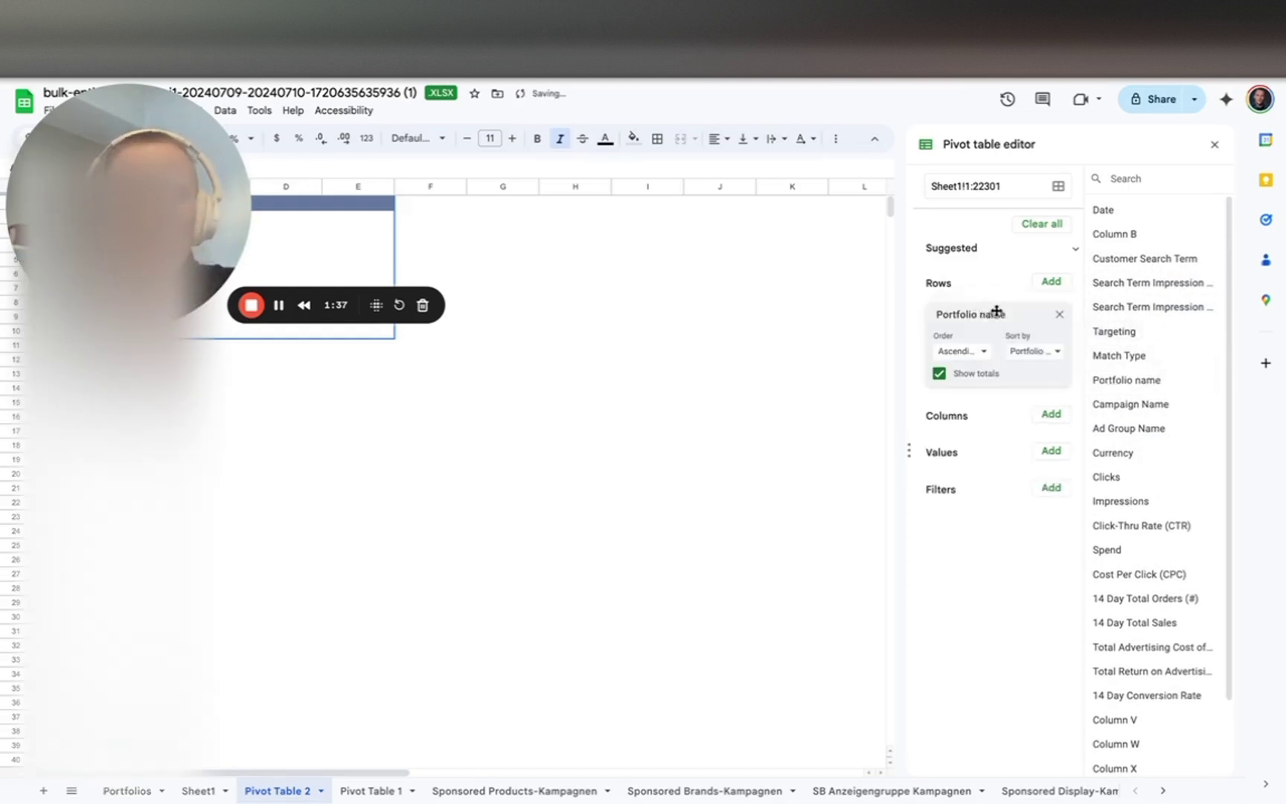
left_click_drag(1144, 258, 999, 405)
scroll(1170, 537, "down", 1)
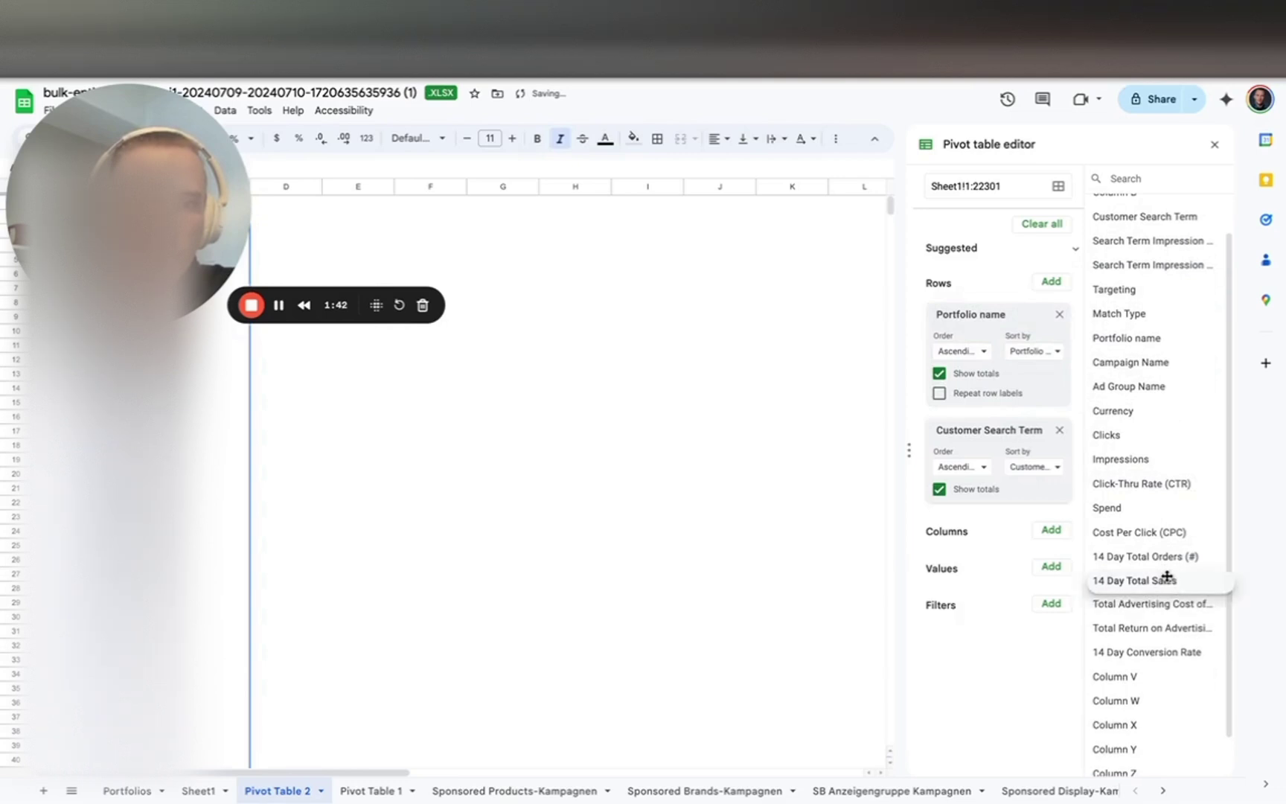
left_click_drag(1162, 577, 982, 599)
scroll(1173, 603, "down", 1)
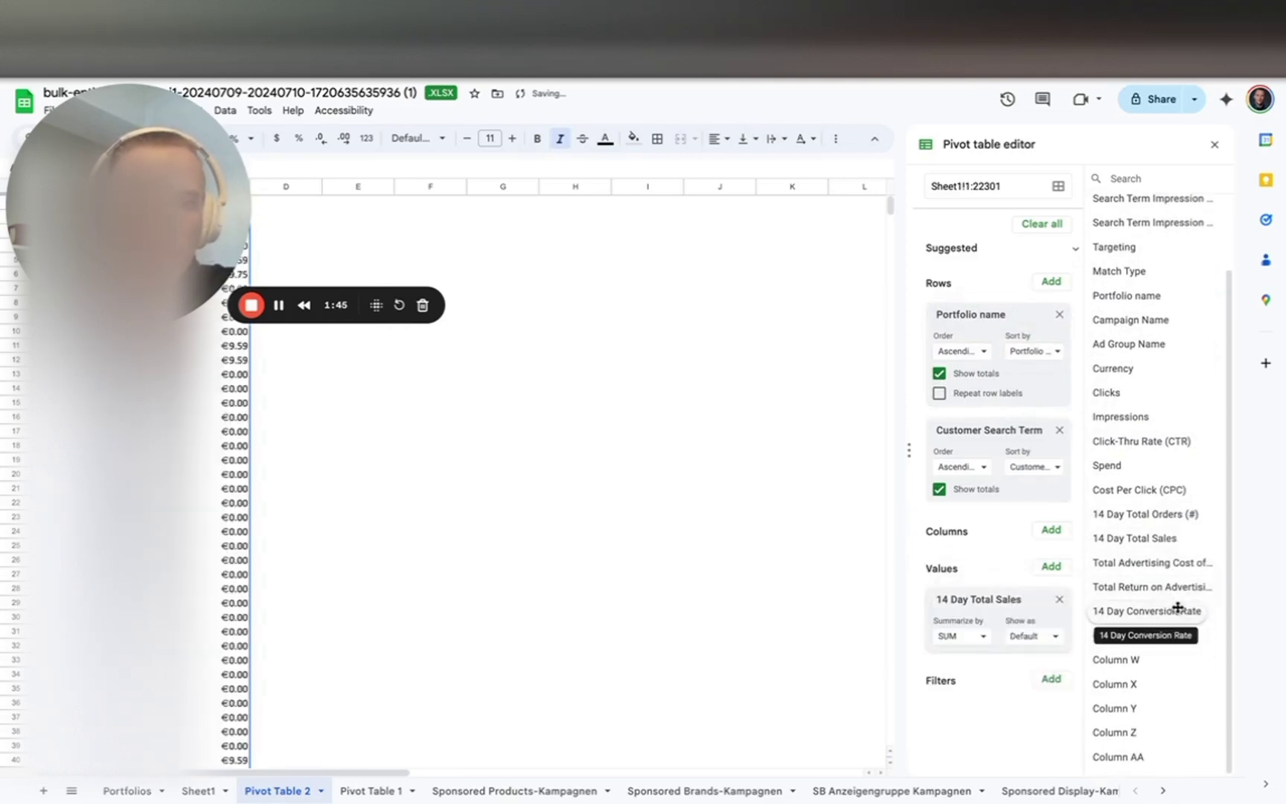
left_click_drag(1177, 608, 1024, 648)
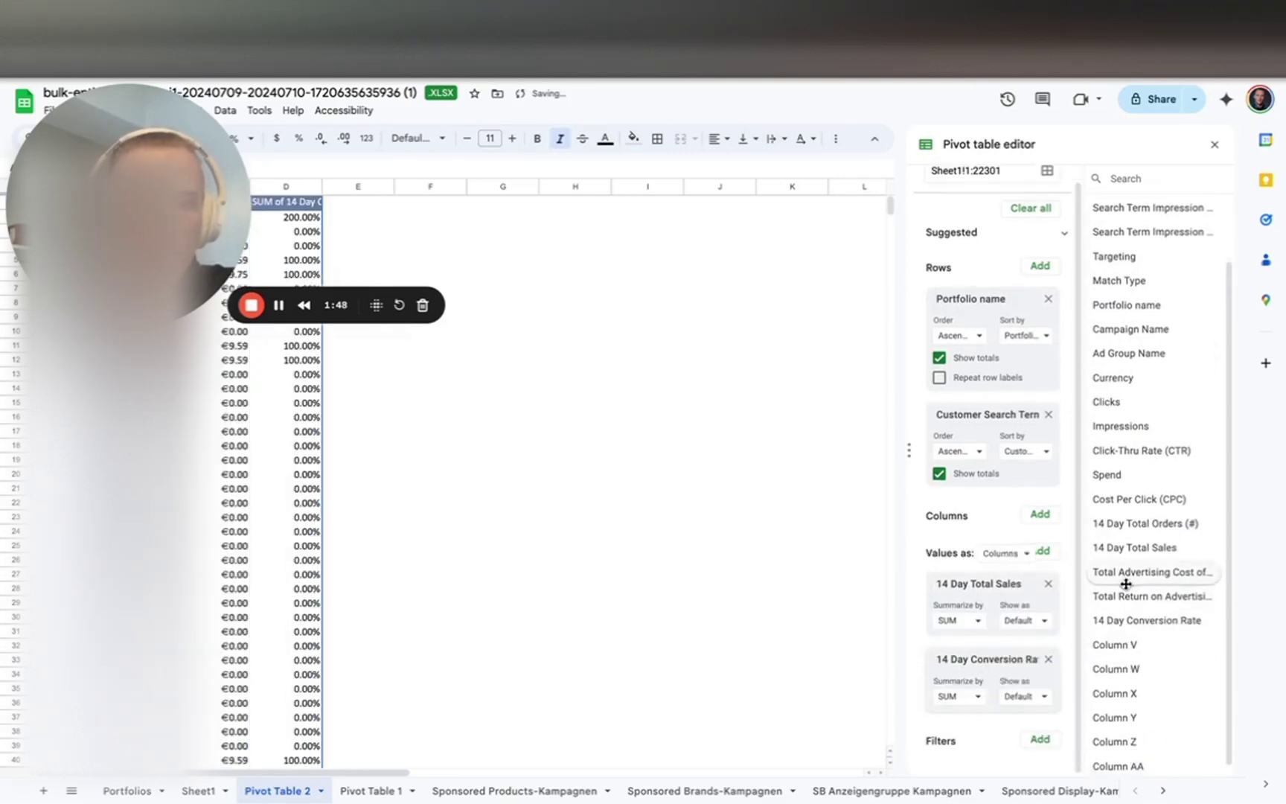
scroll(1139, 447, "up", 2)
left_click_drag(1148, 287, 989, 715)
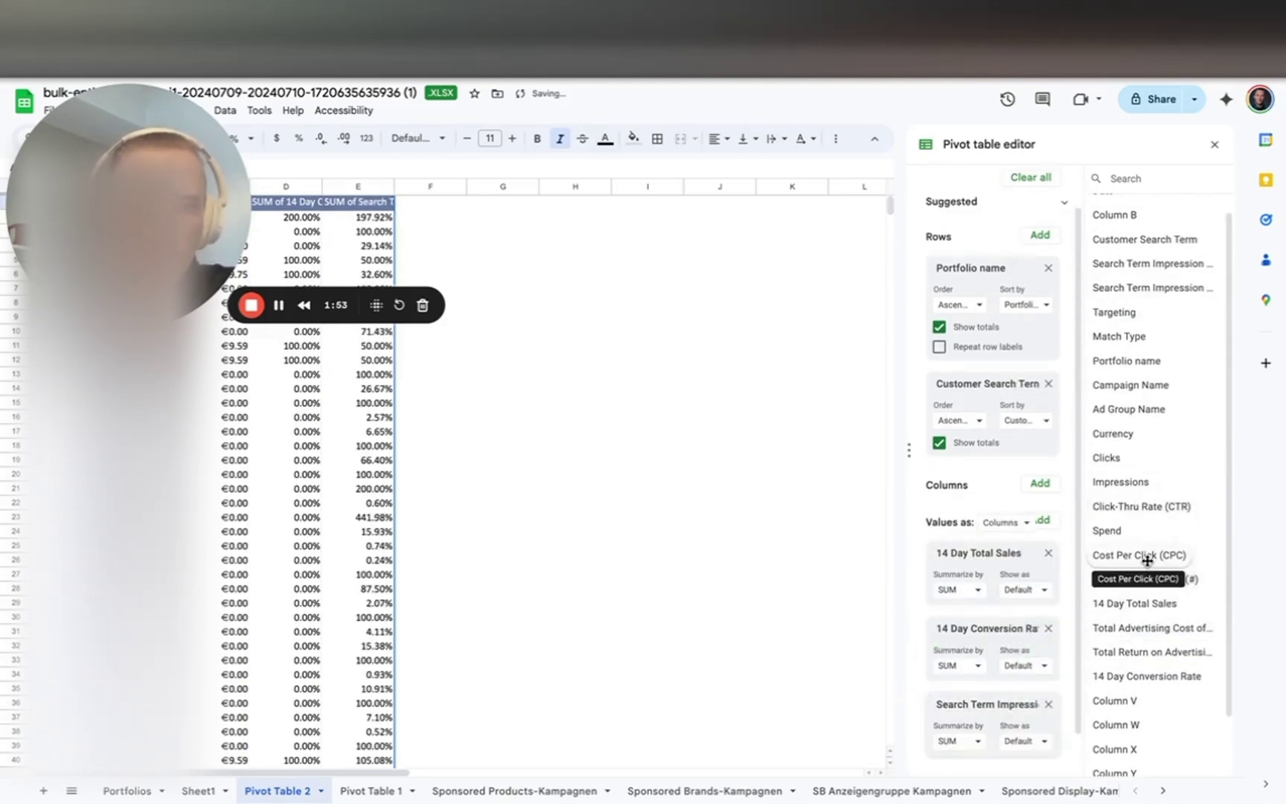
left_click_drag(1147, 559, 980, 703)
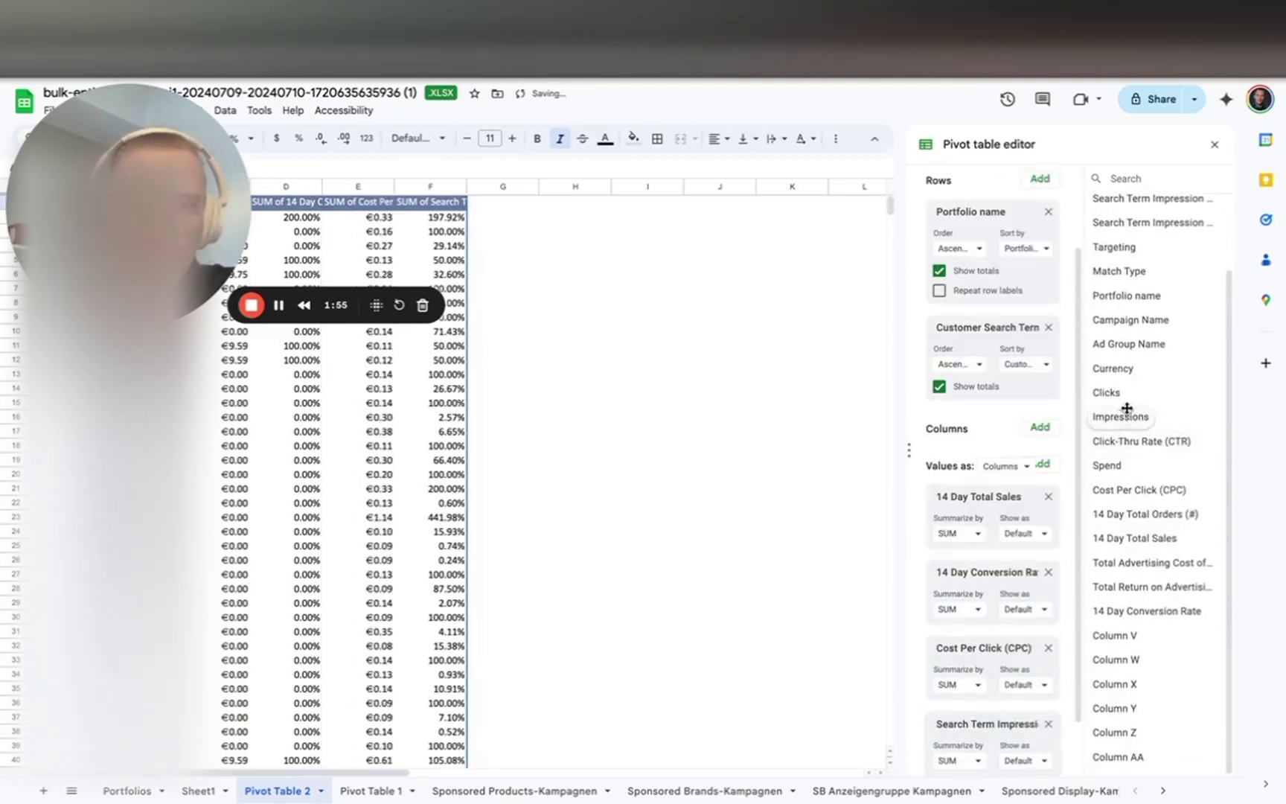
left_click_drag(1115, 394, 955, 705)
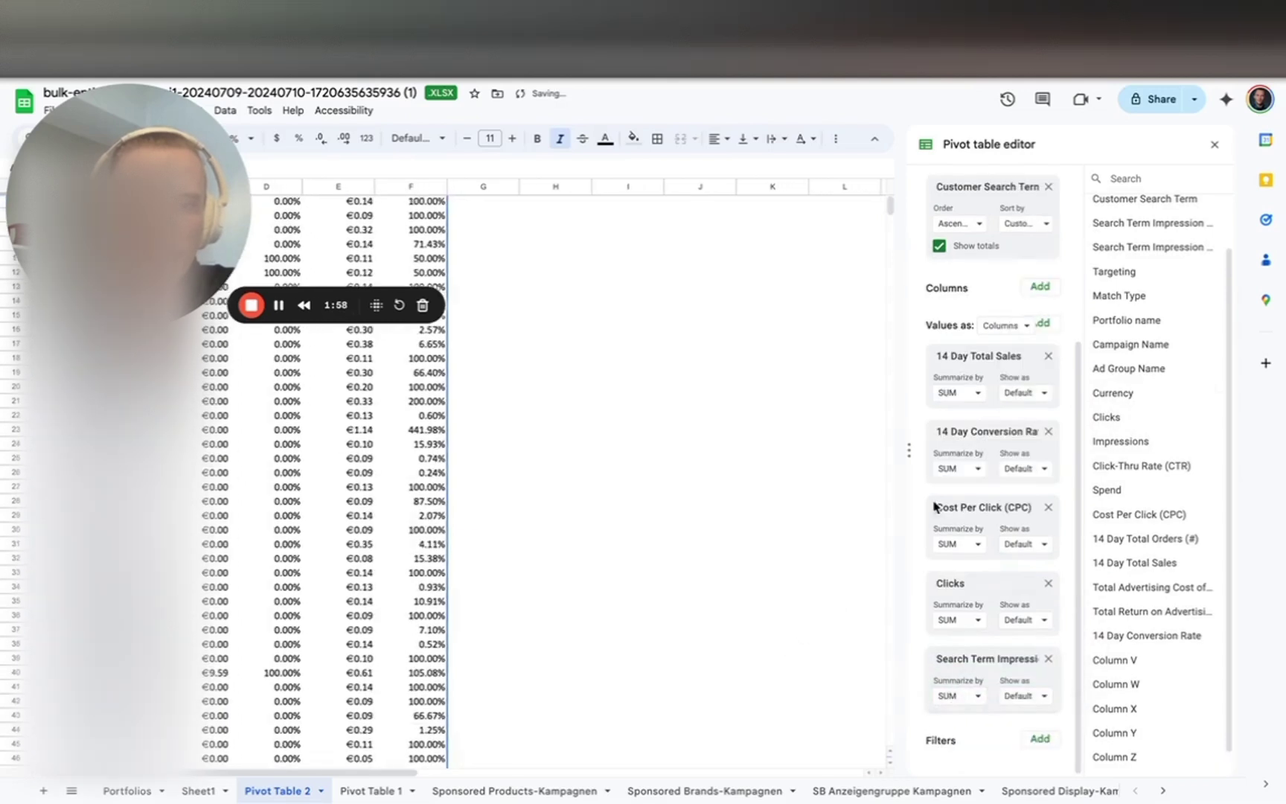
Summarize conversion rate, CPC and impression share as AVERAGE, leaving Clicks summed.
left_click(955, 468)
left_click(994, 584)
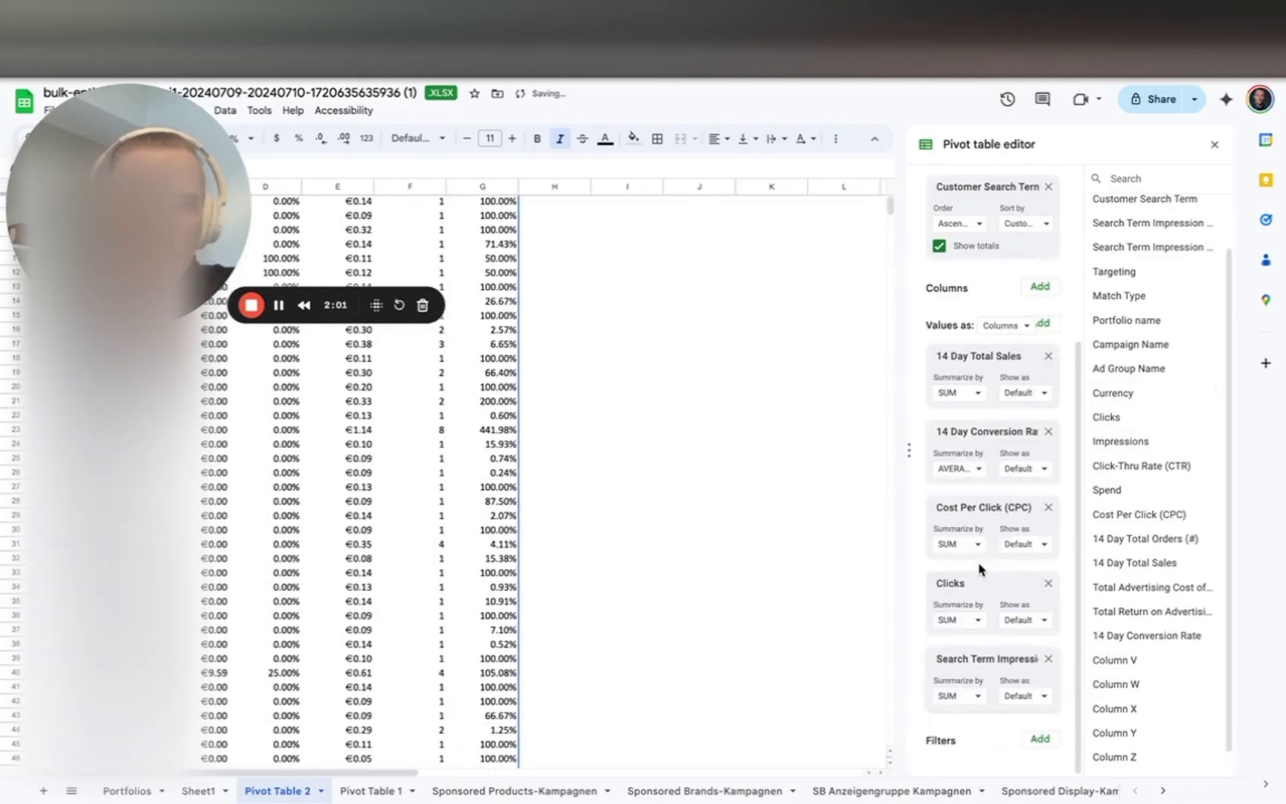
left_click(961, 547)
left_click(975, 336)
left_click(979, 620)
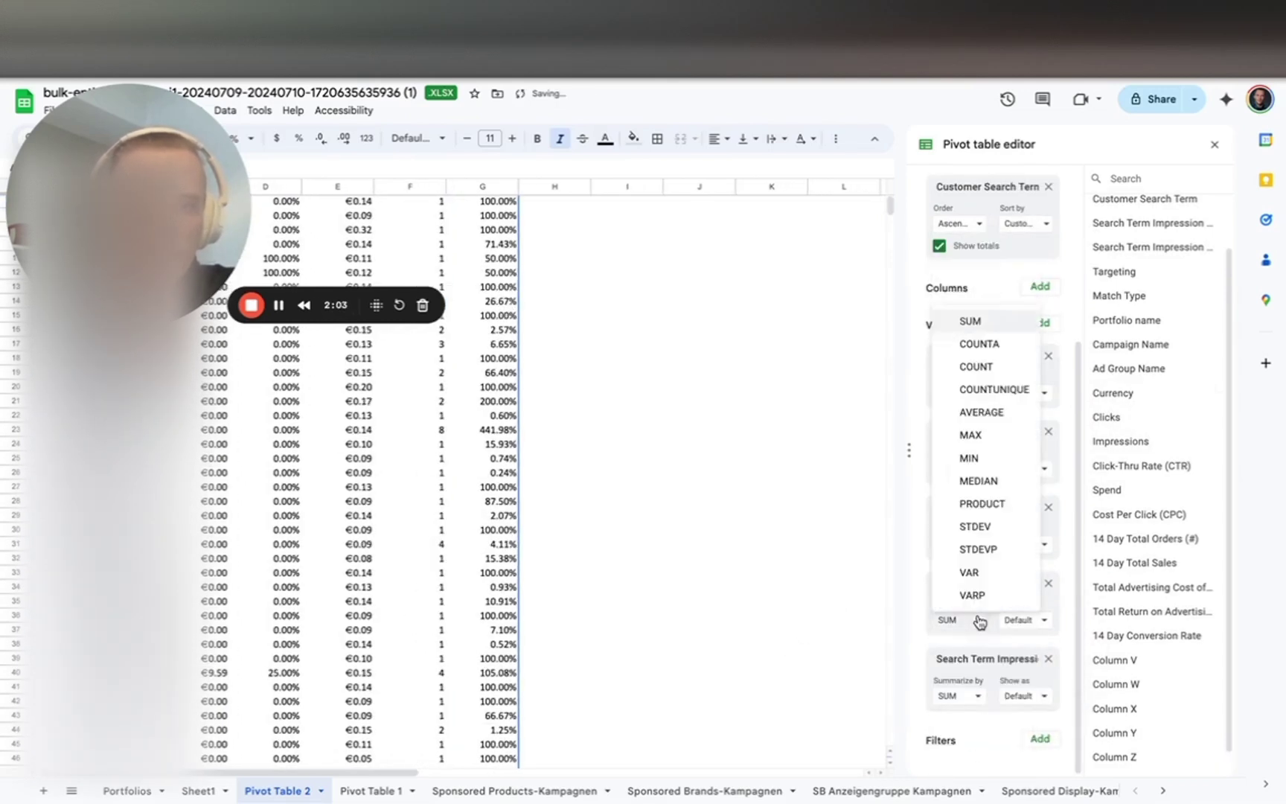
left_click(874, 629)
left_click(957, 696)
left_click(972, 493)
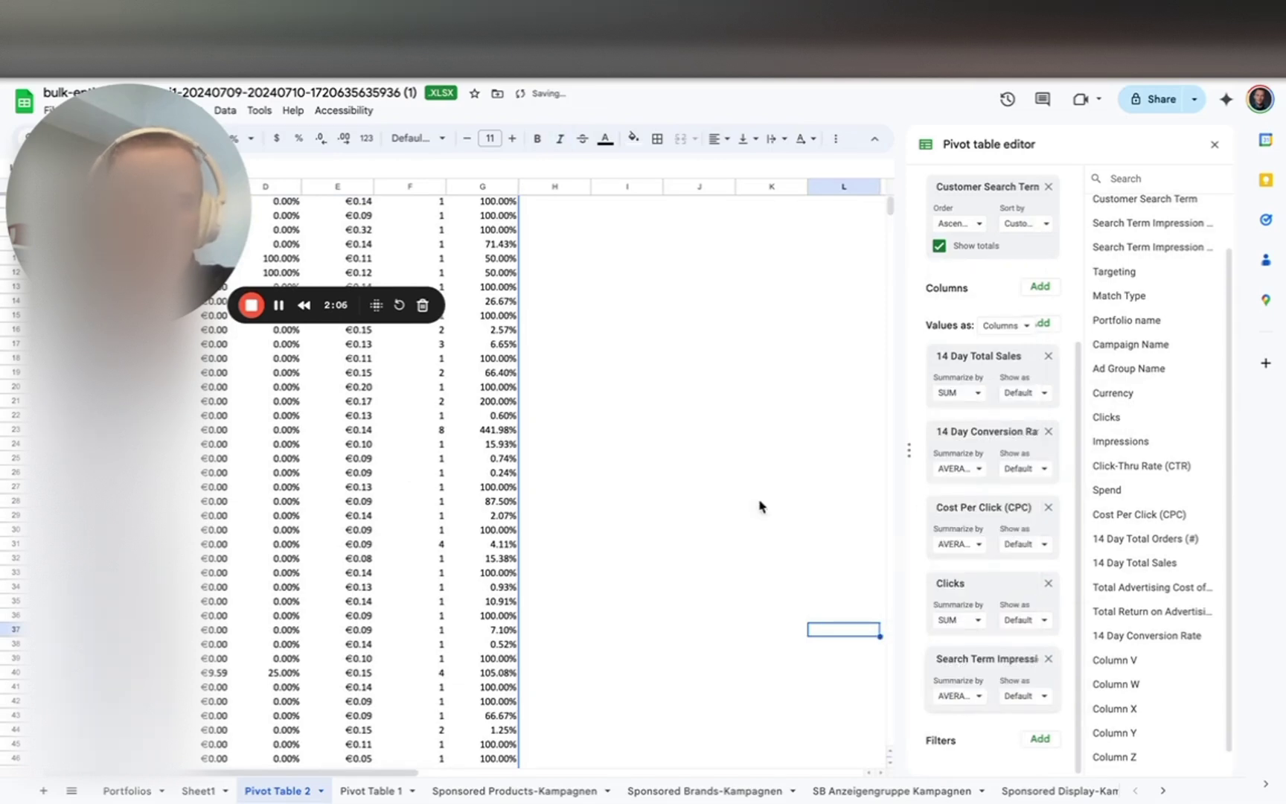
Freeze the pivot's header row via View > Freeze > Up to row 1.
scroll(804, 521, "up", 2)
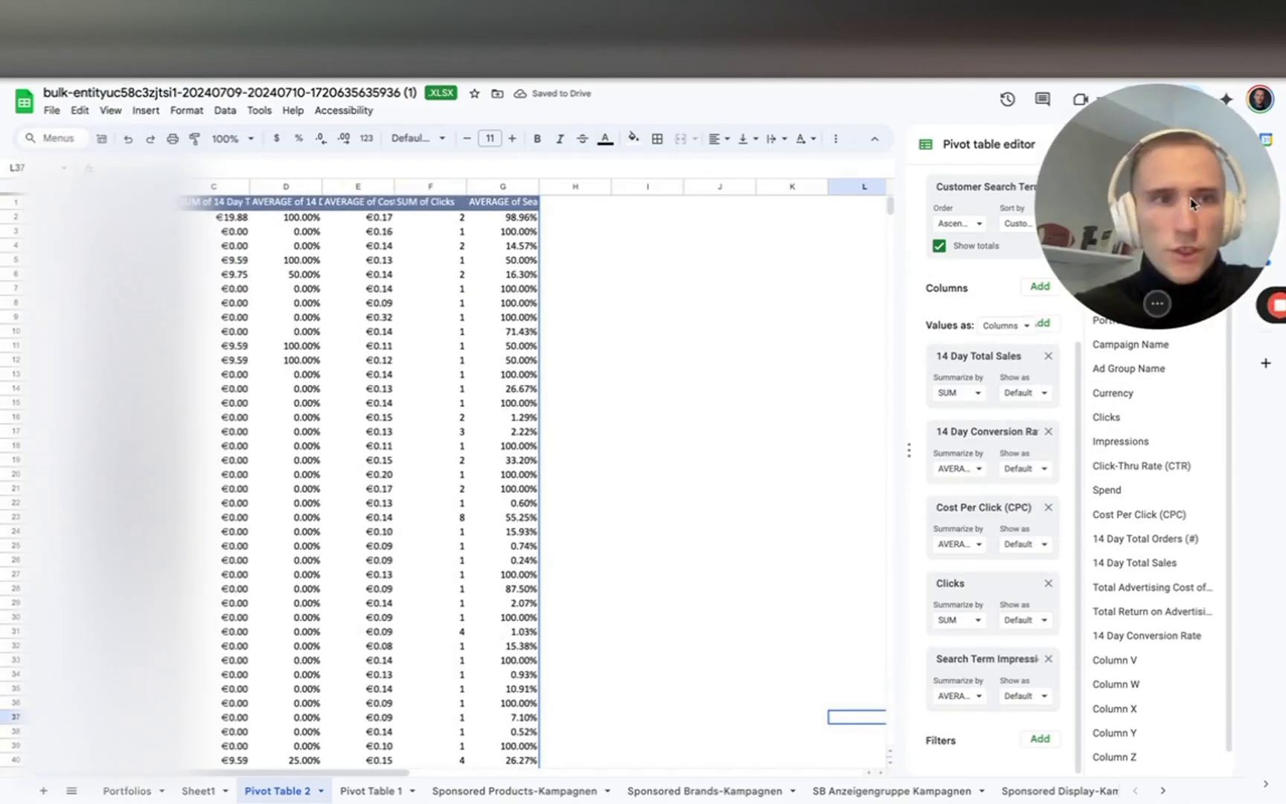
left_click(16, 201)
left_click(184, 111)
mouse_move(110, 110)
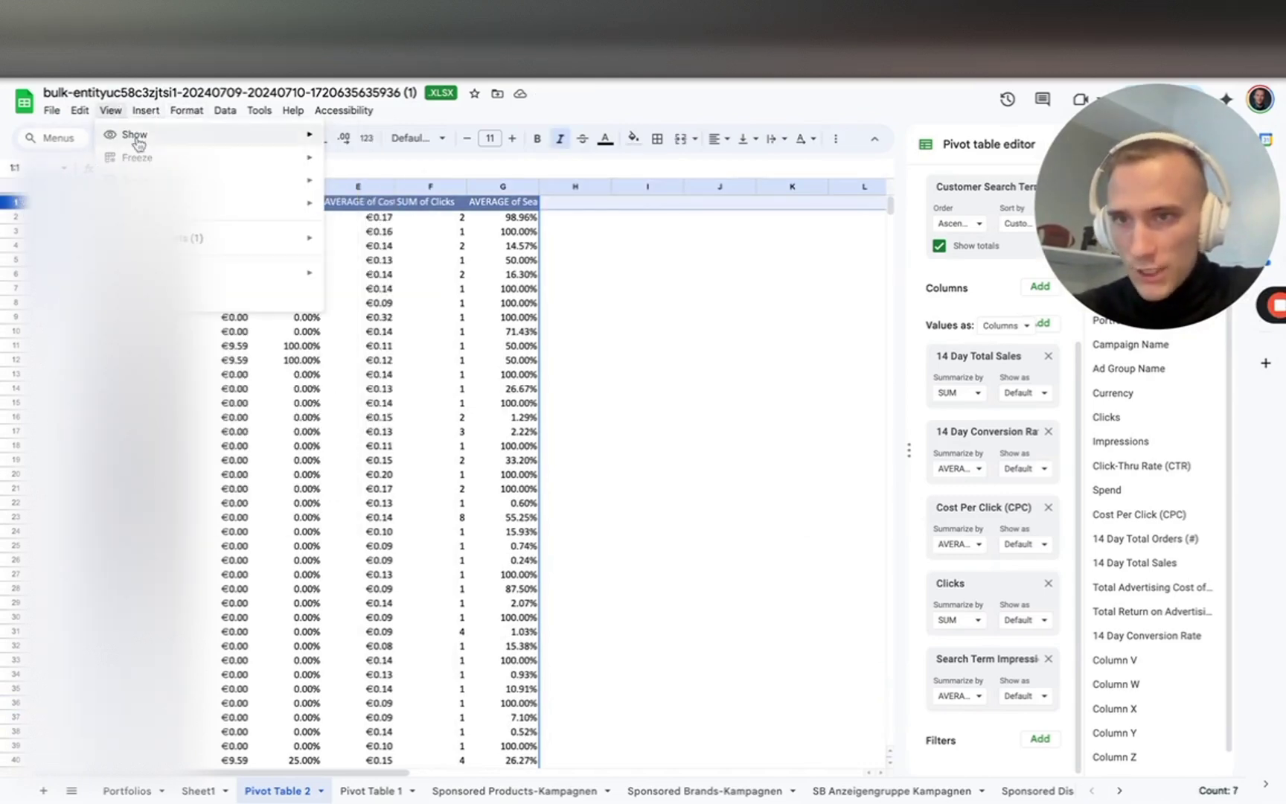
mouse_move(138, 157)
left_click(450, 228)
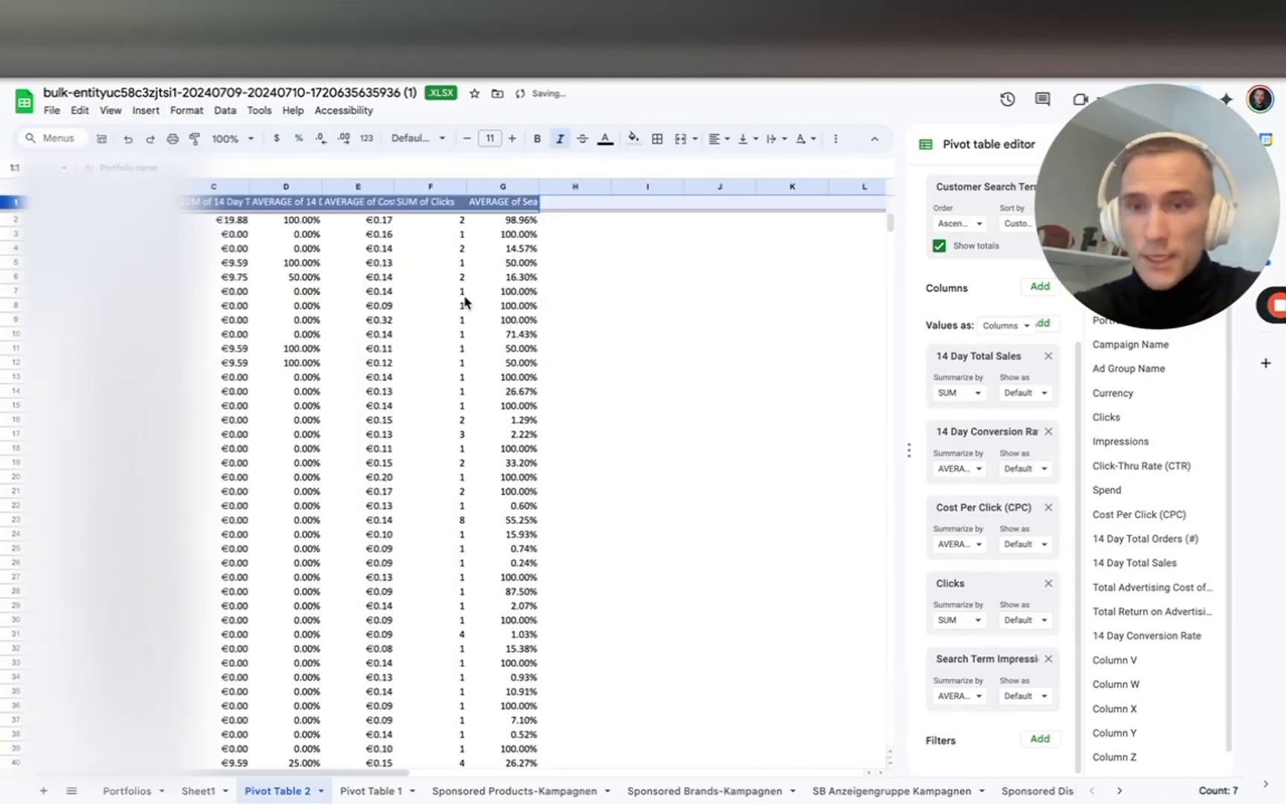
scroll(310, 482, "down", 7)
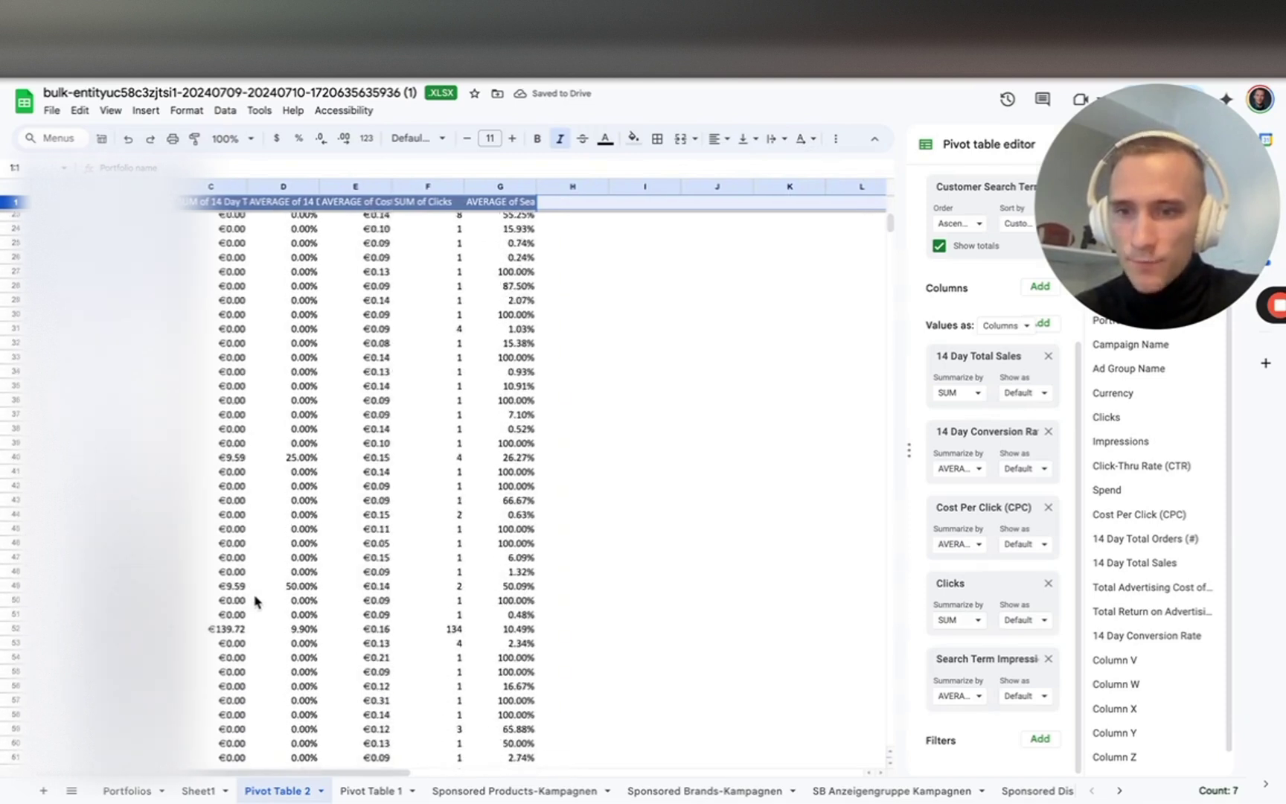
Check row 52's search term, average CPC, conversion rate, impression share and clicks values.
left_click(16, 629)
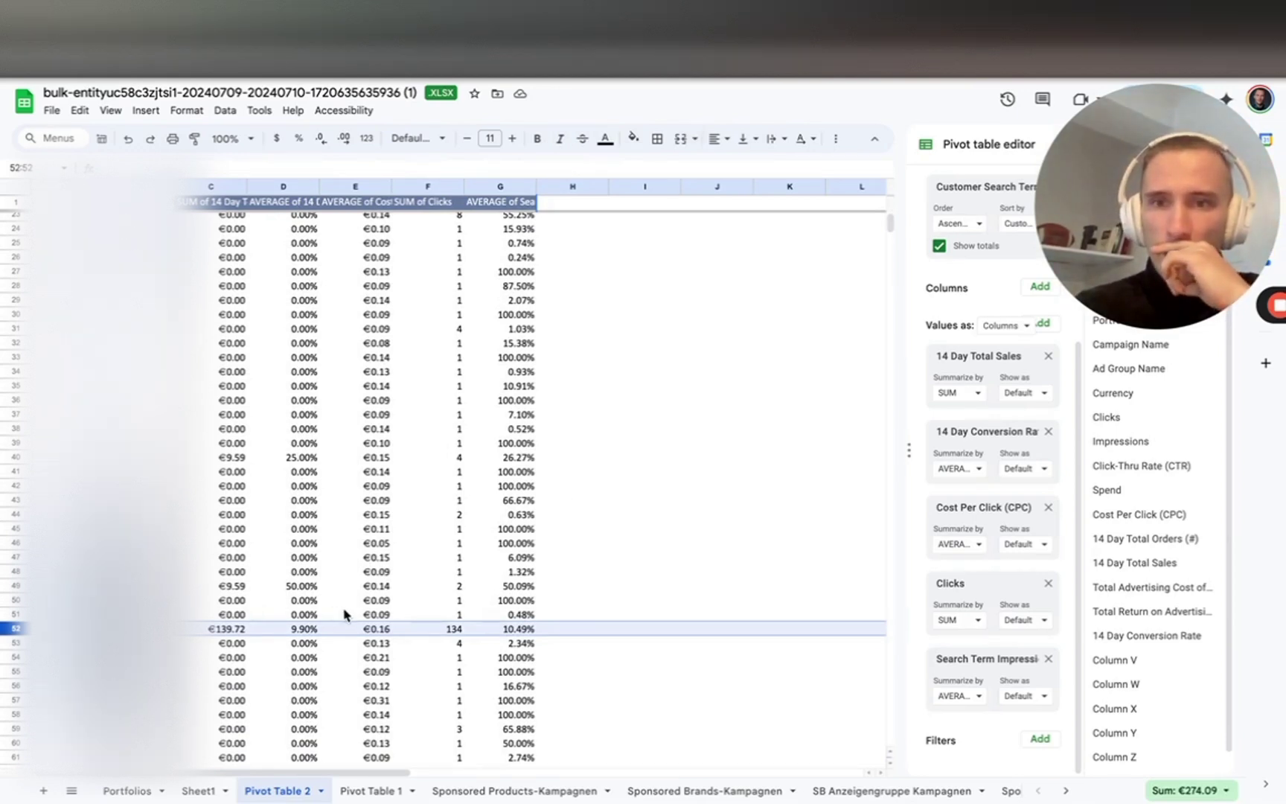
left_click(370, 631)
left_click(305, 632)
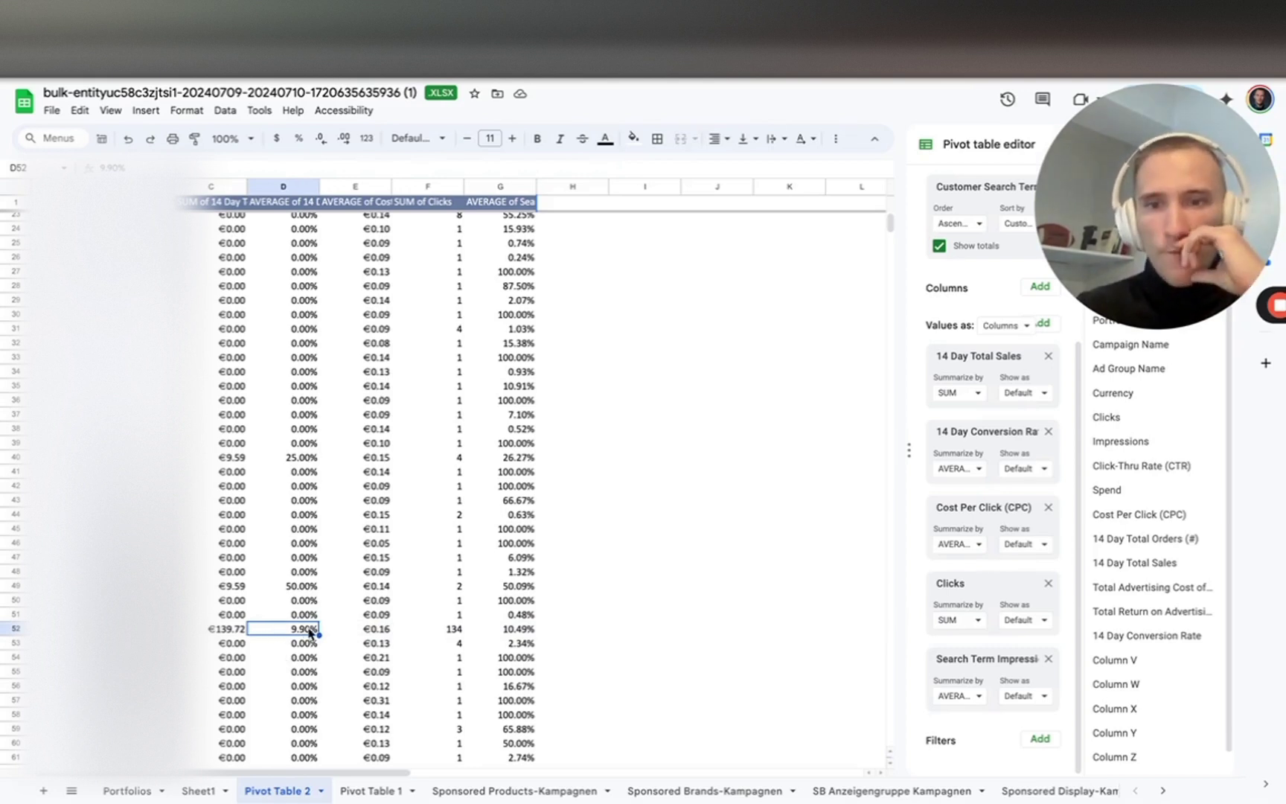
left_click(491, 635)
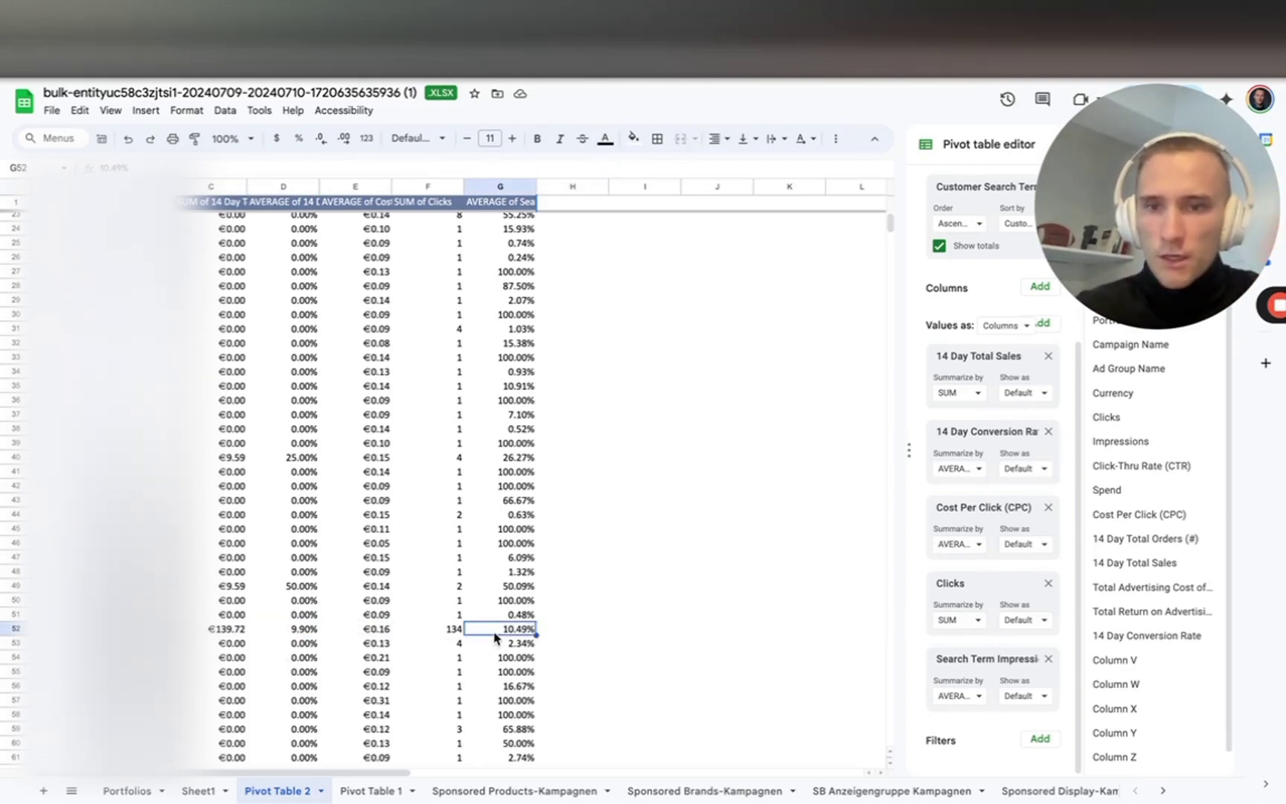
left_click(301, 635)
left_click(408, 657)
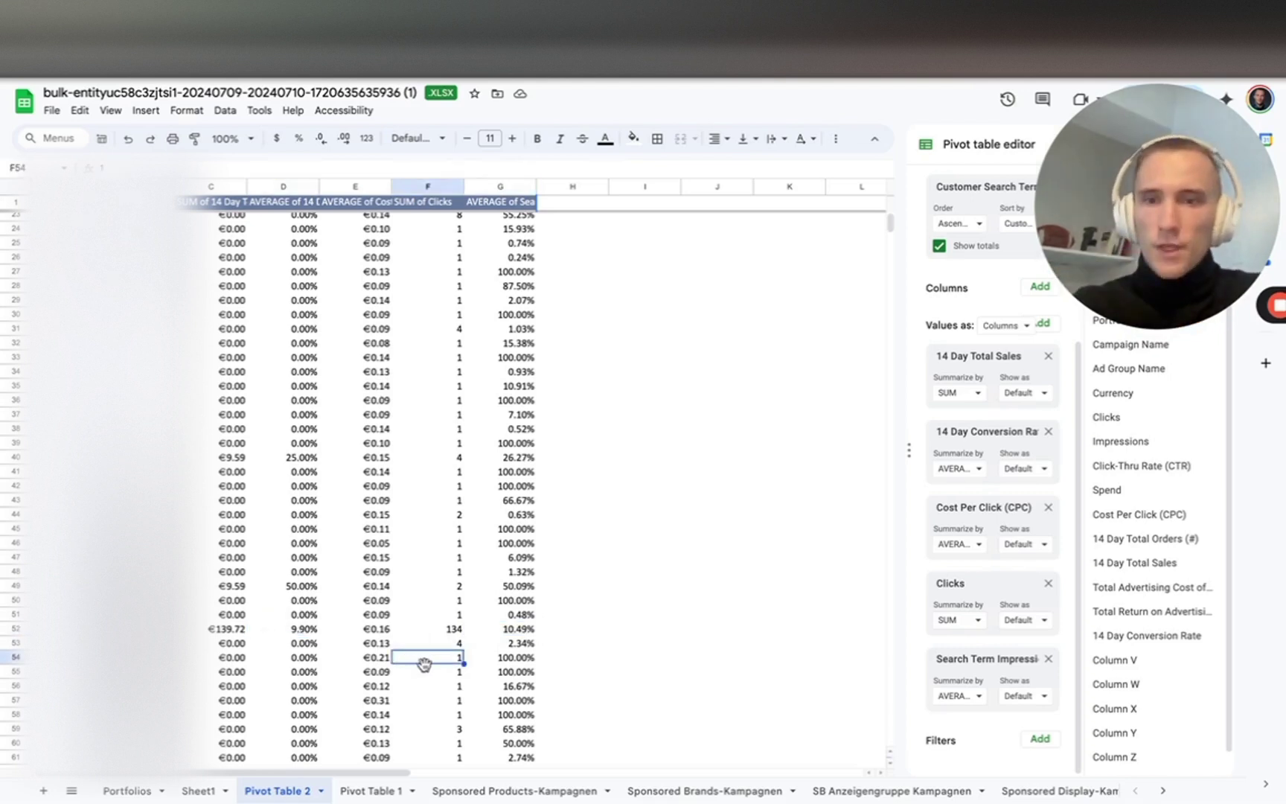
left_click(140, 629)
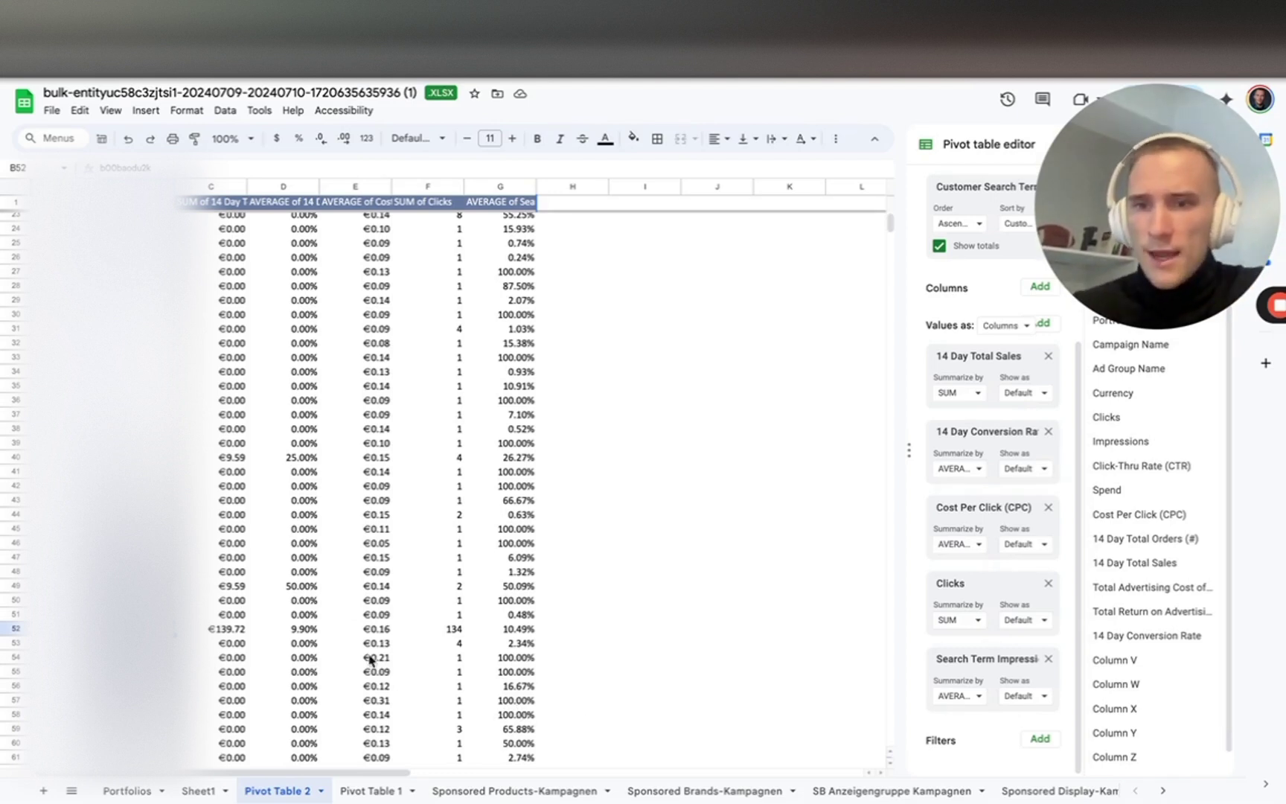
left_click(352, 630)
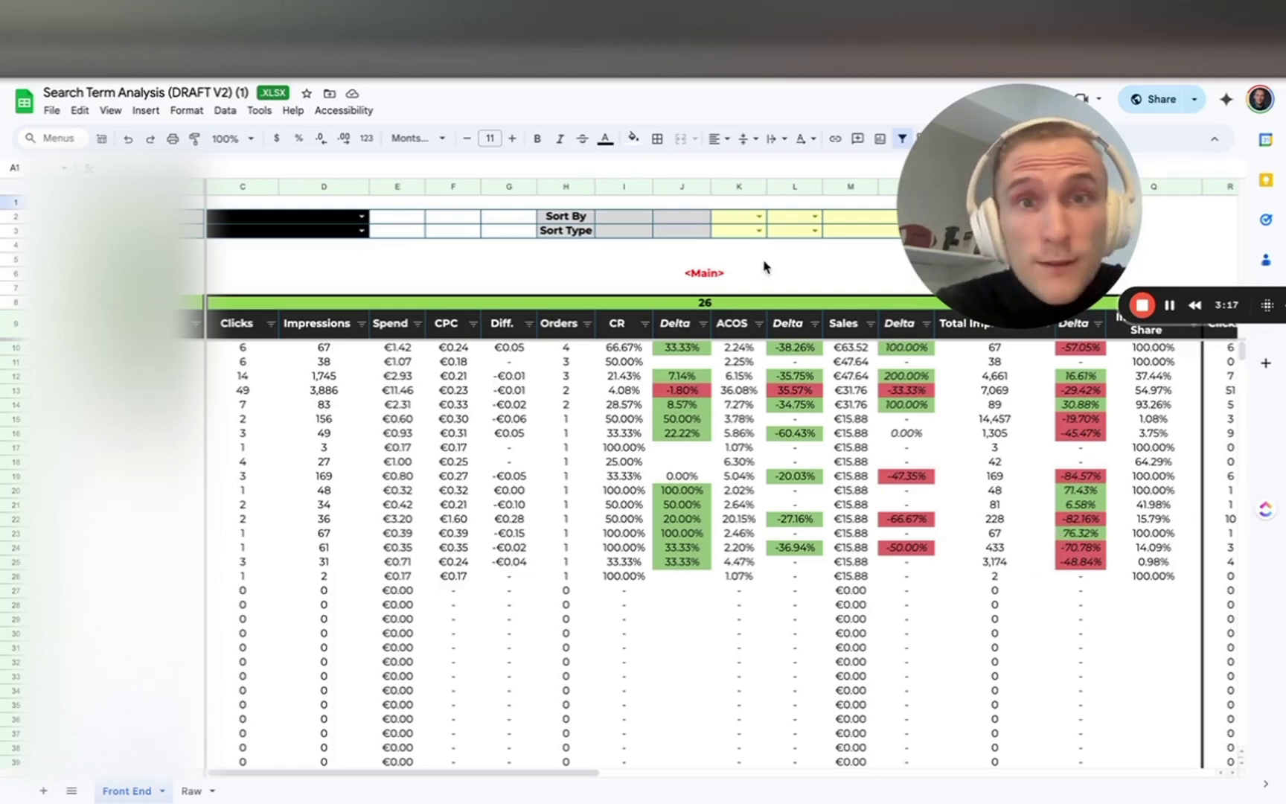
Switch back to the bulk export spreadsheet and scroll up to Pivot Table 2.
left_click(697, 11)
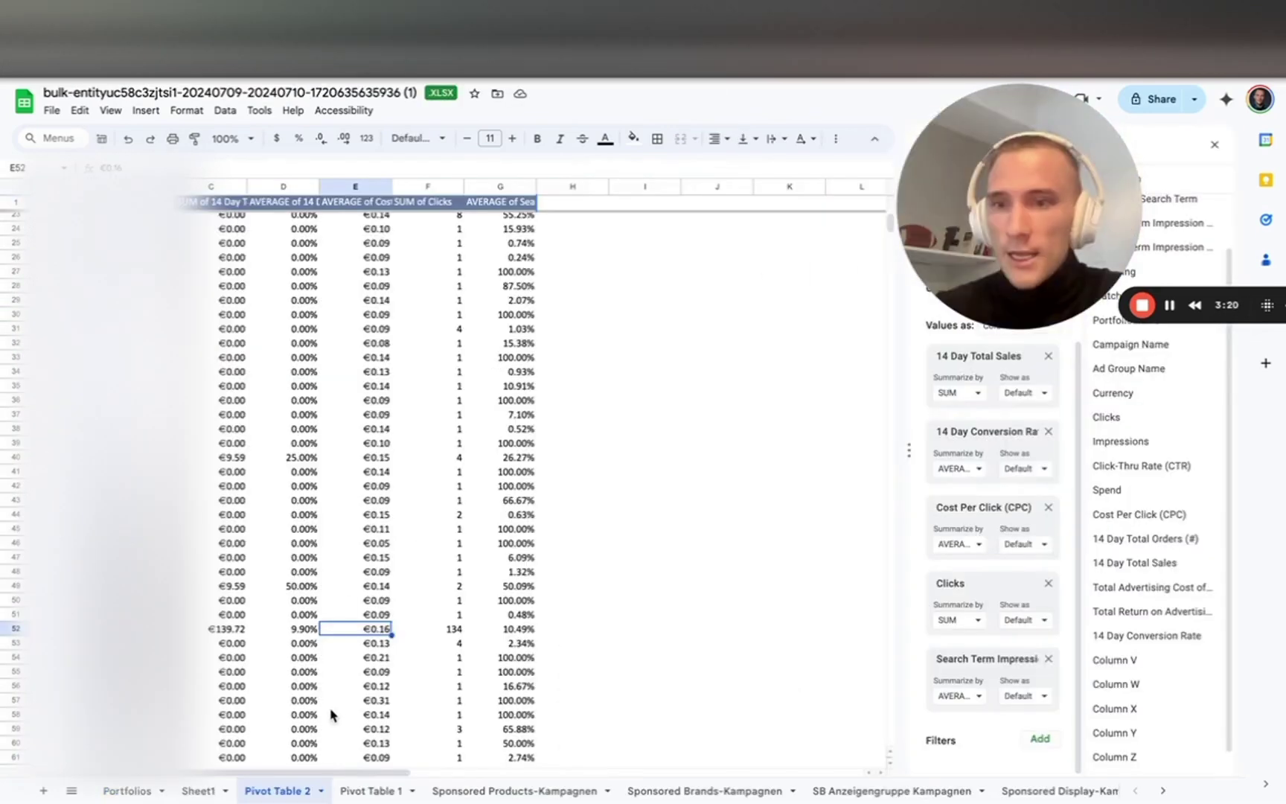
scroll(331, 713, "up", 1)
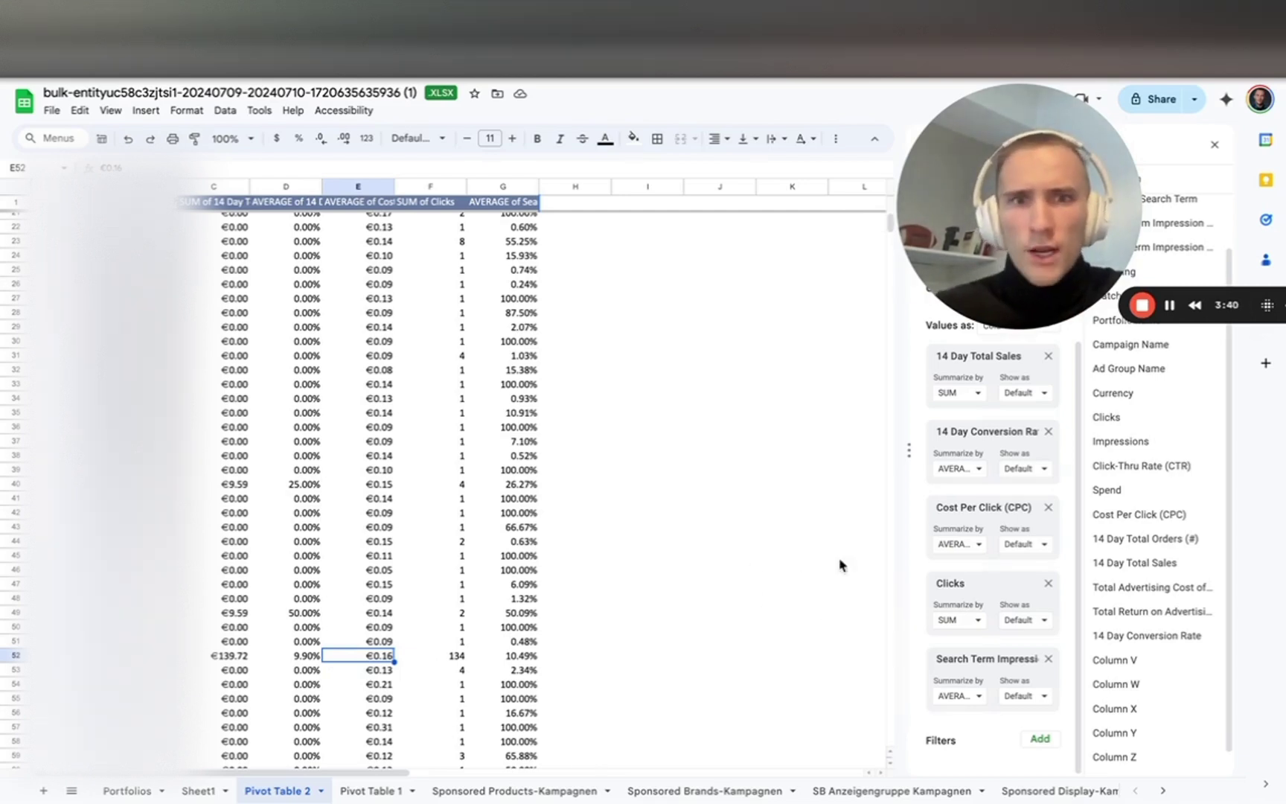
left_click_drag(1075, 202, 1212, 201)
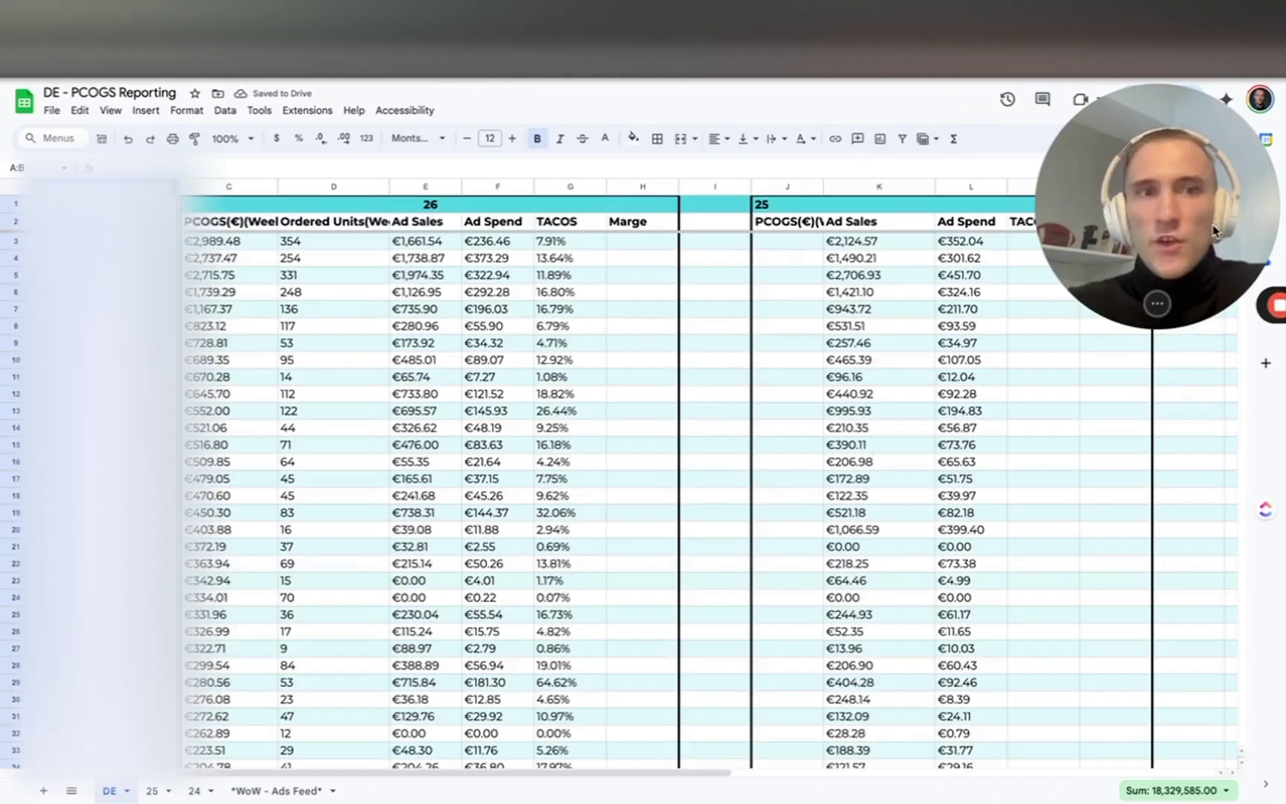
Start an =index( formula in J3 for week 25 PCOGS, backing out the accidental D3 reference.
mouse_move(1154, 302)
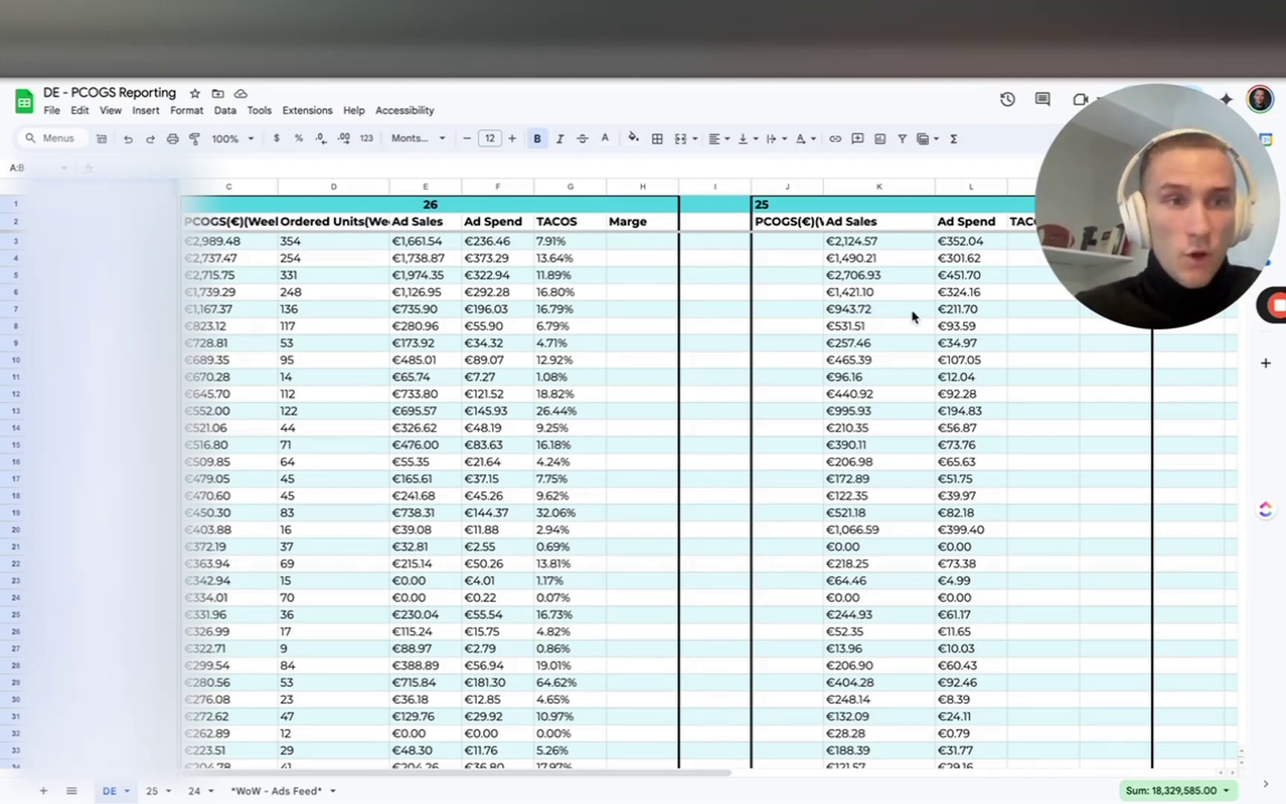
scroll(830, 291, "down", 1)
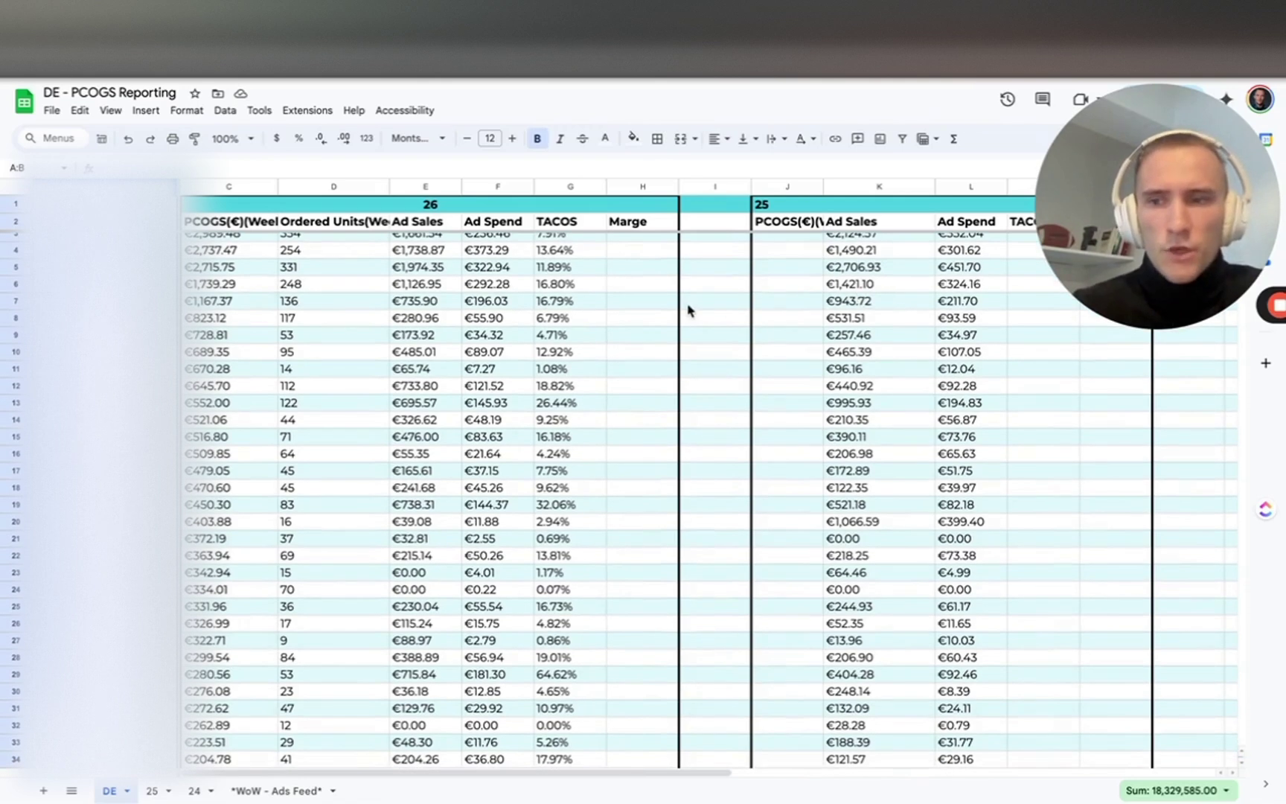
scroll(686, 310, "up", 1)
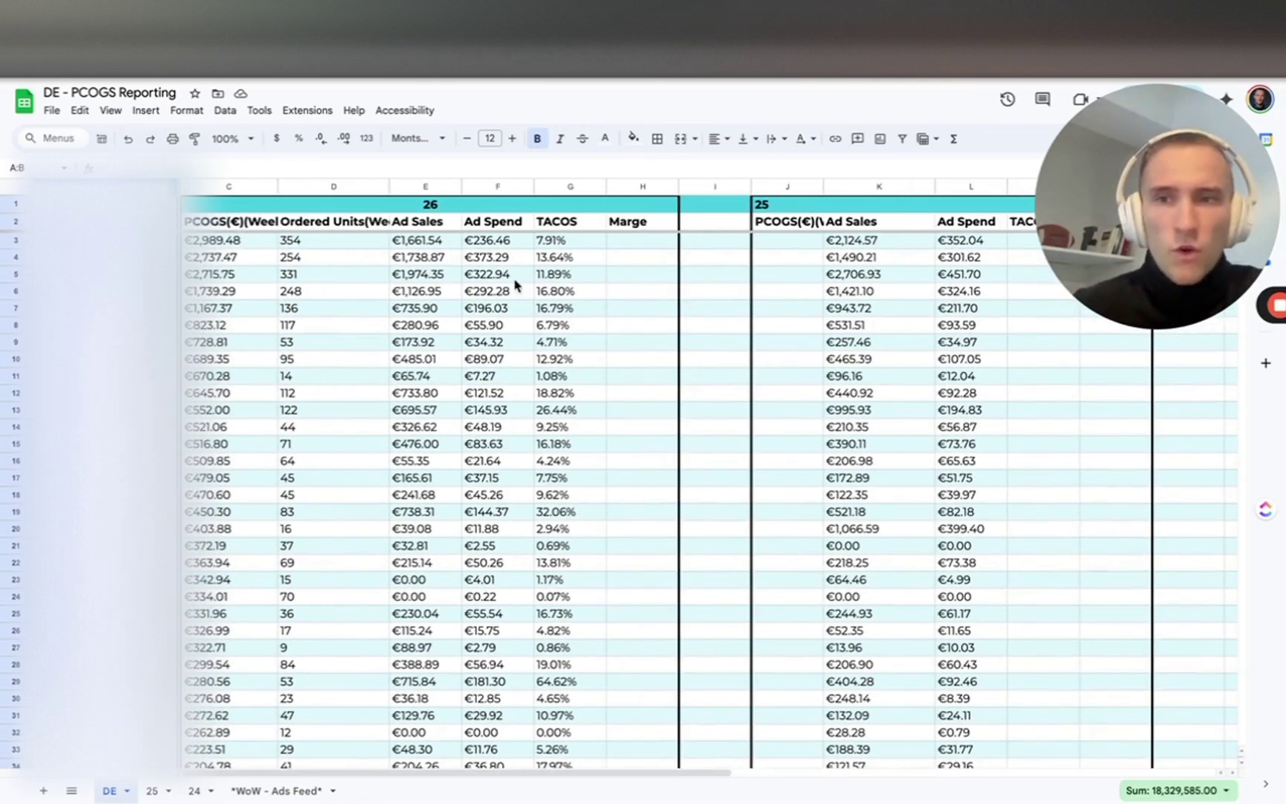
left_click(783, 242)
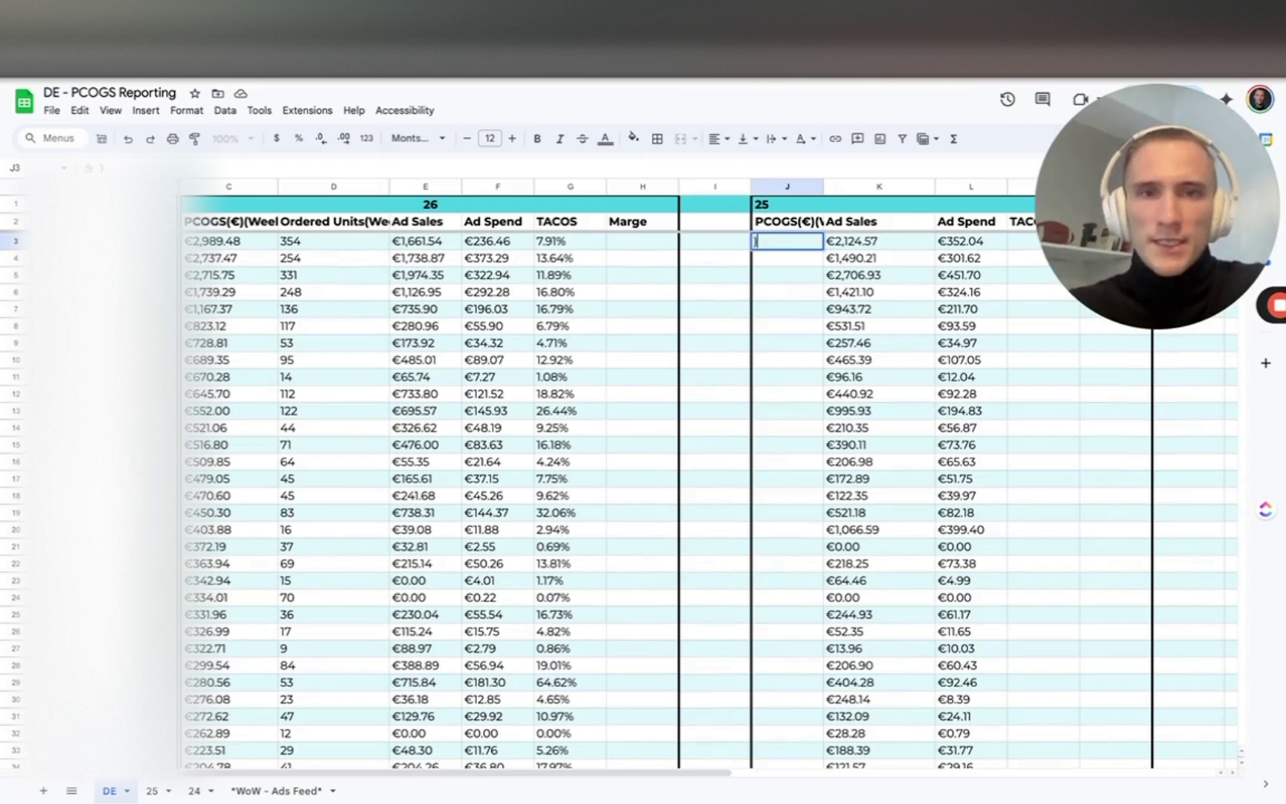
type("=index(")
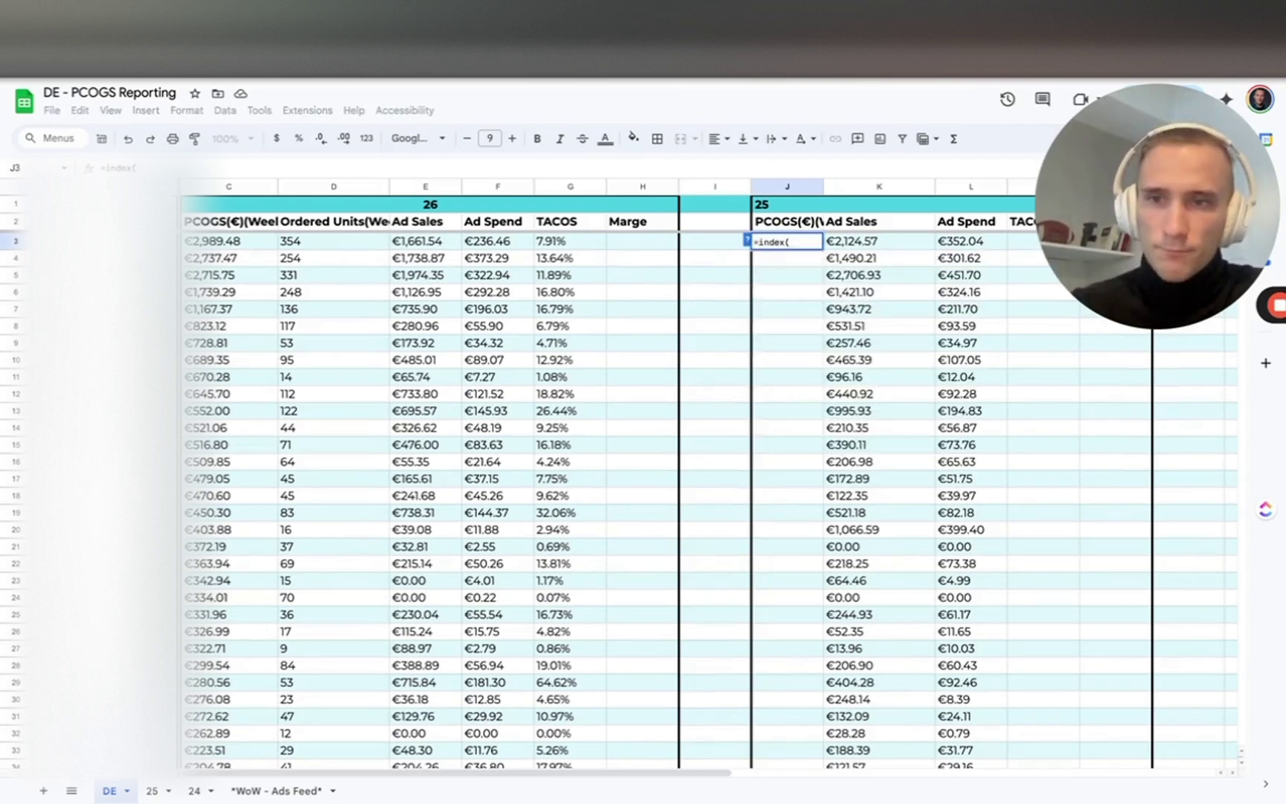
left_click(332, 244)
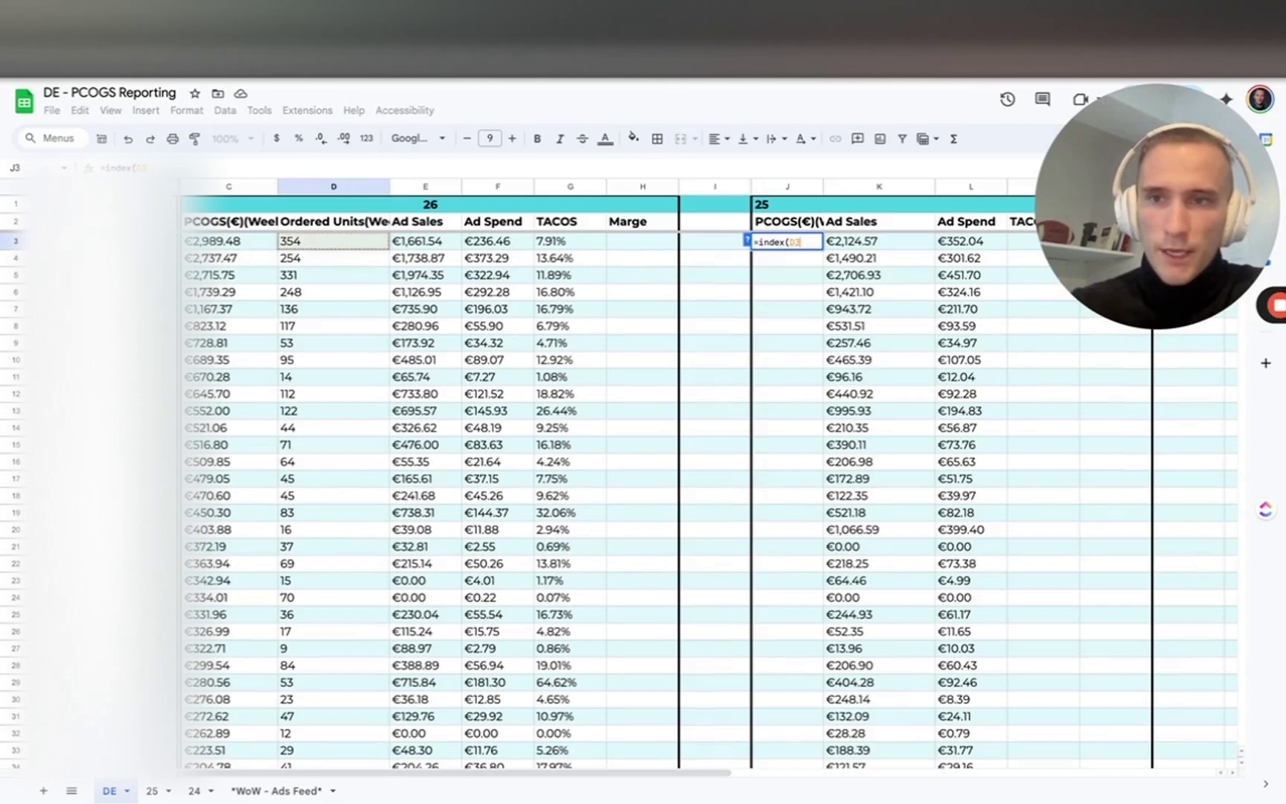
key("Left")
key("Left")
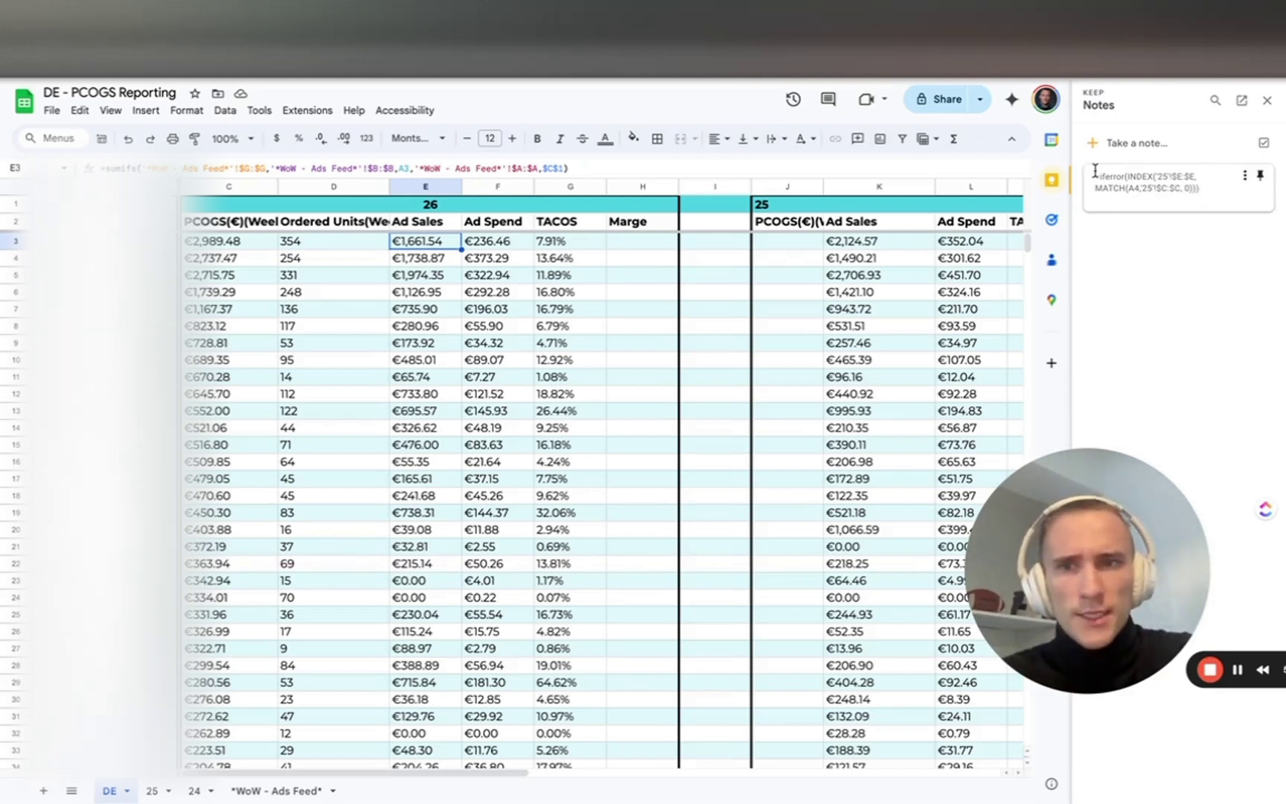
Begin J3's lookup as =INDEX( over column E of sheet 25, guided by the saved note.
left_click(1201, 195)
left_click_drag(1097, 197, 1211, 212)
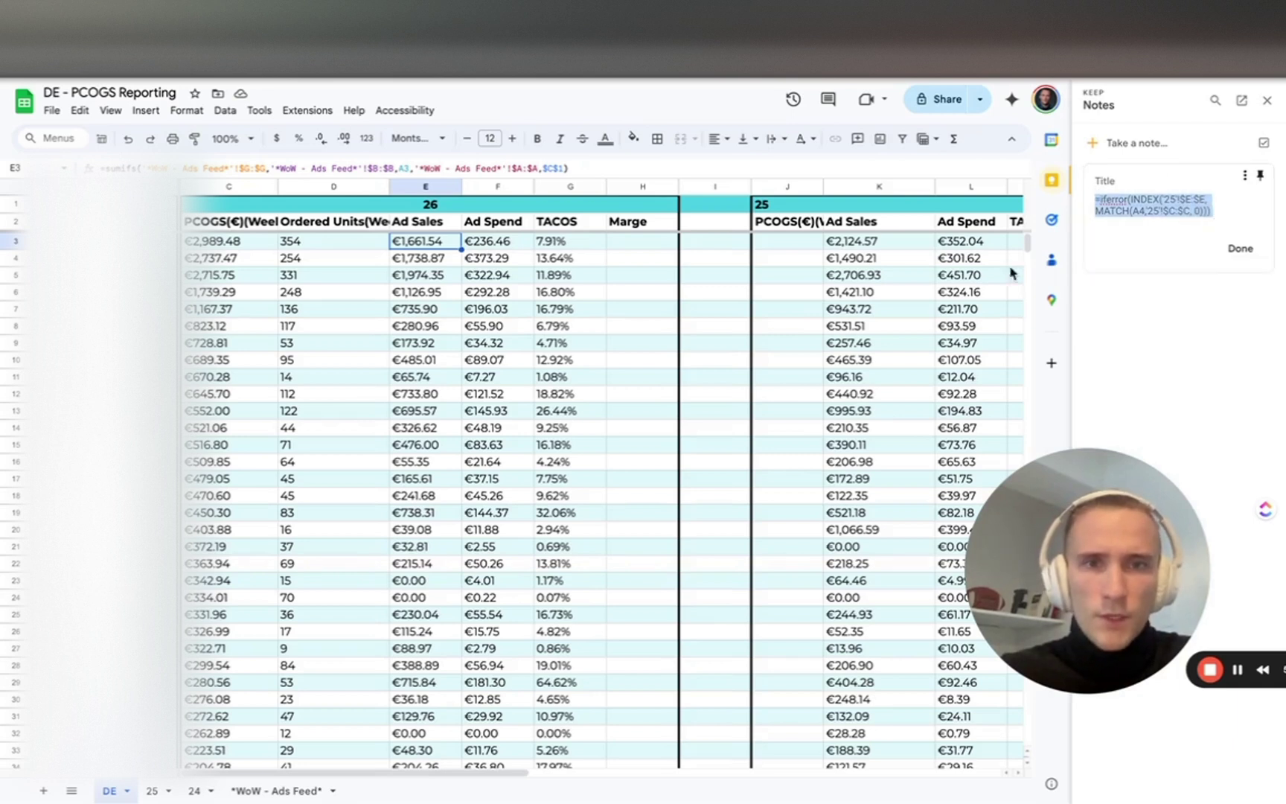
left_click(811, 248)
type("=INDEX(")
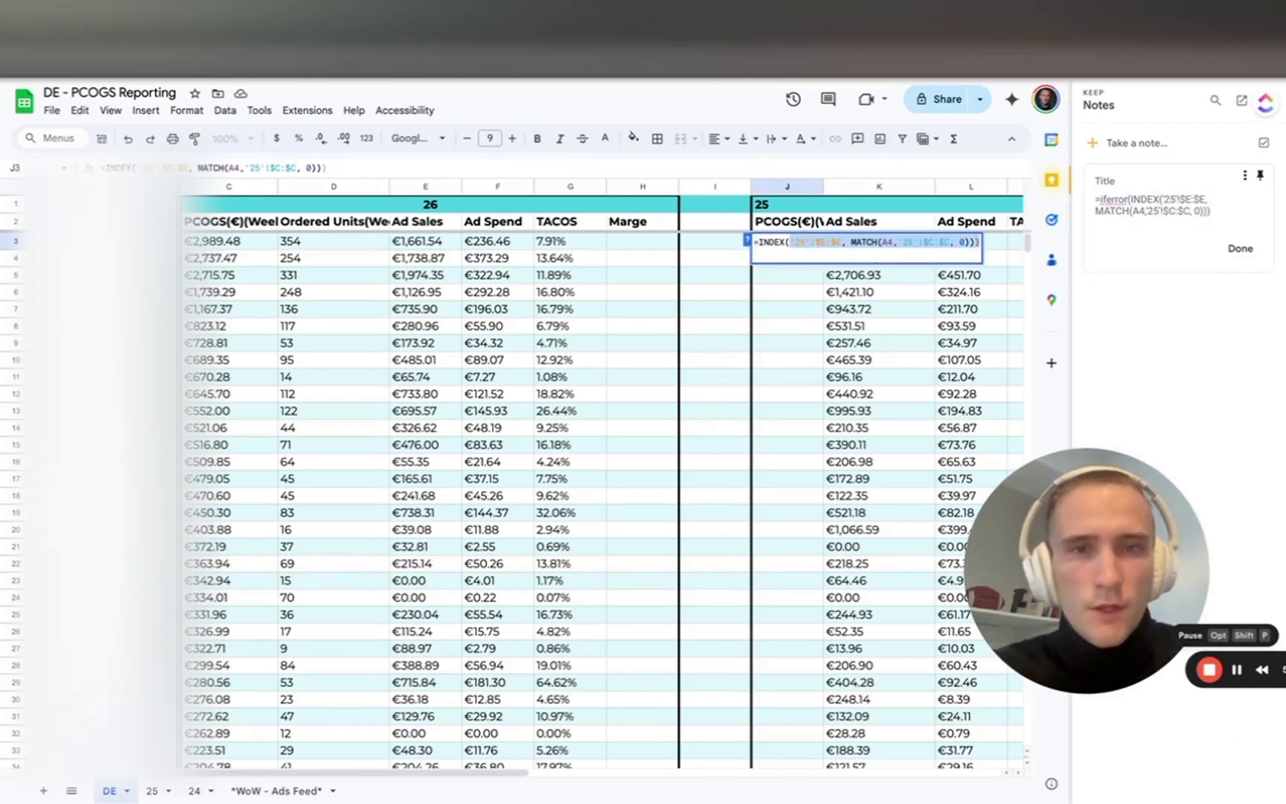
left_click(152, 790)
scroll(356, 226, "up", 20)
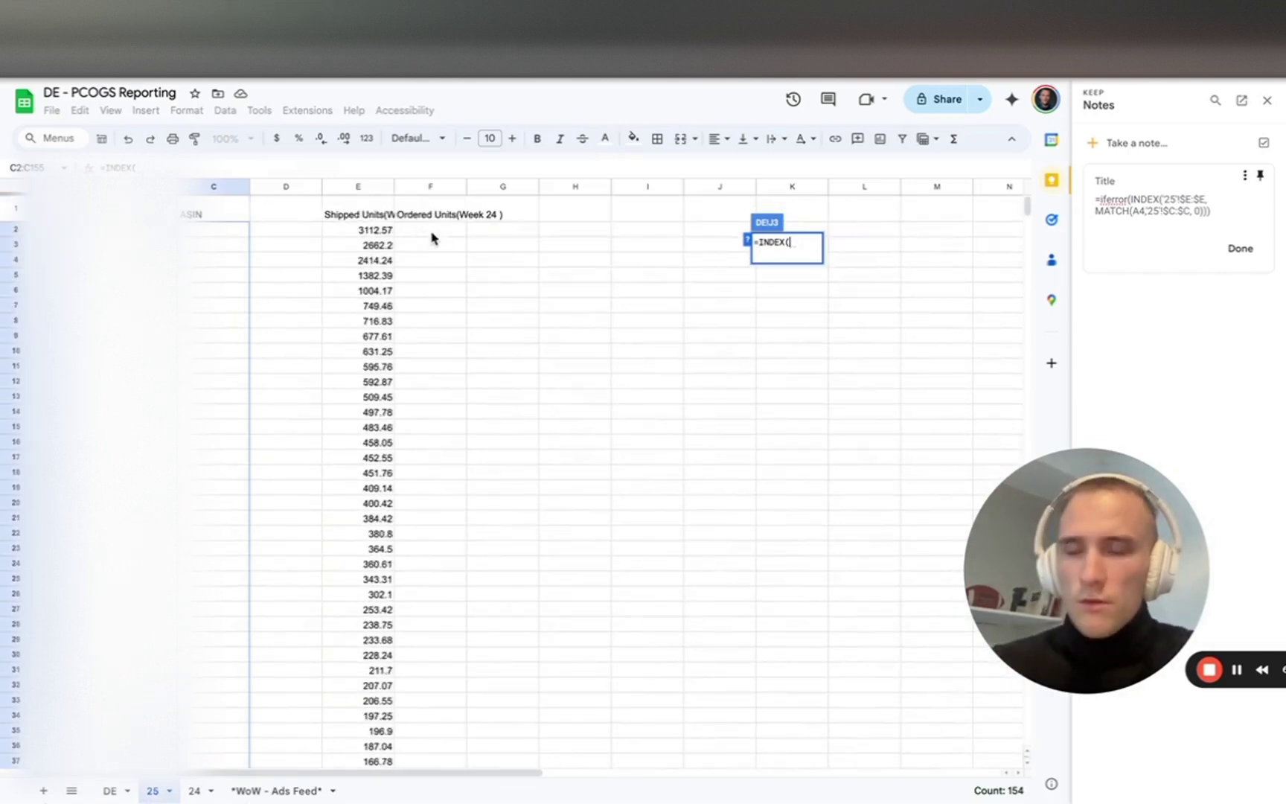
left_click(357, 186)
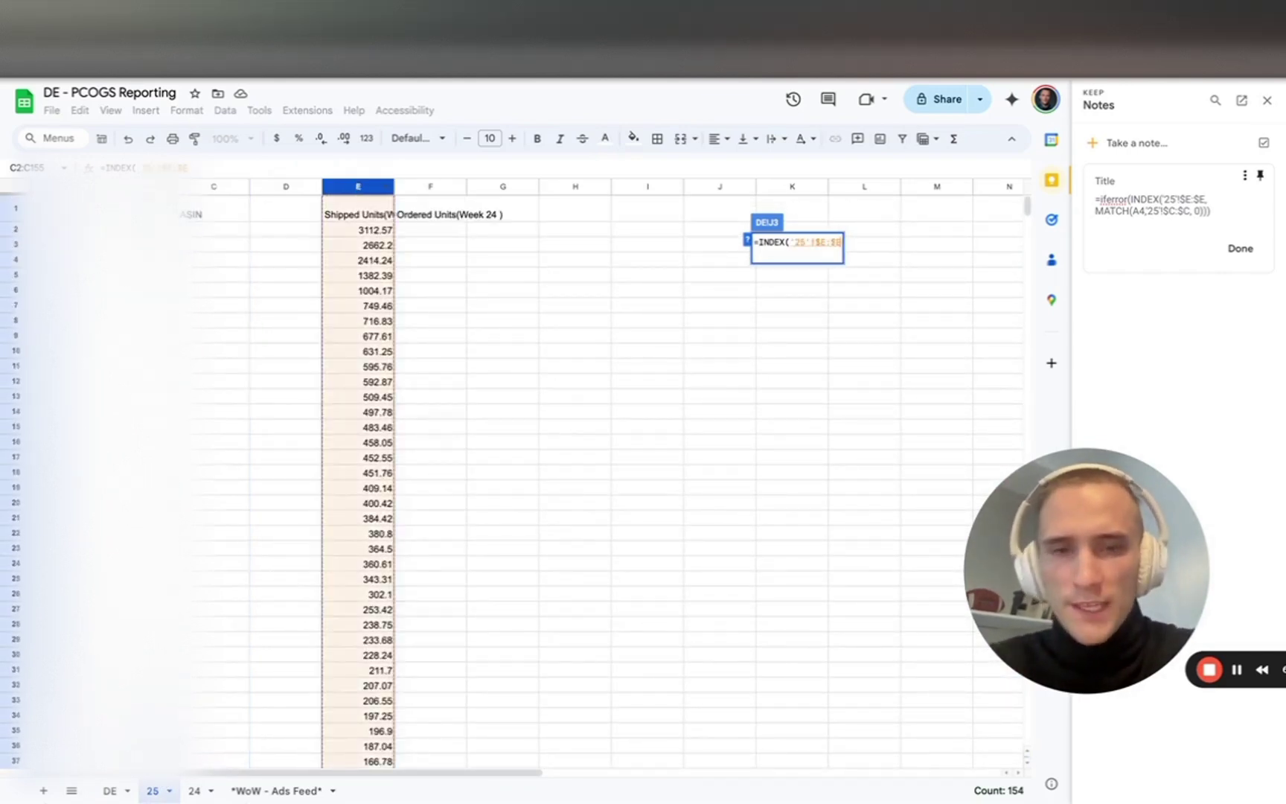
Complete it with MATCH(A3; '25'!C:C; 0) and commit, giving €2,414.24.
type(";")
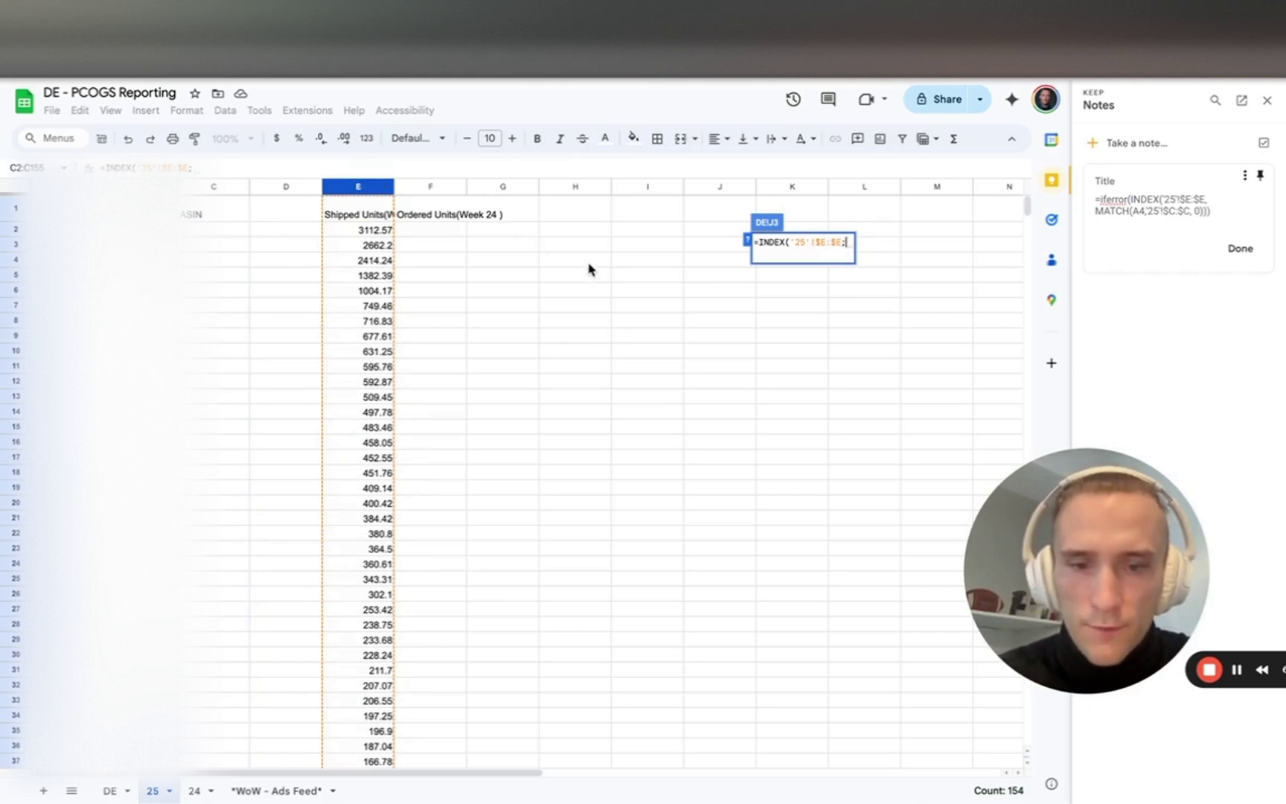
type("ma")
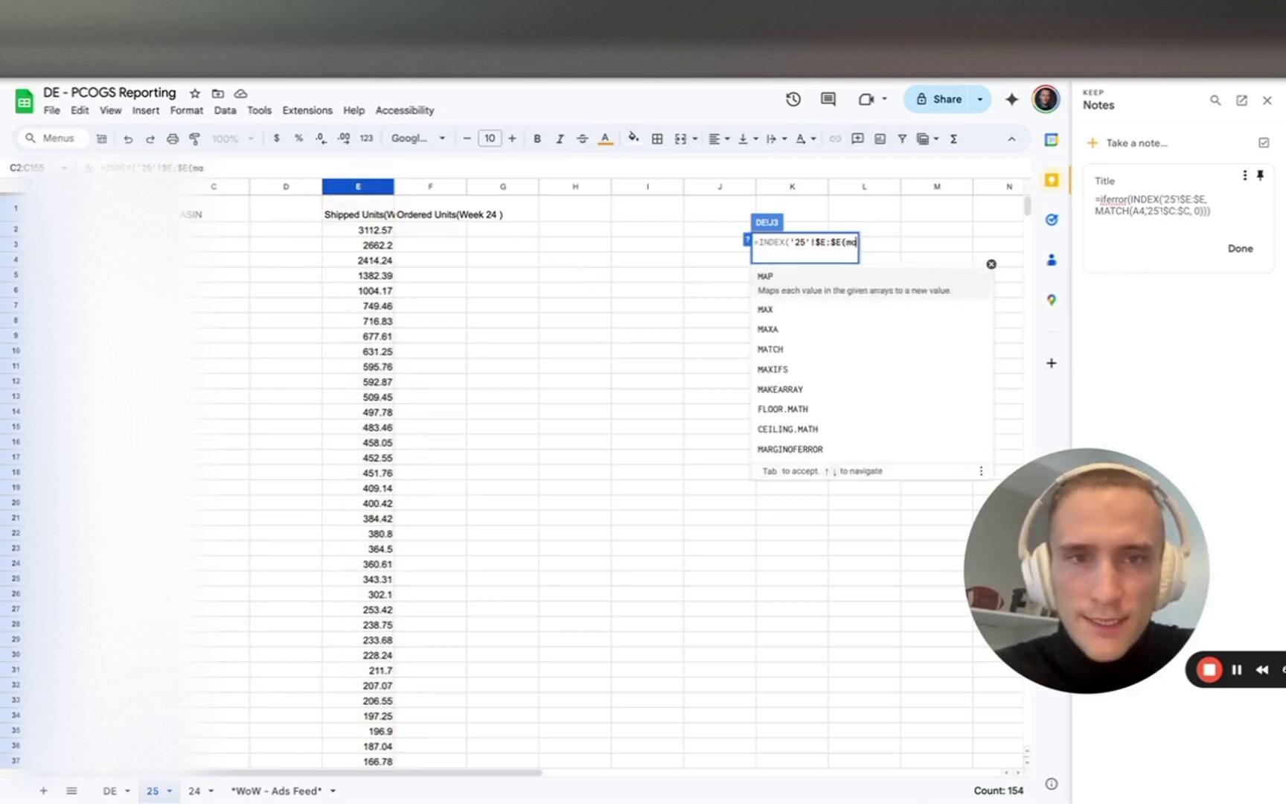
key("BackSpace")
key("BackSpace")
type("(")
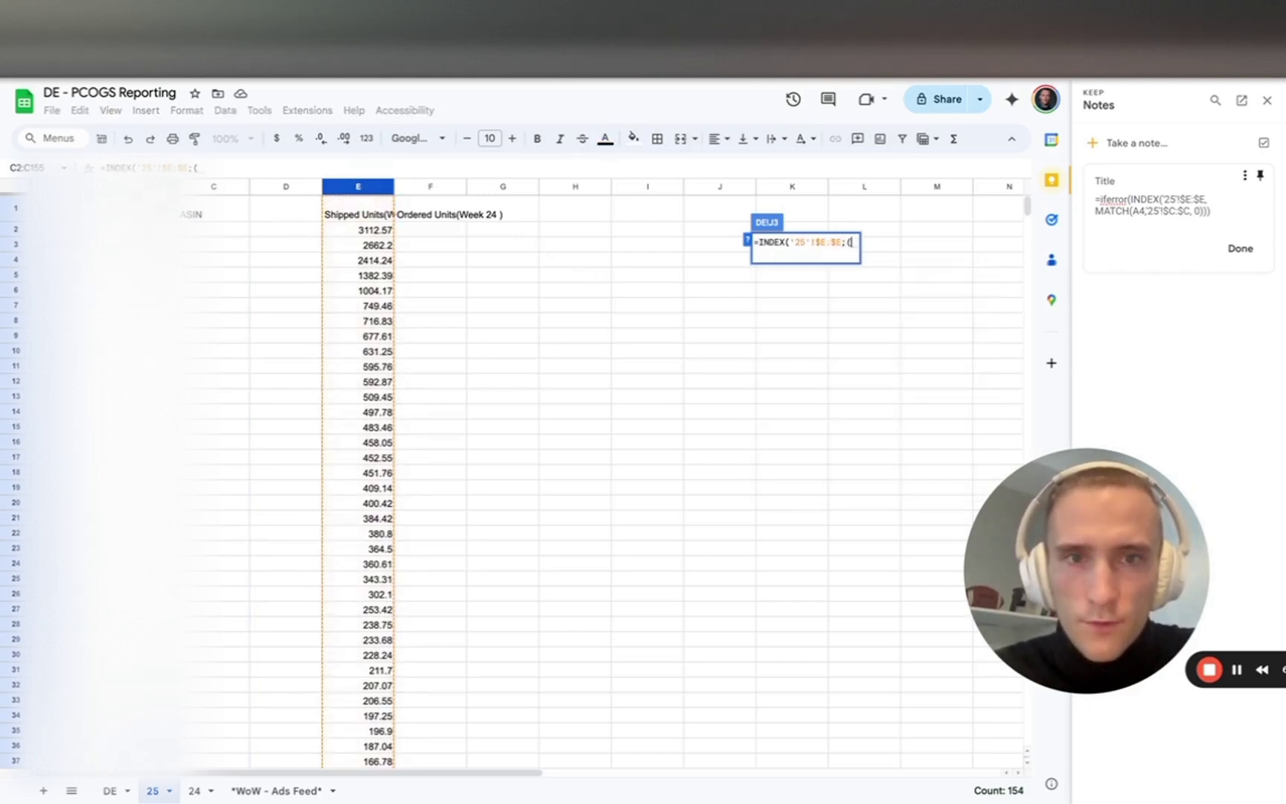
type("MATCH(")
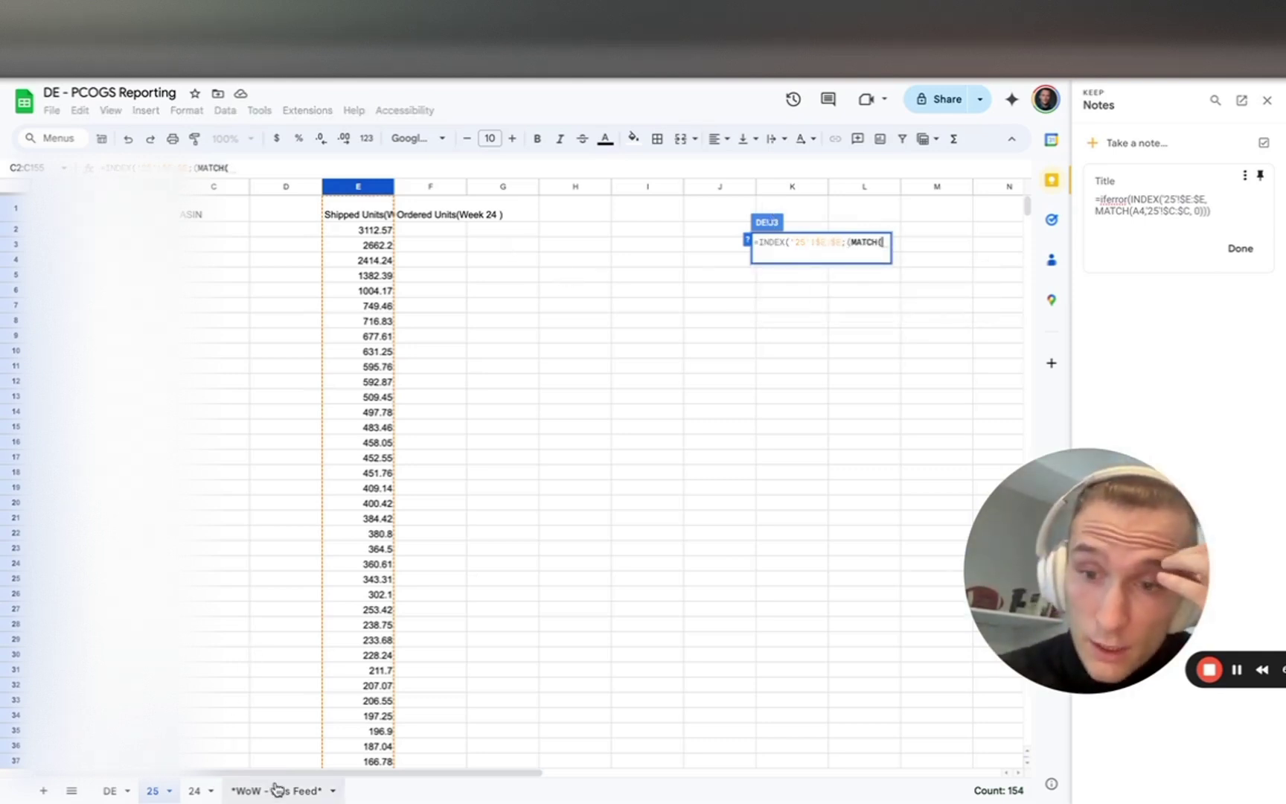
left_click(109, 790)
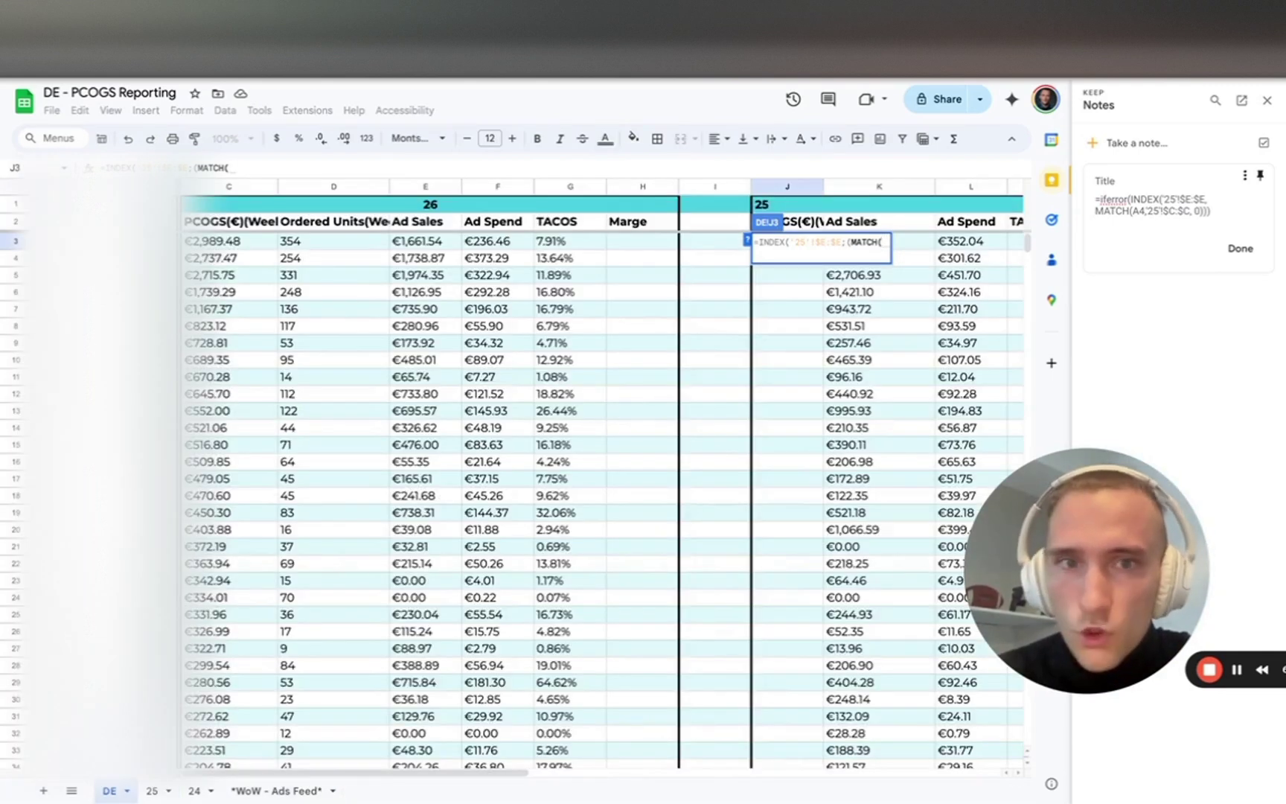
type("A3;")
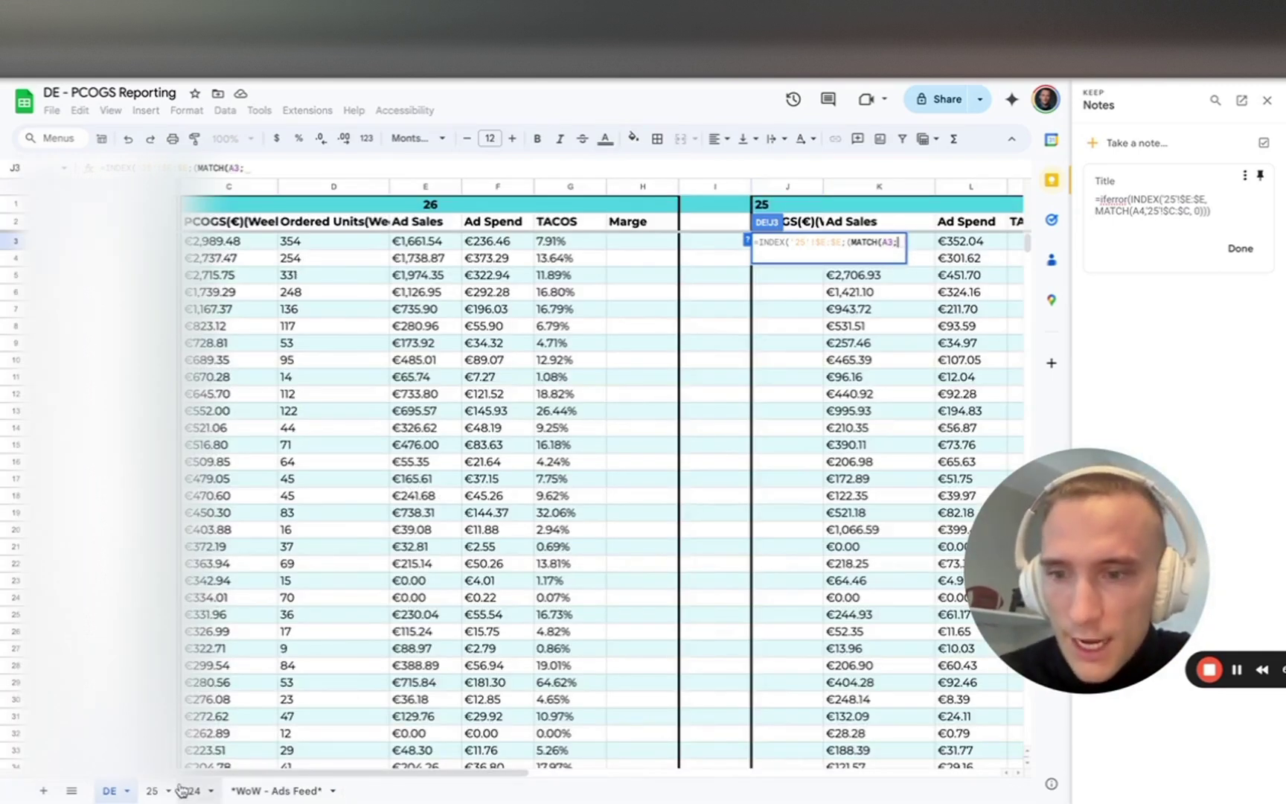
left_click(152, 791)
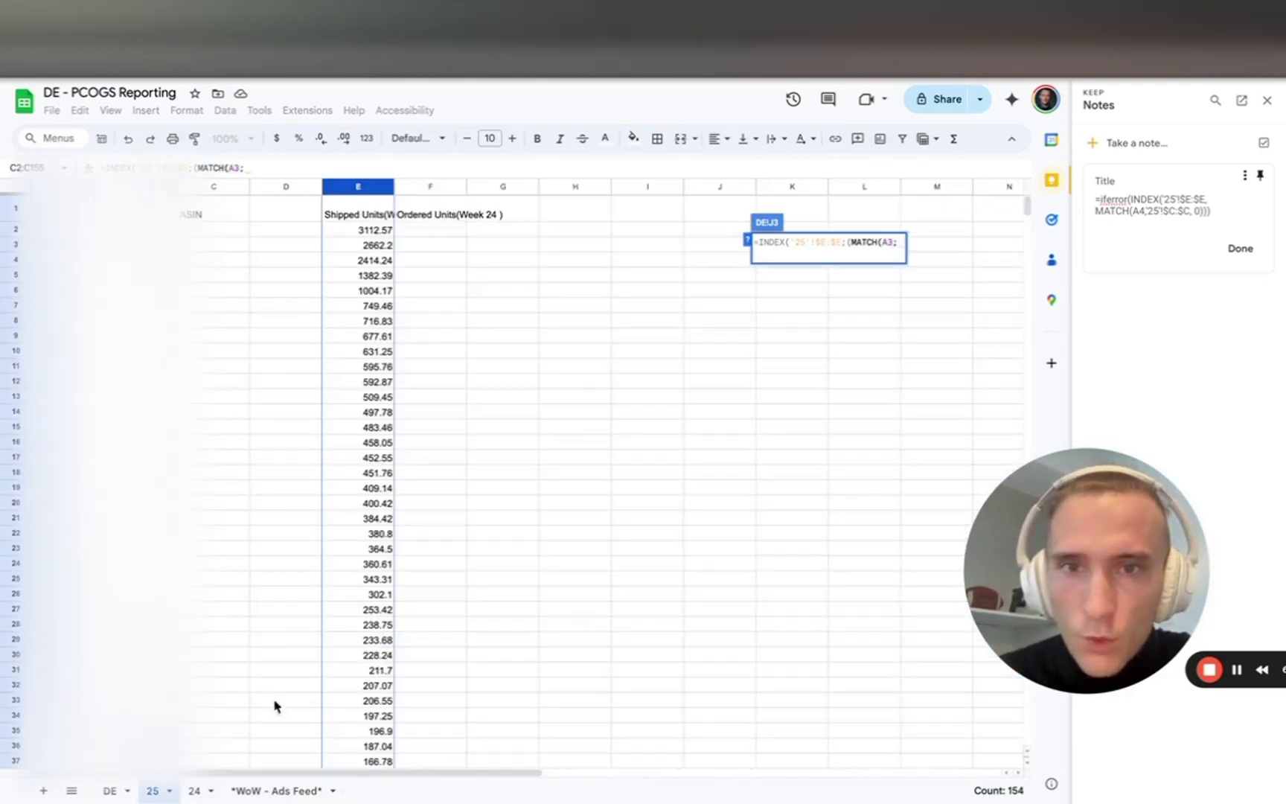
left_click(217, 233)
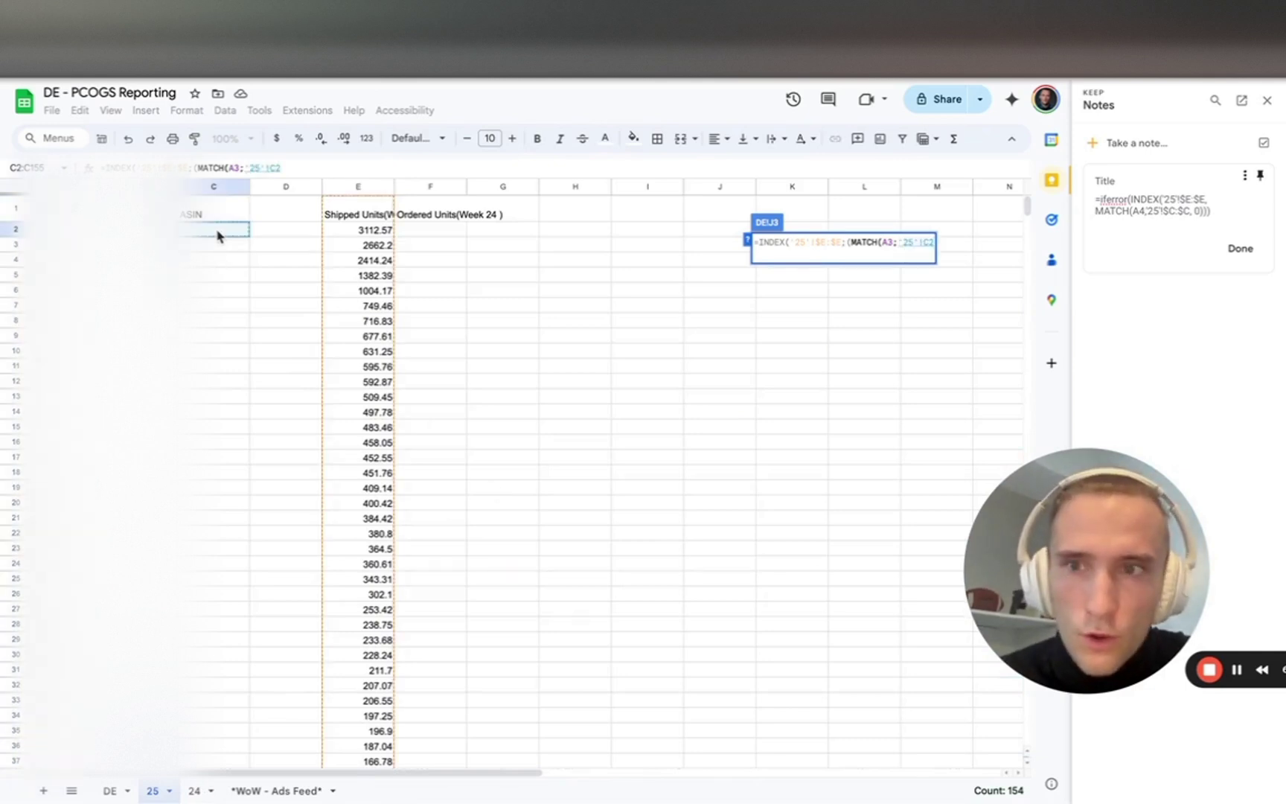
key("ctrl+shift+Down")
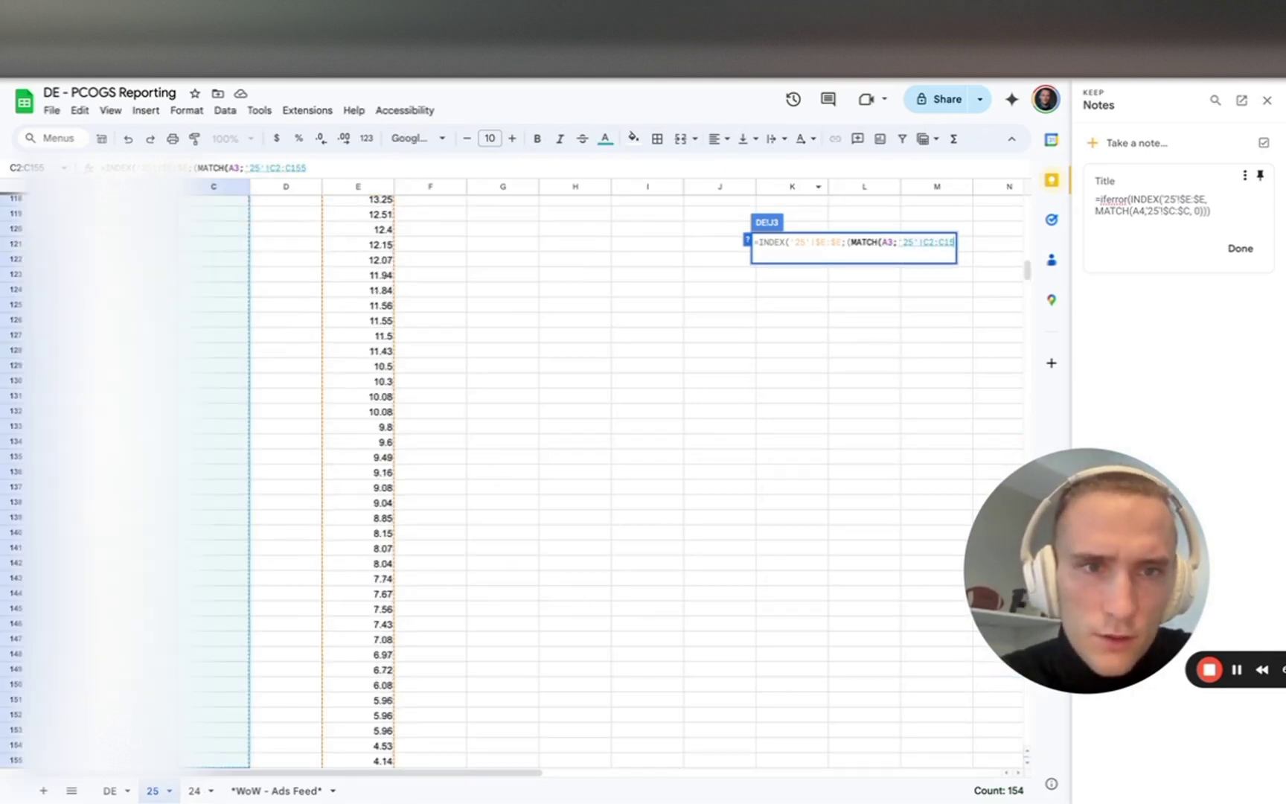
key("BackSpace")
key("BackSpace")
key("BackSpace")
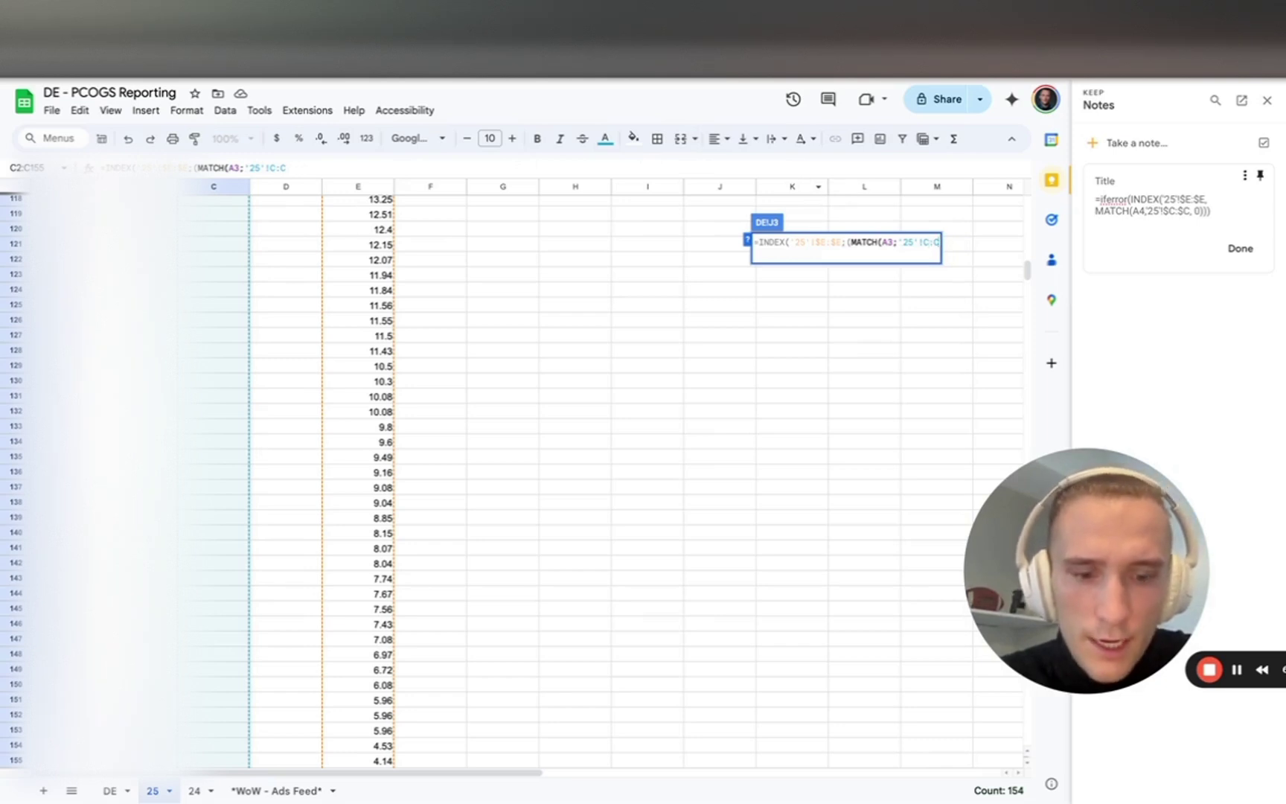
type(";0")
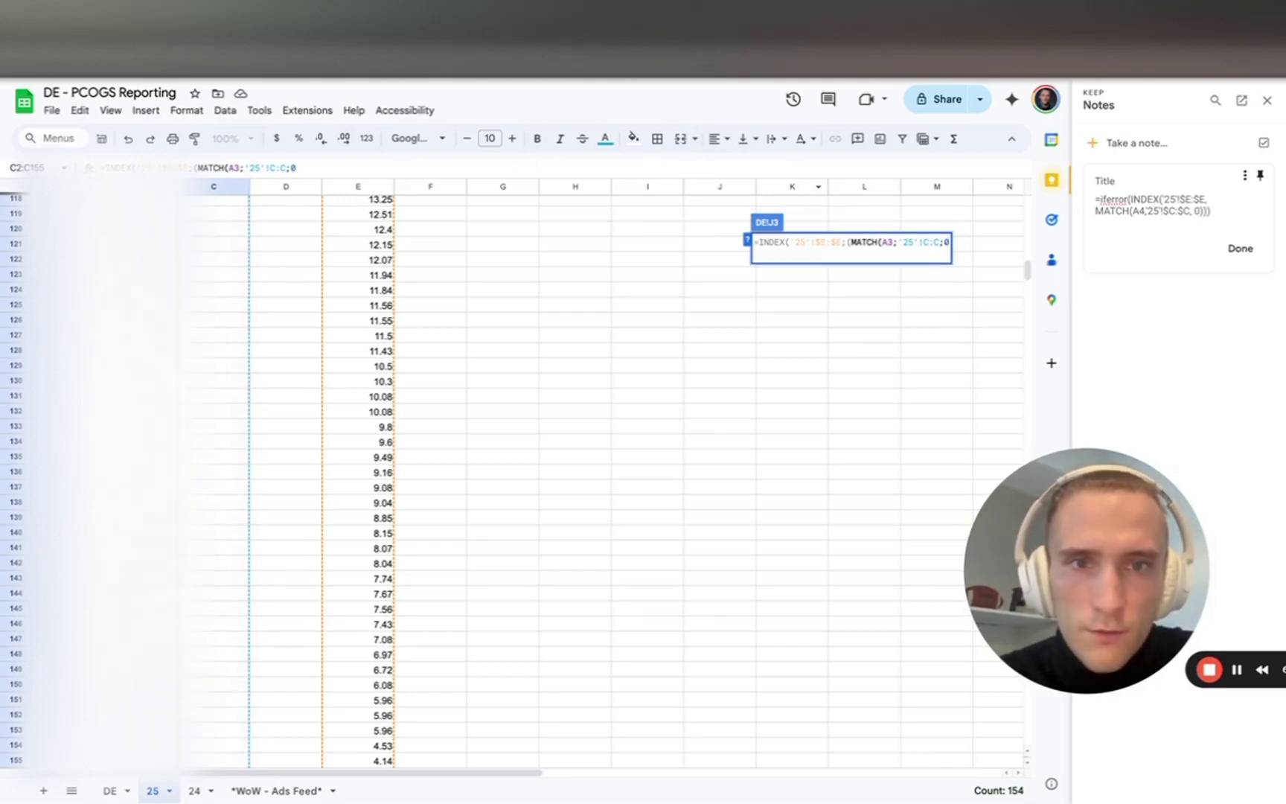
key("Return")
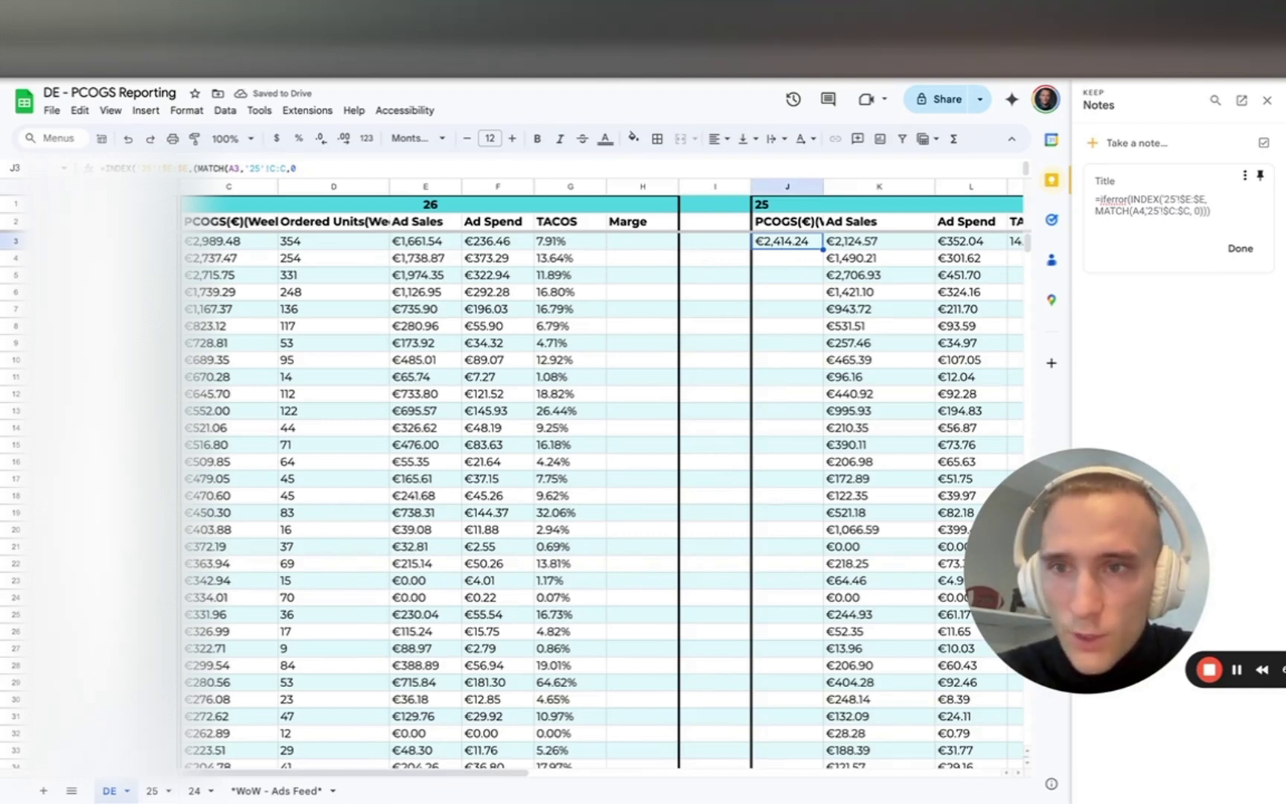
Fill the J3 lookup formula down column J, comparing with M3's existing IFERROR formula.
key("Home")
left_click(1016, 241)
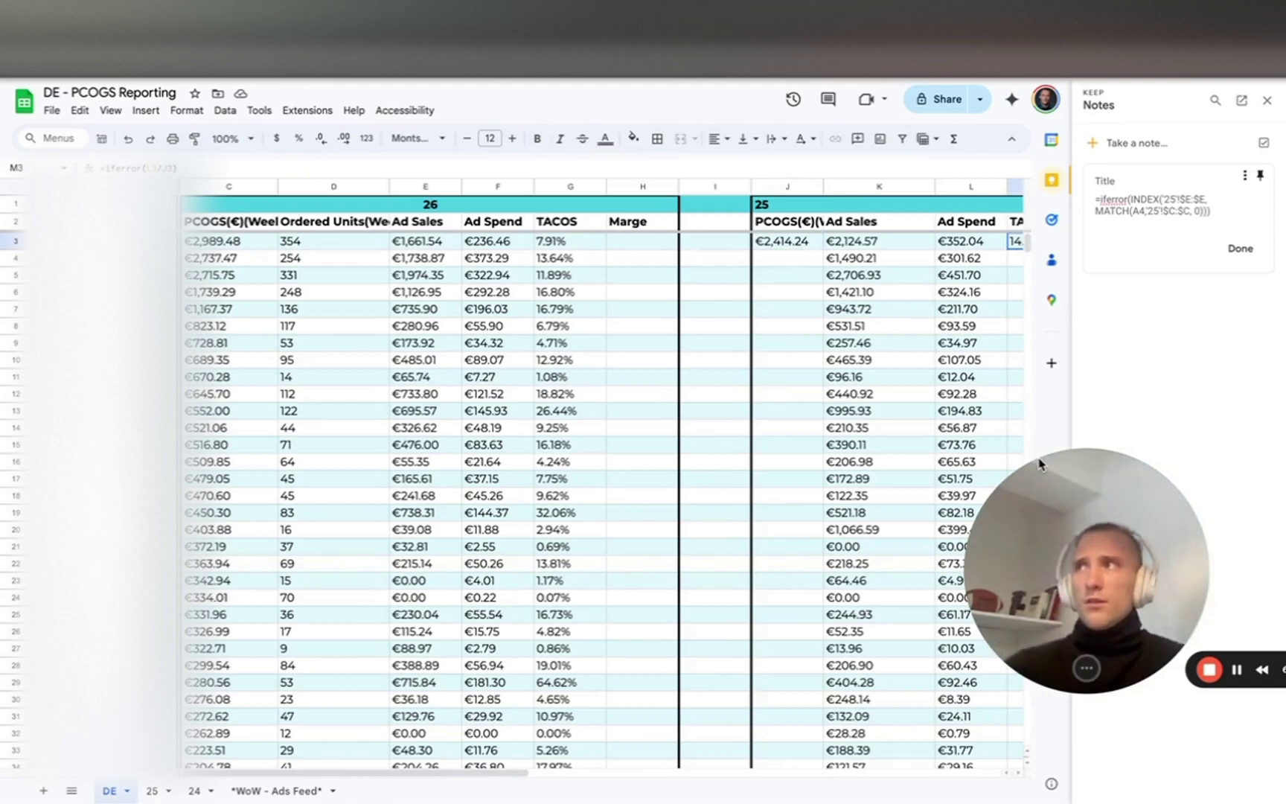
left_click(804, 244)
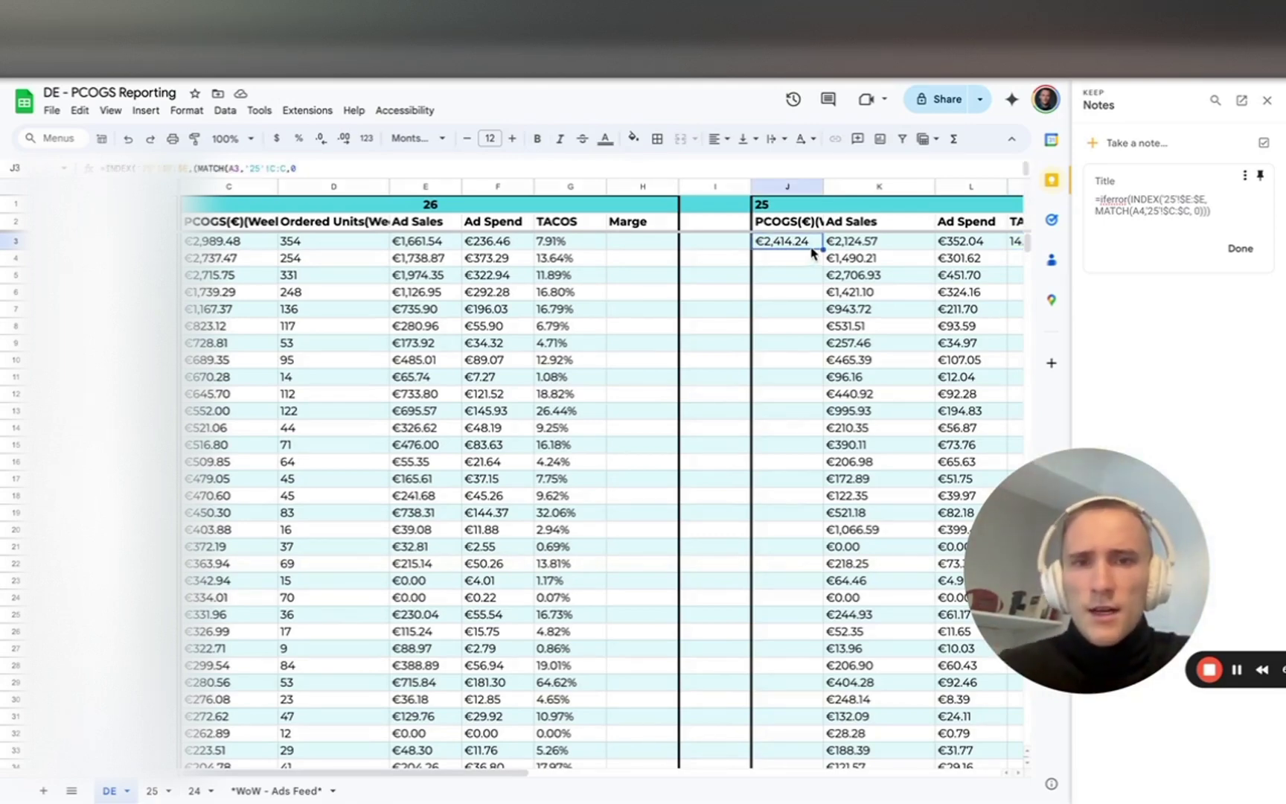
double_click(820, 249)
scroll(793, 367, "down", 20)
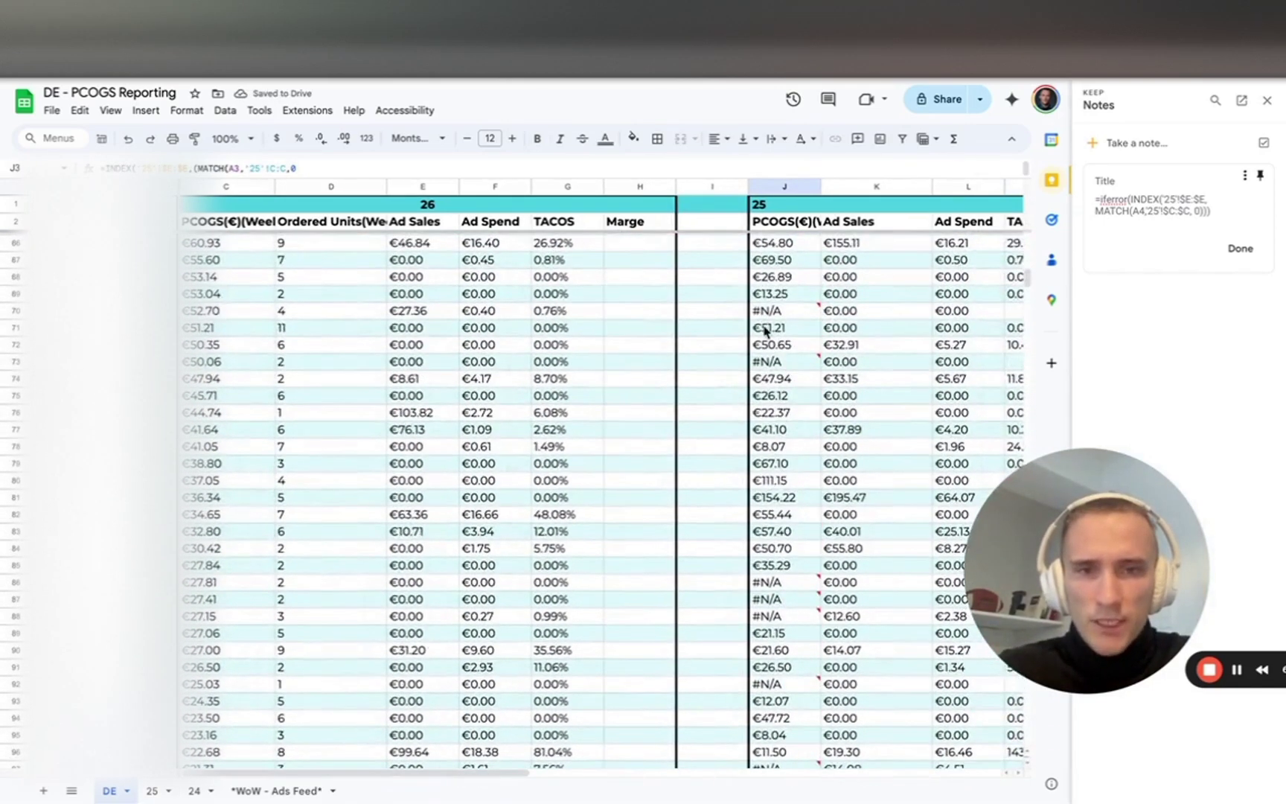
scroll(764, 332, "up", 20)
Wrap J3 in IFERROR, paste it over J3:J169, and spot-check rows 145 and 149.
double_click(776, 252)
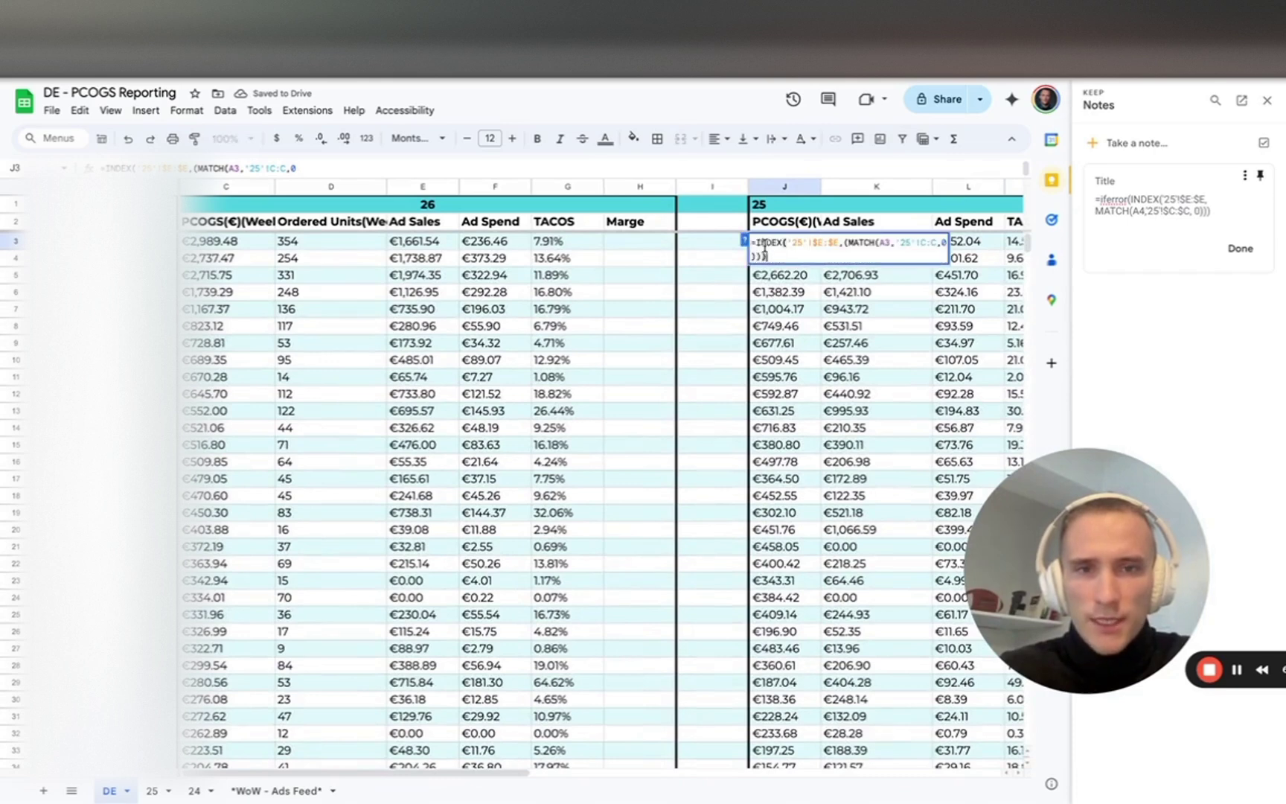
type("iferror(")
key("Return")
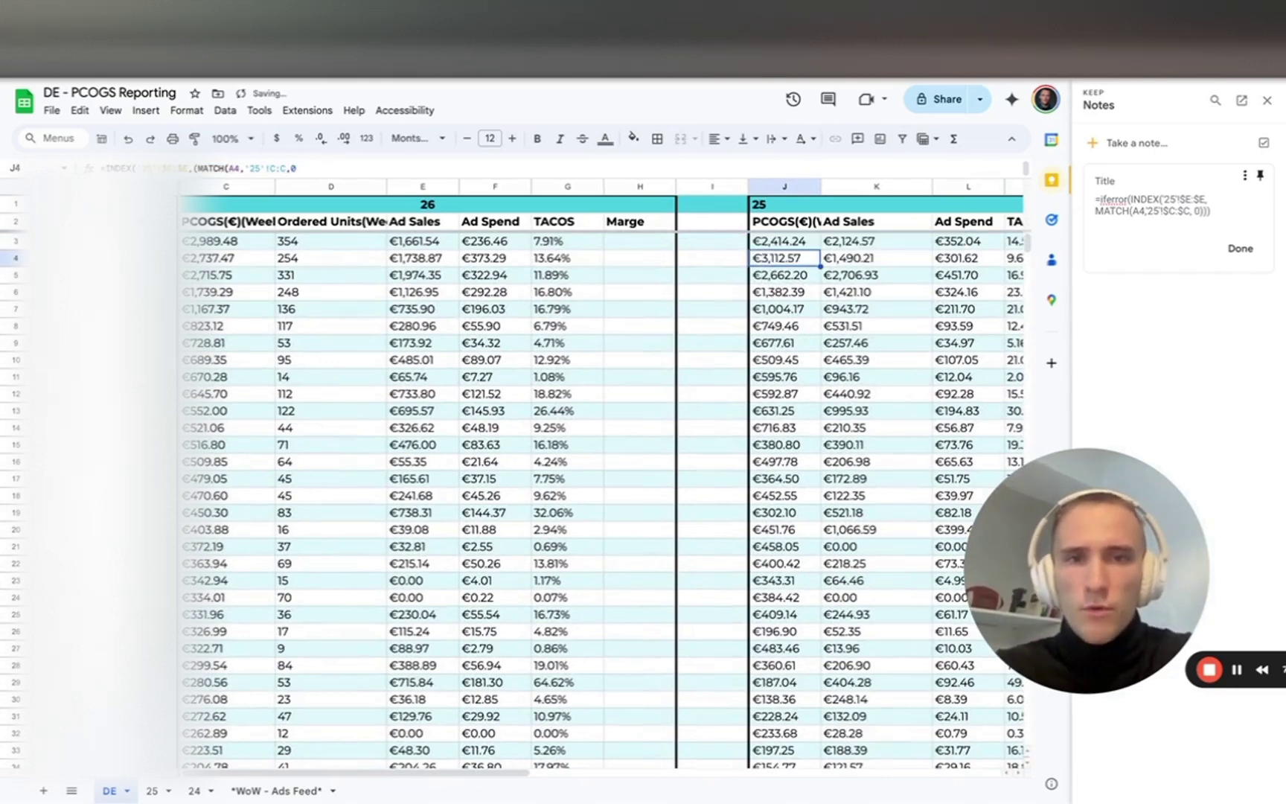
scroll(778, 240, "right", 1)
left_click(778, 240)
key("ctrl+c")
key("ctrl+shift+Down")
key("ctrl+v")
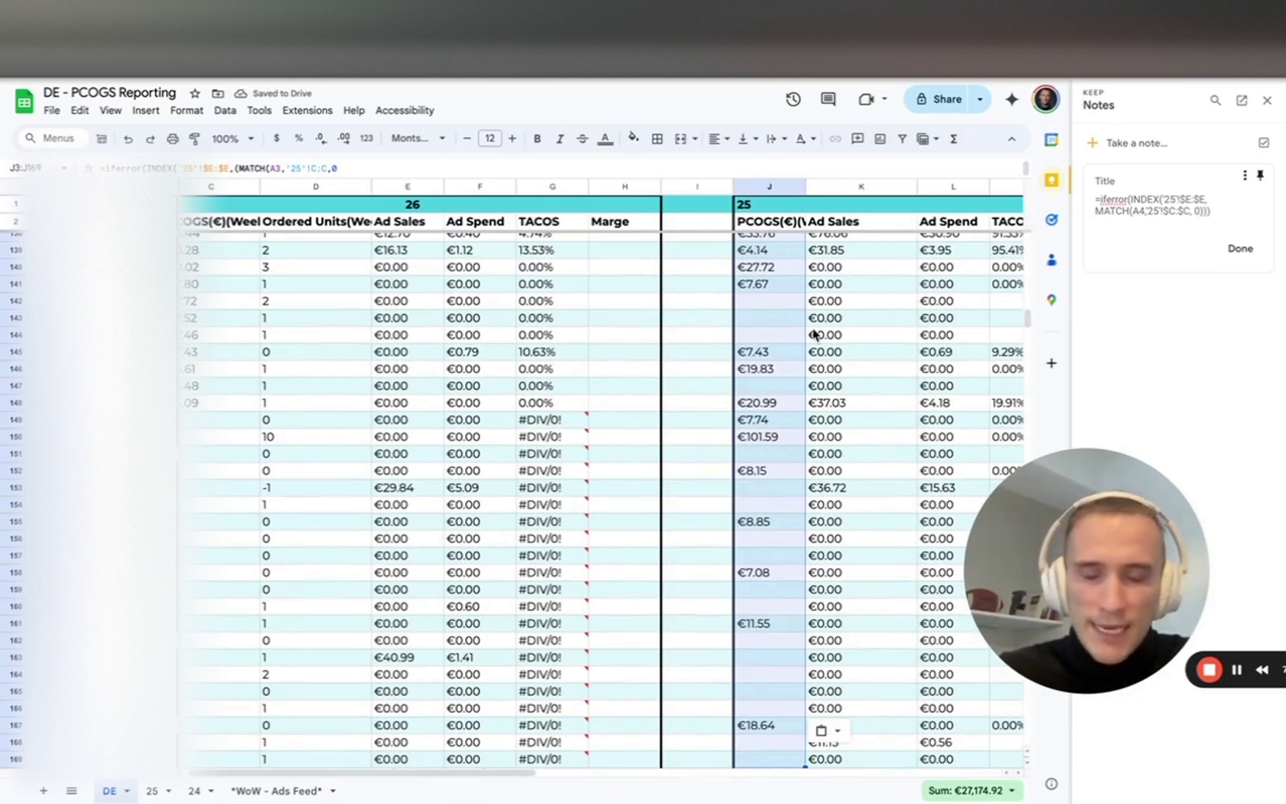
left_click(828, 350)
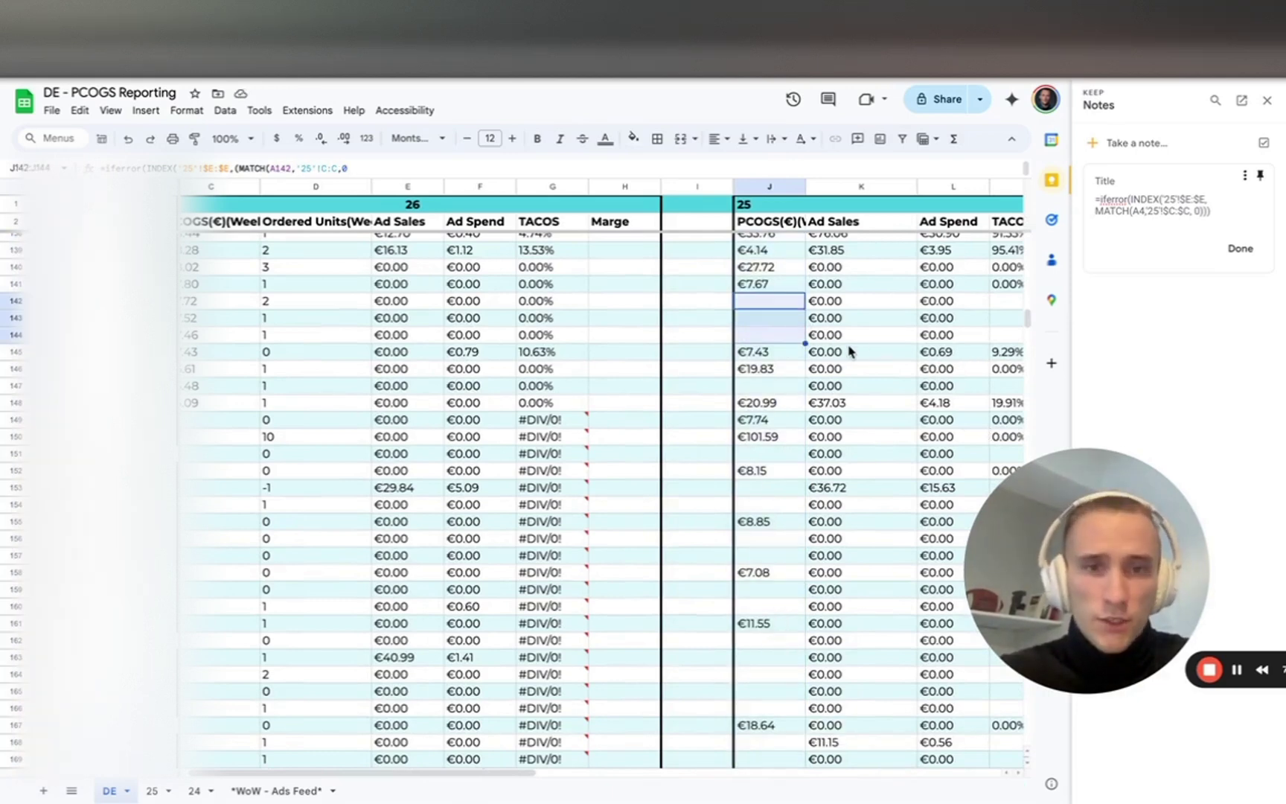
left_click(837, 423)
scroll(689, 353, "up", 20)
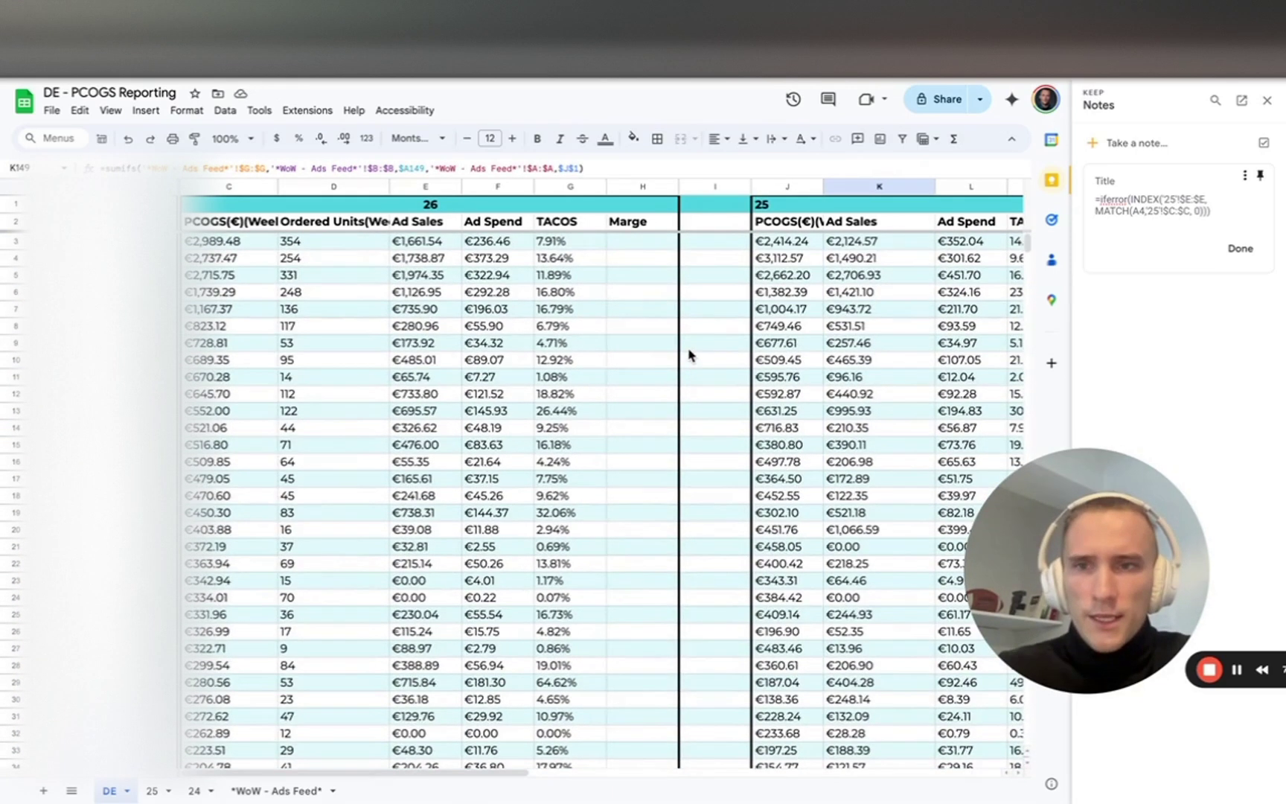